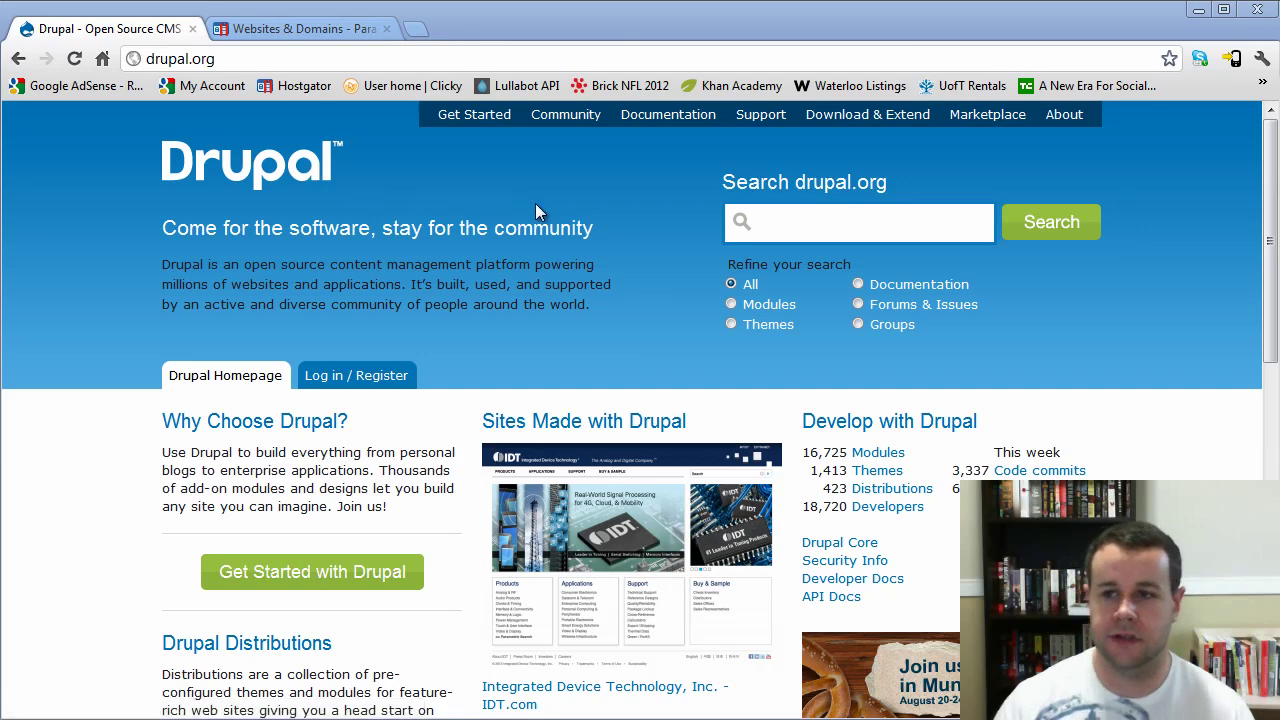
Step: Navigate from Download & Extend via Get Started to the Drupal 7.14 core project page
{"action": "left_click", "coordinate": [870, 122]}
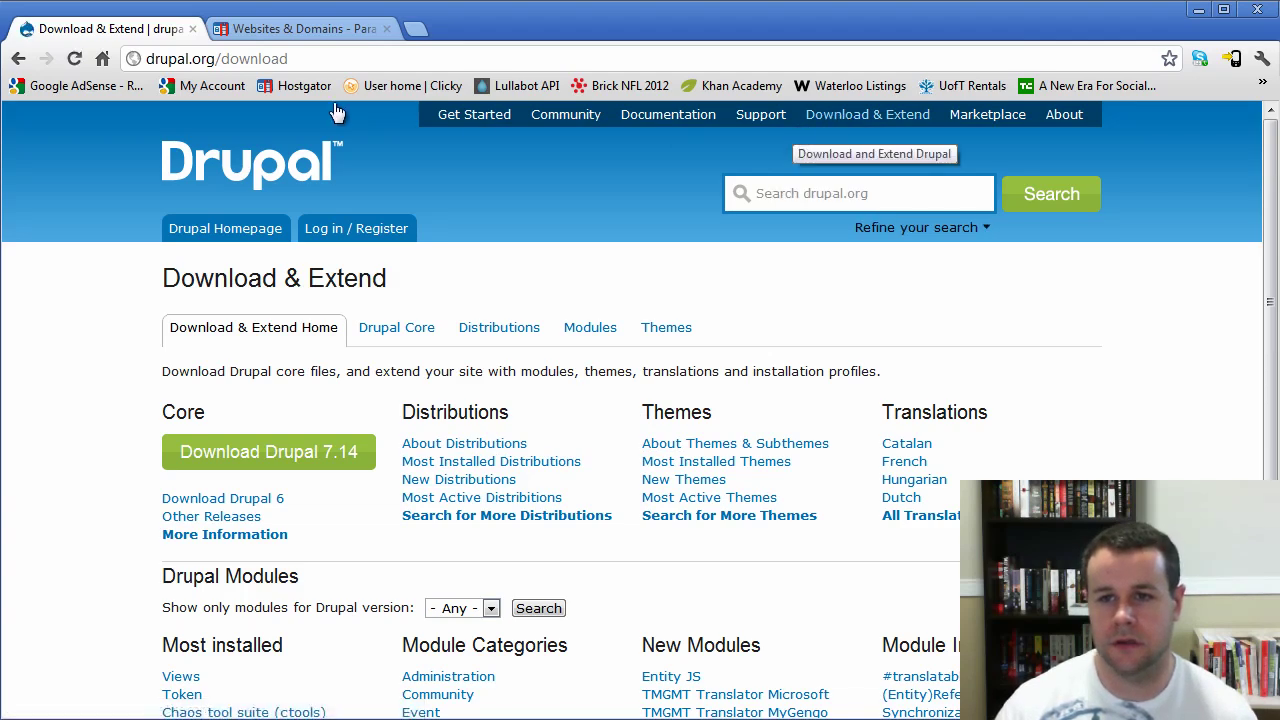
{"action": "left_click", "coordinate": [481, 118]}
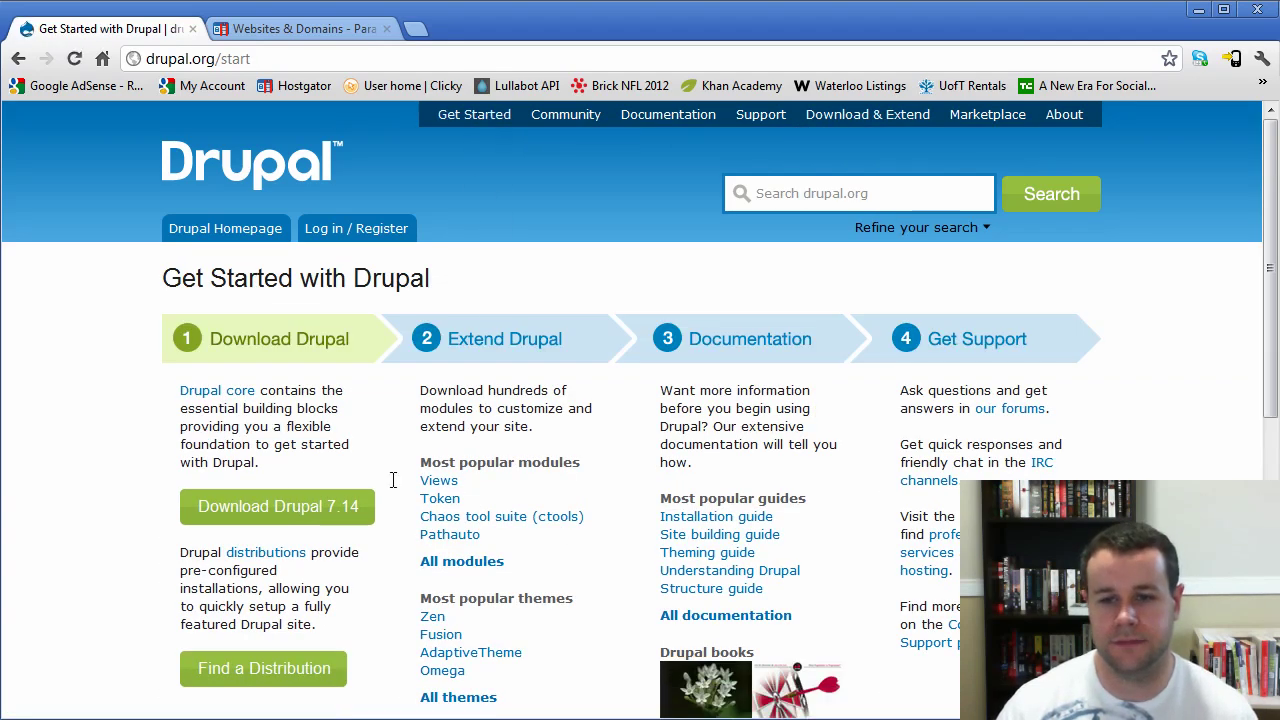
{"action": "left_click", "coordinate": [310, 510]}
Step: Open the system requirements in a new tab and highlight Drupal 7's PHP 5.2.5 minimum
{"action": "scroll", "coordinate": [410, 468], "scroll_direction": "down", "scroll_amount": 2}
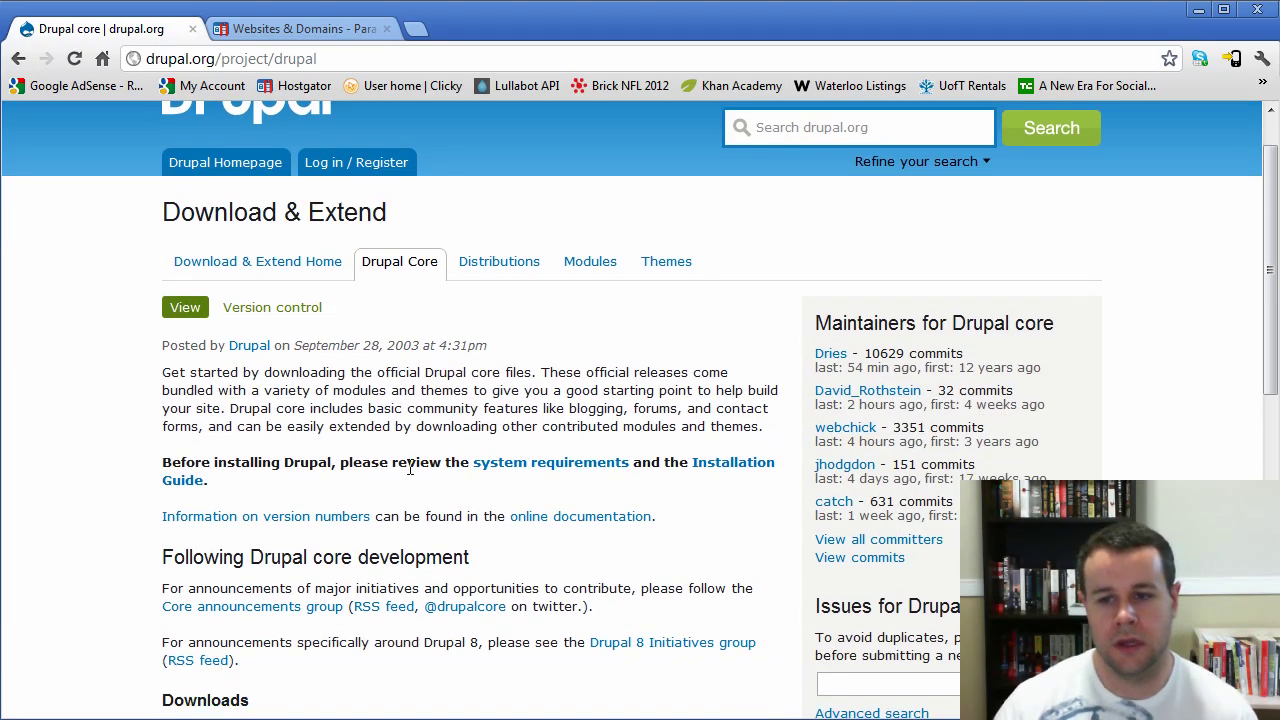
{"action": "right_click", "coordinate": [555, 446]}
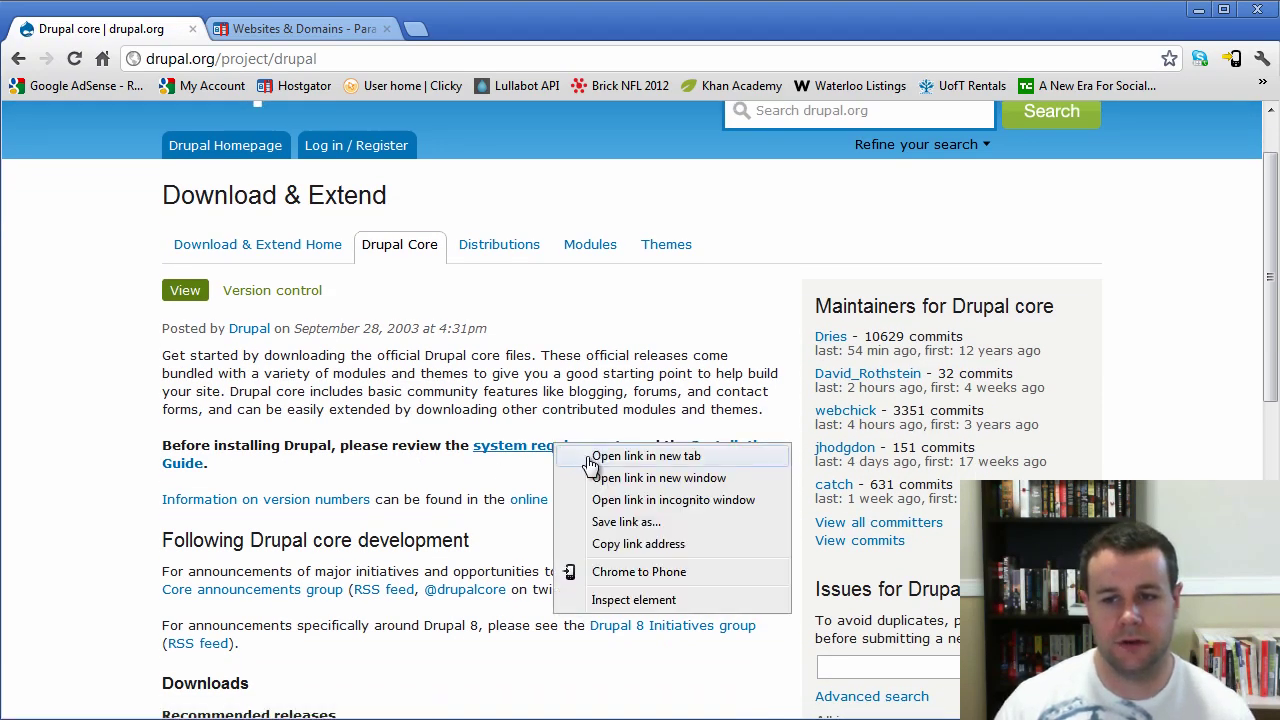
{"action": "left_click", "coordinate": [590, 457]}
{"action": "left_click", "coordinate": [297, 30]}
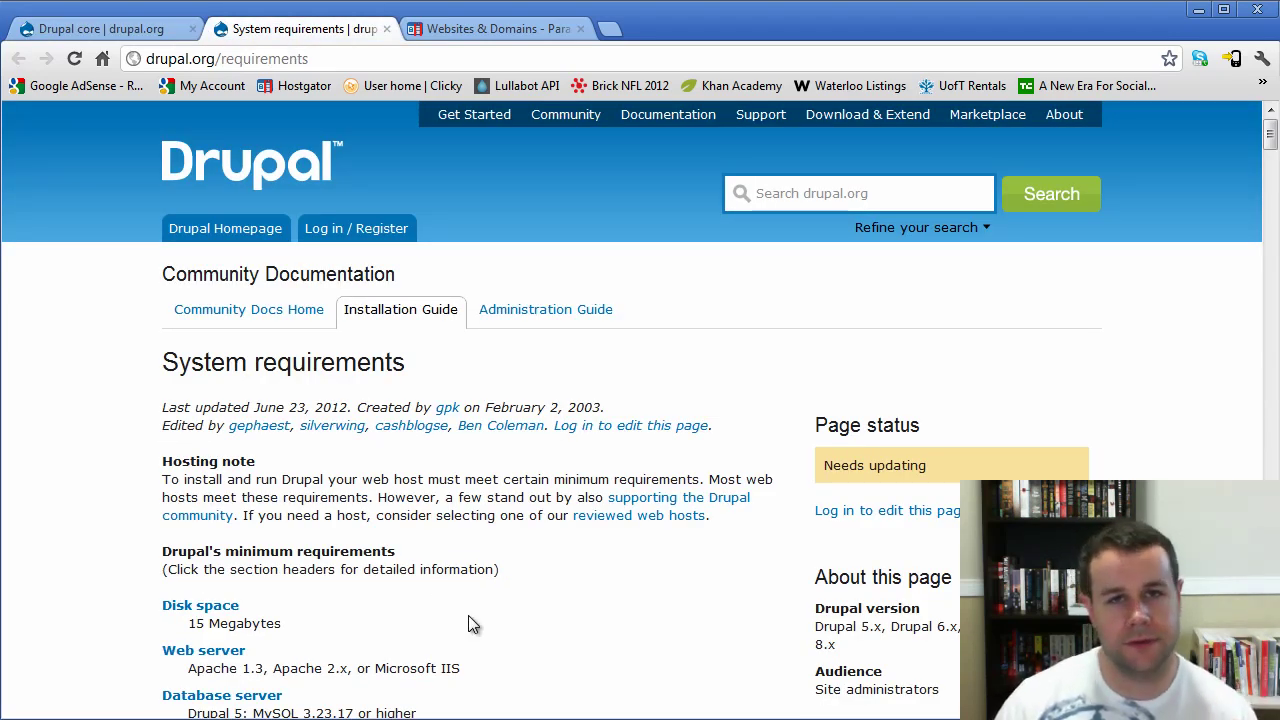
{"action": "scroll", "coordinate": [484, 568], "scroll_direction": "down", "scroll_amount": 3}
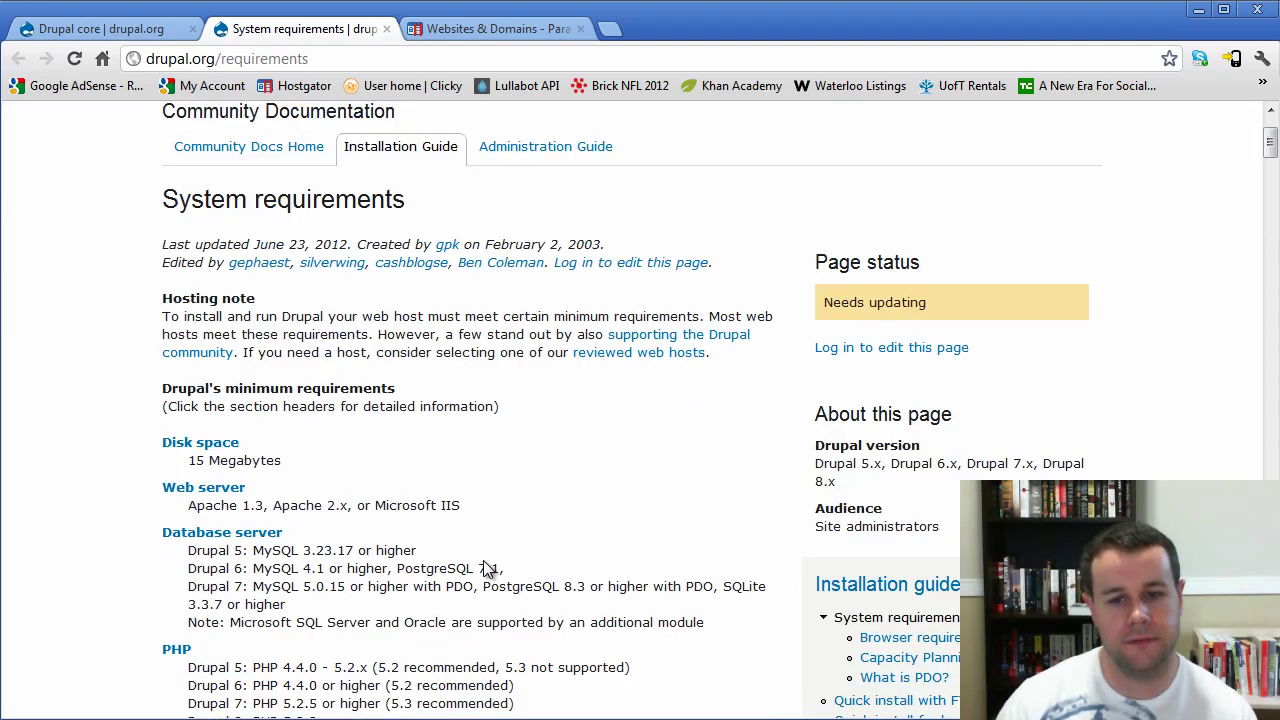
{"action": "scroll", "coordinate": [484, 568], "scroll_direction": "down", "scroll_amount": 1}
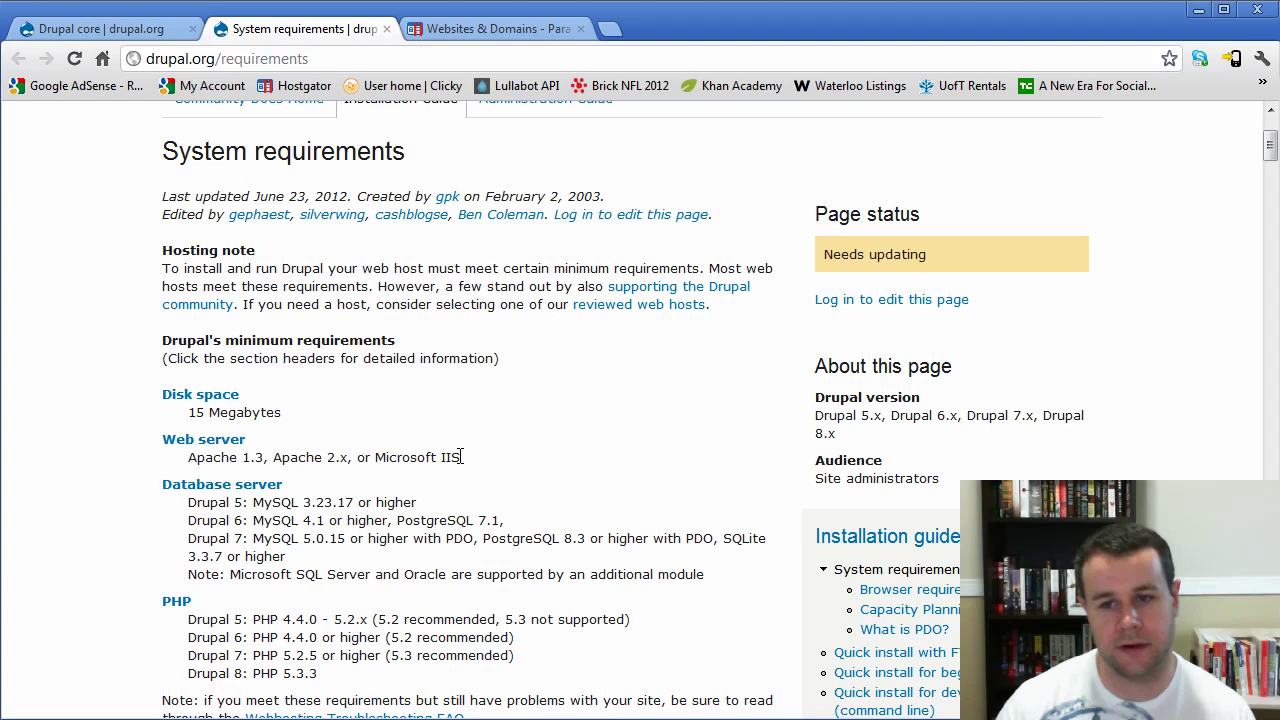
{"action": "scroll", "coordinate": [424, 484], "scroll_direction": "down", "scroll_amount": 1}
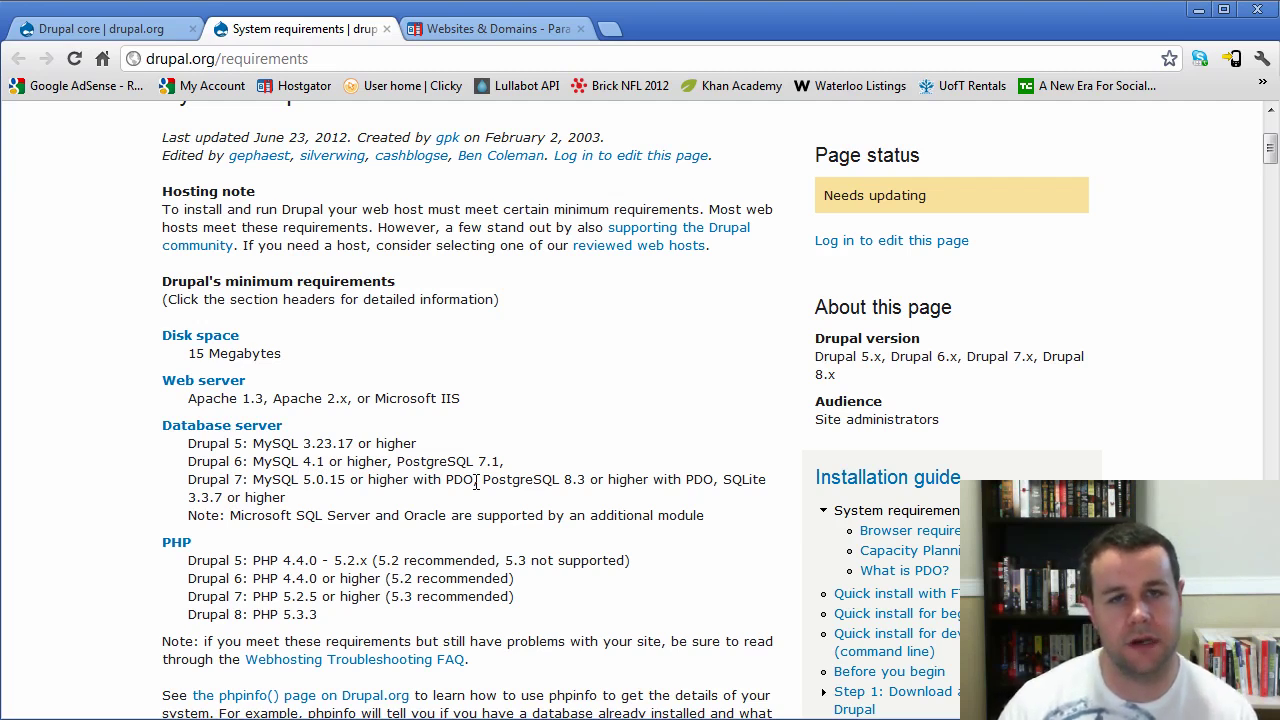
{"action": "scroll", "coordinate": [476, 481], "scroll_direction": "down", "scroll_amount": 1}
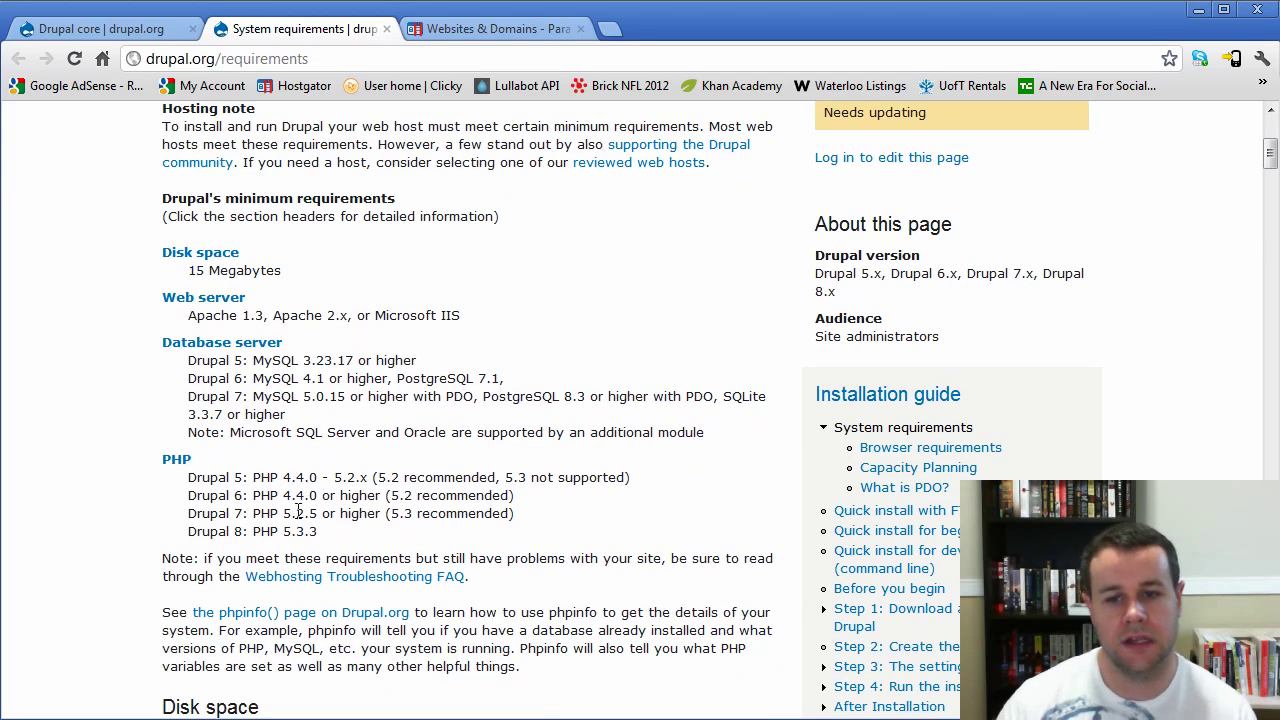
{"action": "left_click_drag", "start_coordinate": [188, 513], "coordinate": [317, 514]}
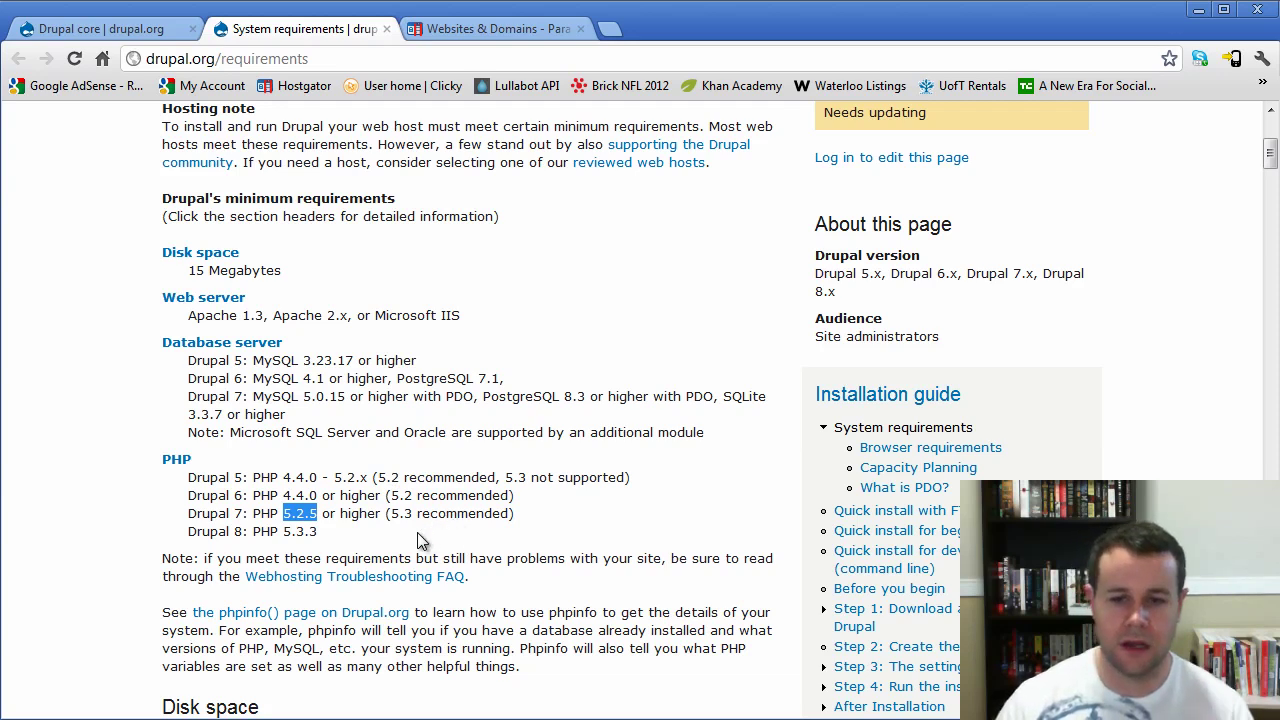
Step: Close the requirements tab and scroll the Drupal core page to the 7.14 Downloads table
{"action": "left_click", "coordinate": [388, 31]}
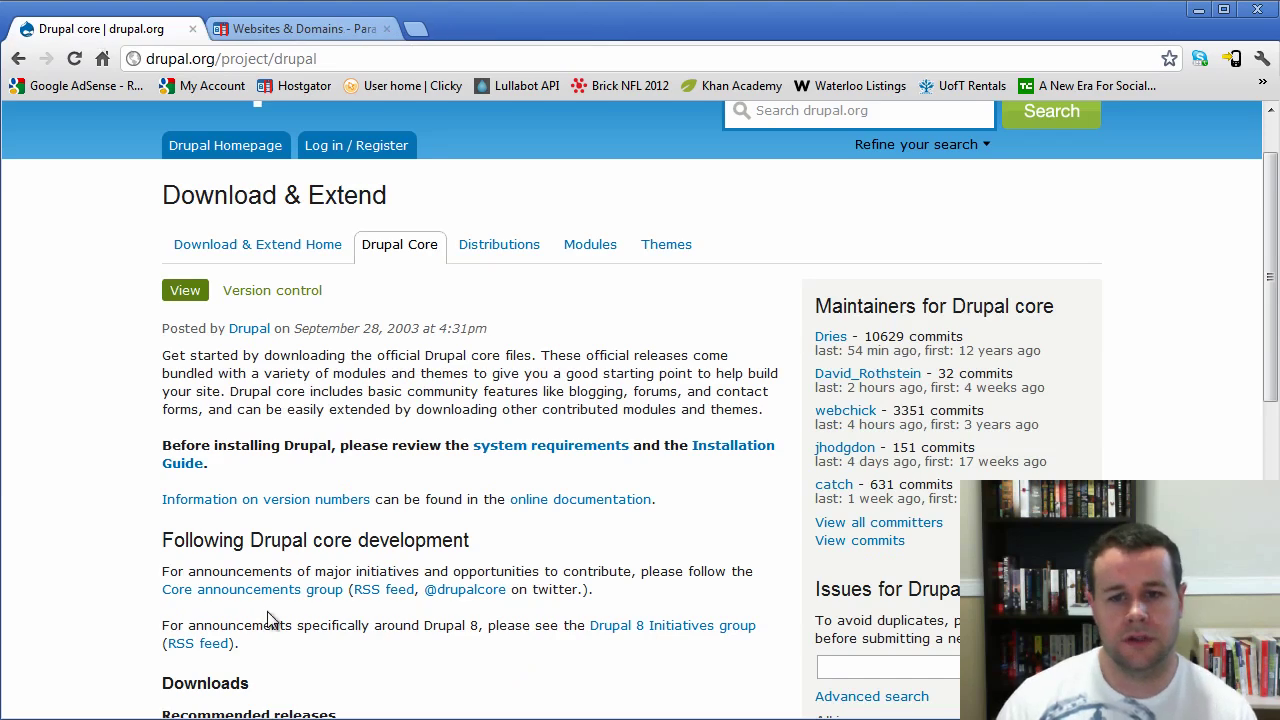
{"action": "scroll", "coordinate": [424, 655], "scroll_direction": "down", "scroll_amount": 1}
{"action": "scroll", "coordinate": [424, 655], "scroll_direction": "down", "scroll_amount": 3}
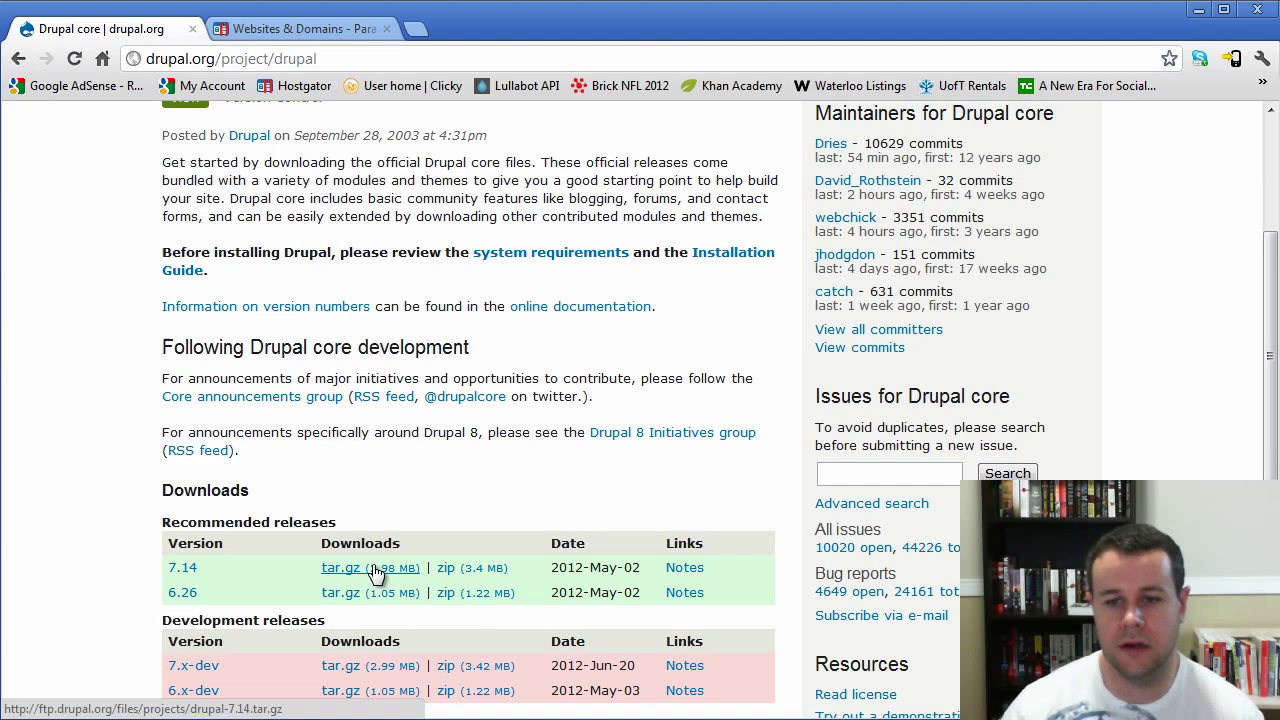
Step: Download the 7.14 tar.gz to the Desktop, overwriting the existing drupal-7.14.tar.gz
{"action": "left_click", "coordinate": [338, 568]}
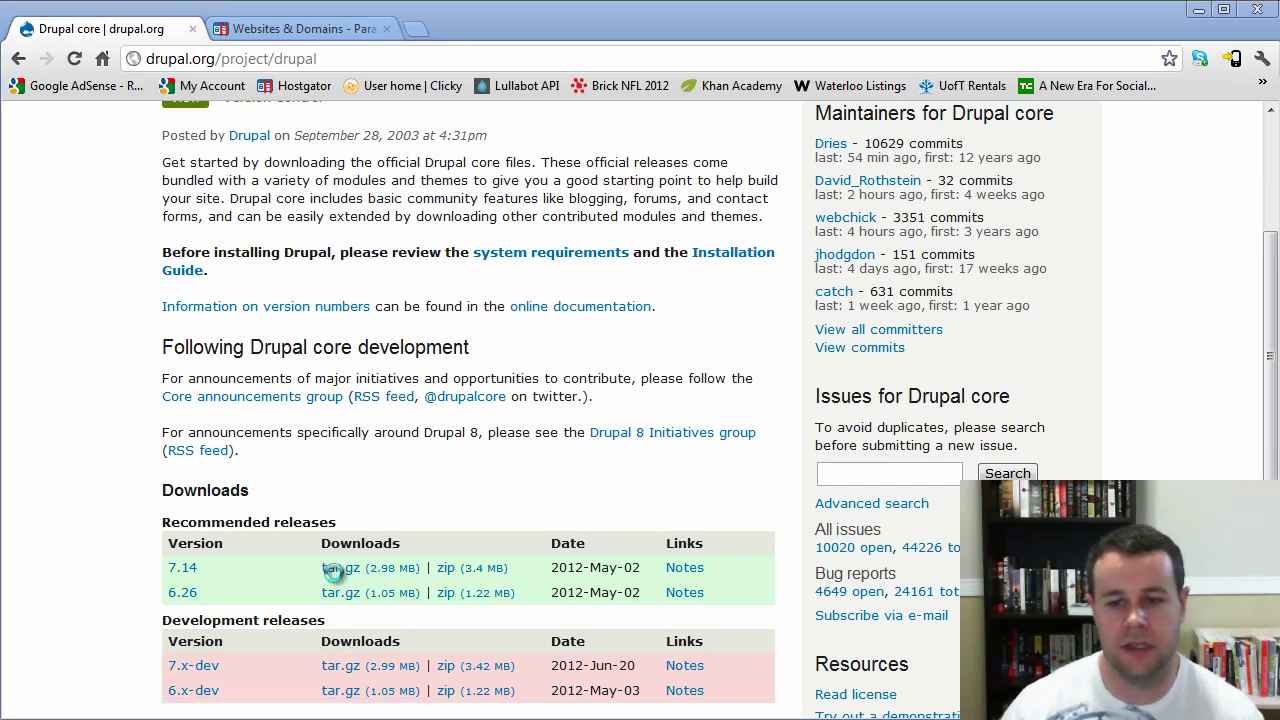
{"action": "left_click", "coordinate": [75, 140]}
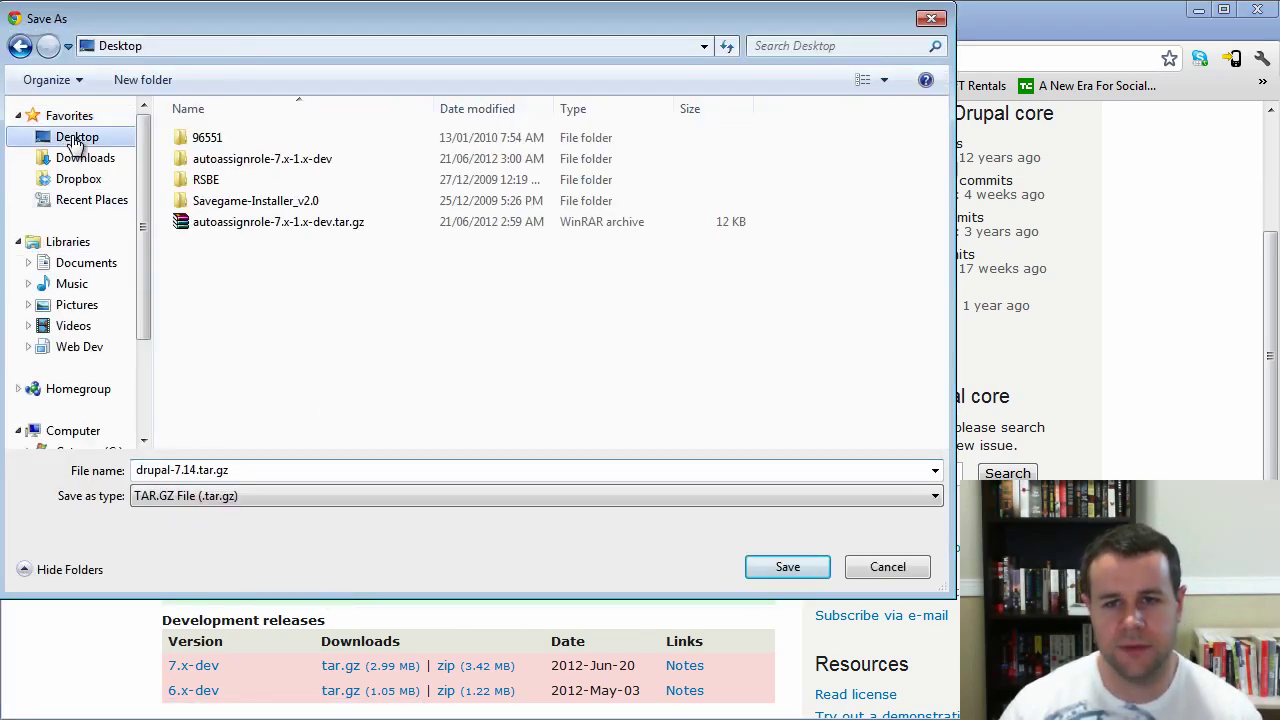
{"action": "left_click", "coordinate": [766, 566]}
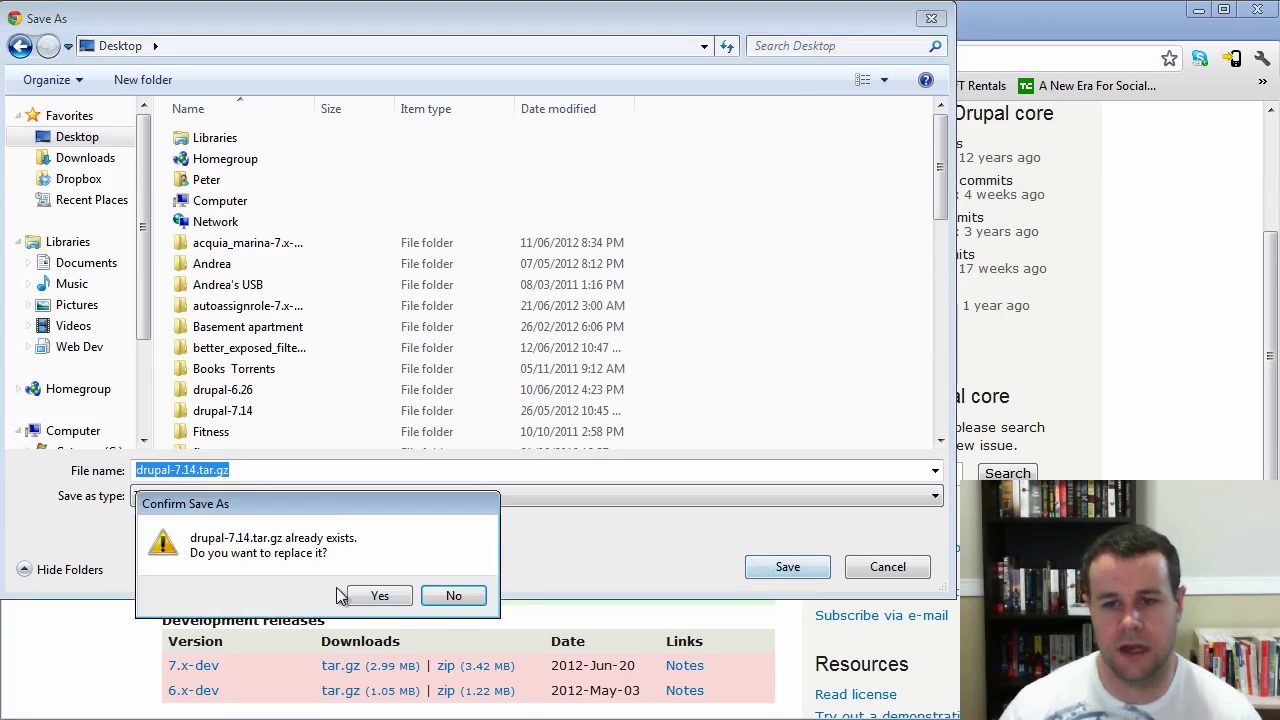
{"action": "left_click", "coordinate": [372, 595]}
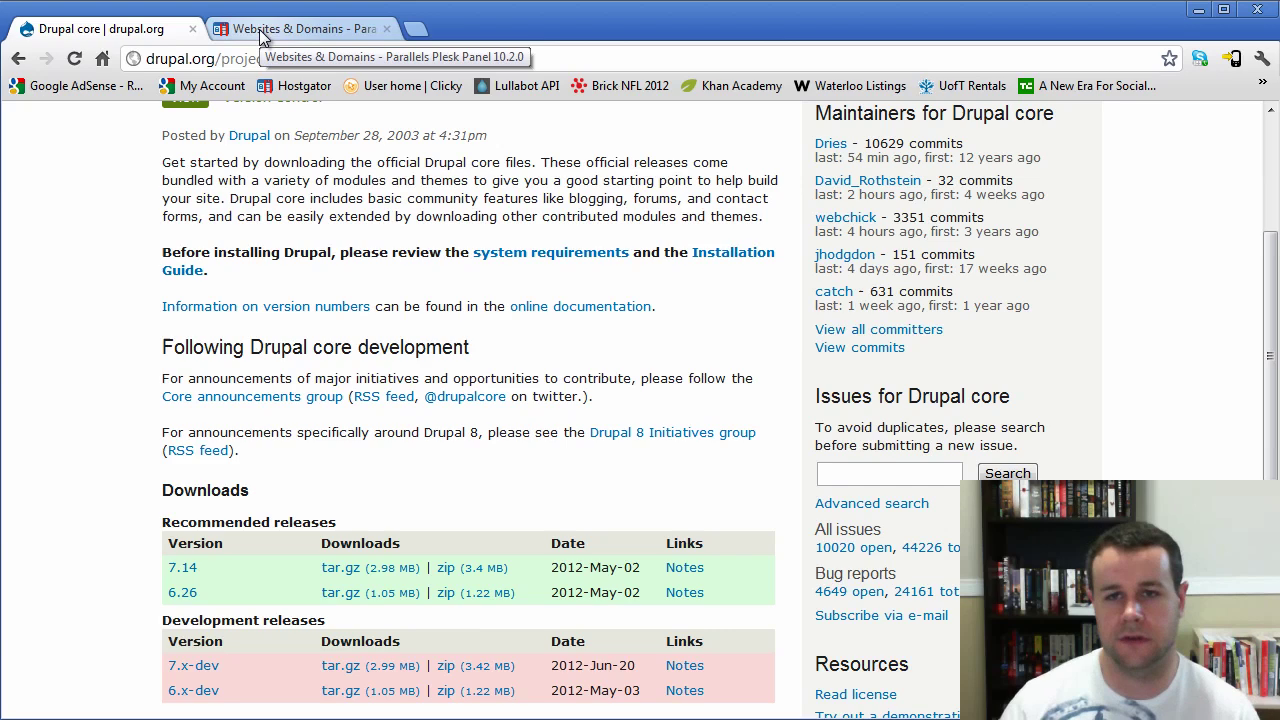
Step: In Plesk, open Add New Domain and delete the default 'site1' document root
{"action": "left_click", "coordinate": [262, 33]}
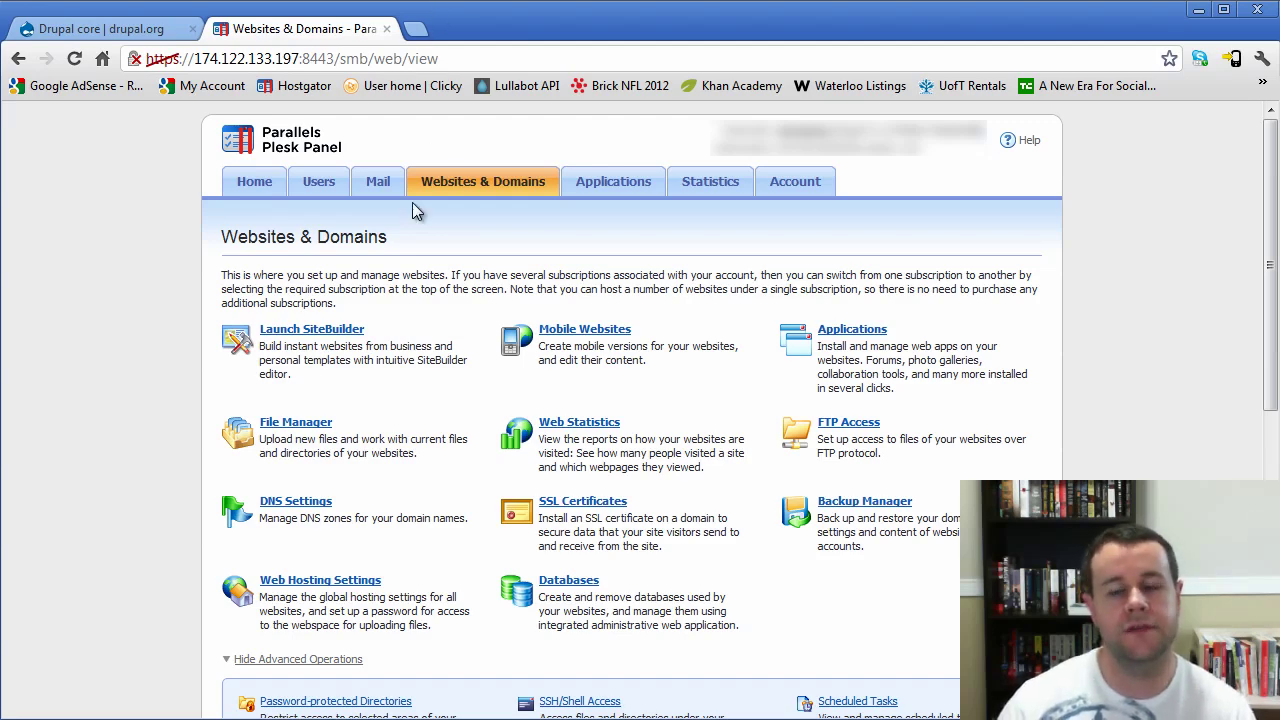
{"action": "scroll", "coordinate": [472, 430], "scroll_direction": "down", "scroll_amount": 6}
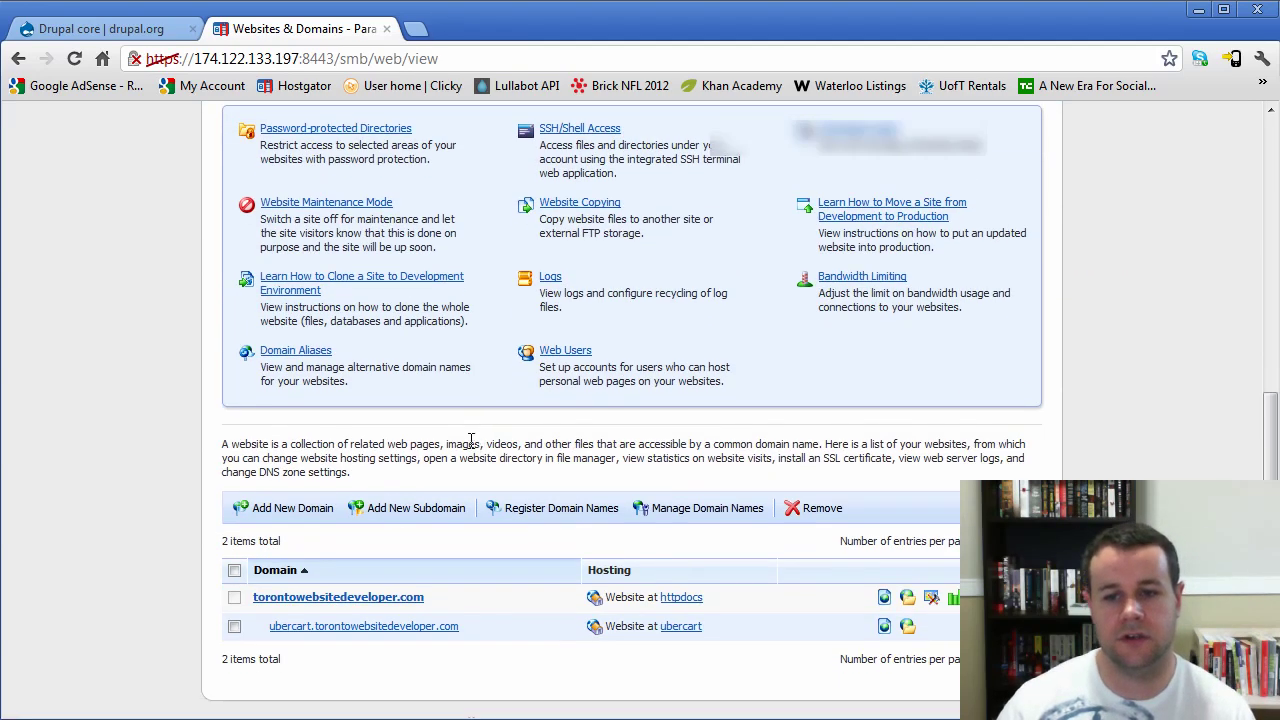
{"action": "left_click", "coordinate": [285, 508]}
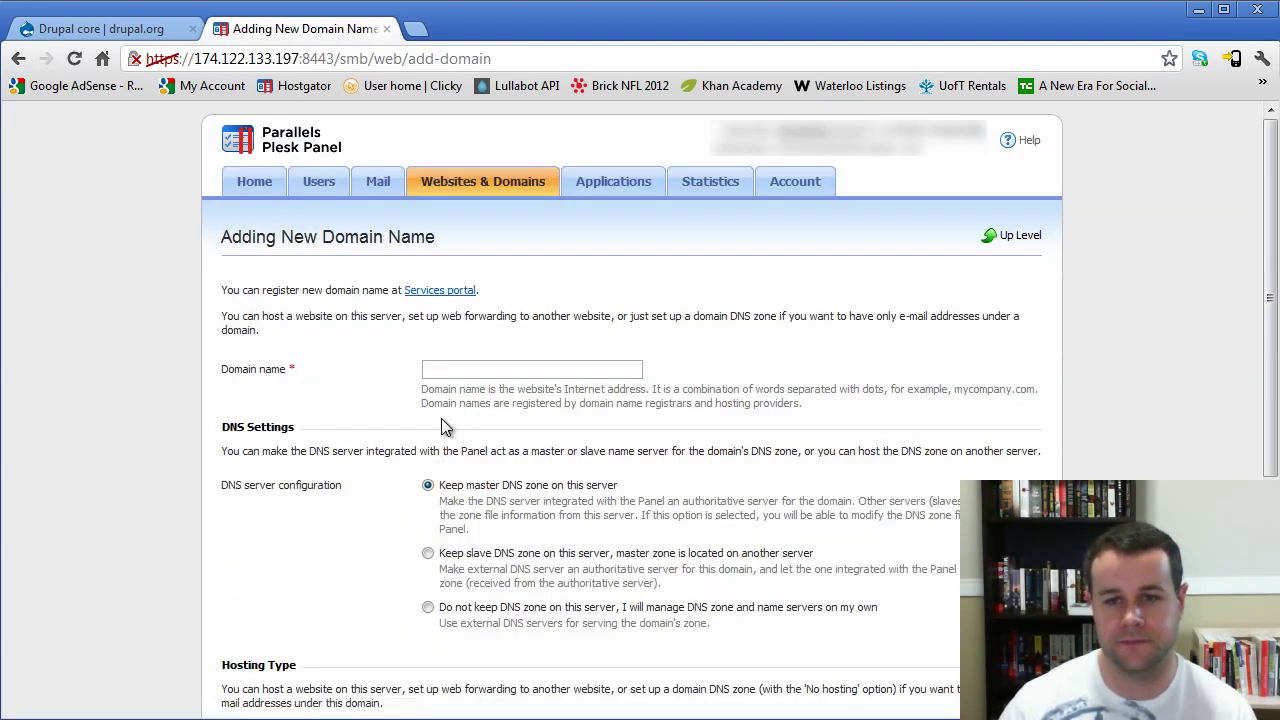
{"action": "scroll", "coordinate": [440, 400], "scroll_direction": "down", "scroll_amount": 1}
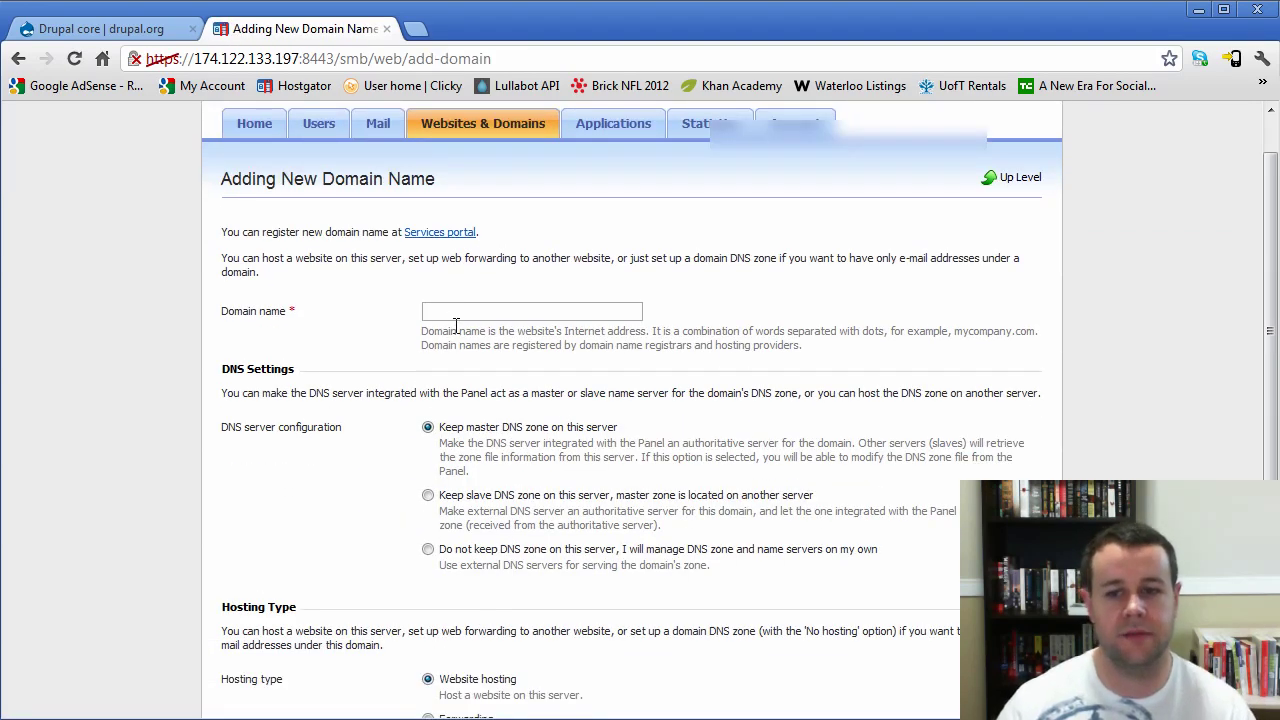
{"action": "scroll", "coordinate": [455, 335], "scroll_direction": "down", "scroll_amount": 1}
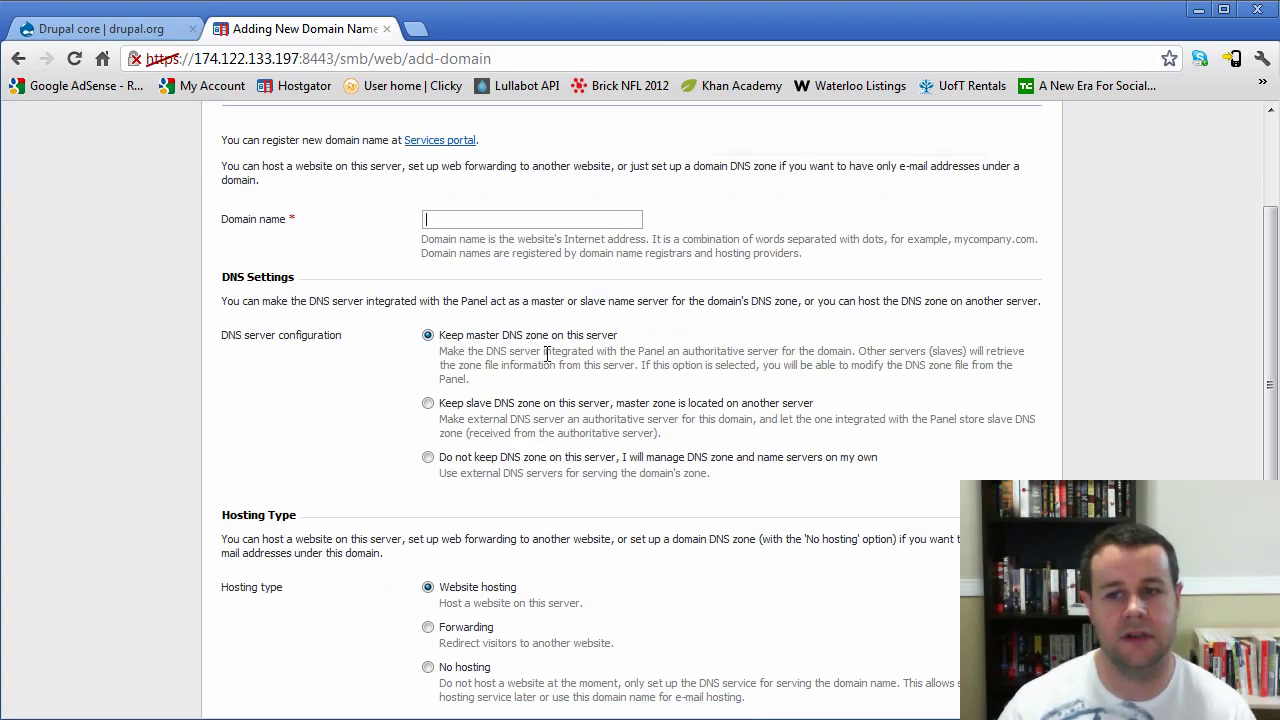
{"action": "scroll", "coordinate": [565, 408], "scroll_direction": "down", "scroll_amount": 3}
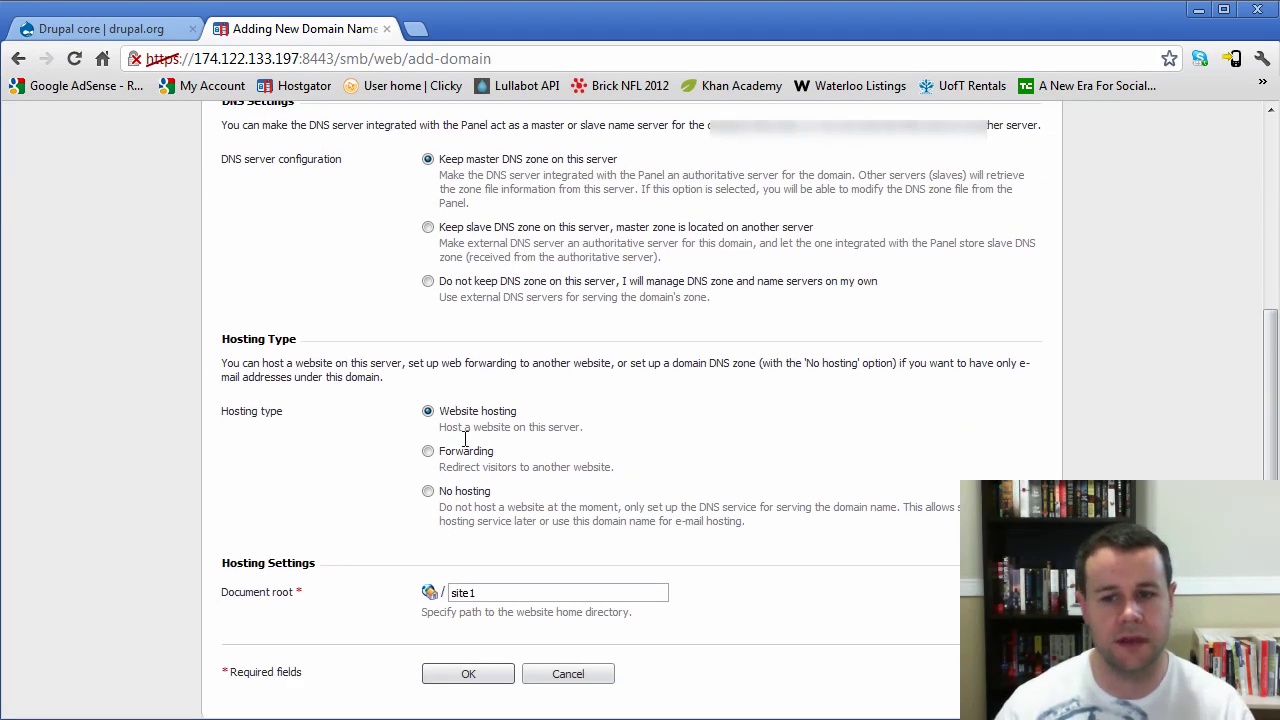
{"action": "left_click_drag", "start_coordinate": [480, 577], "coordinate": [437, 580]}
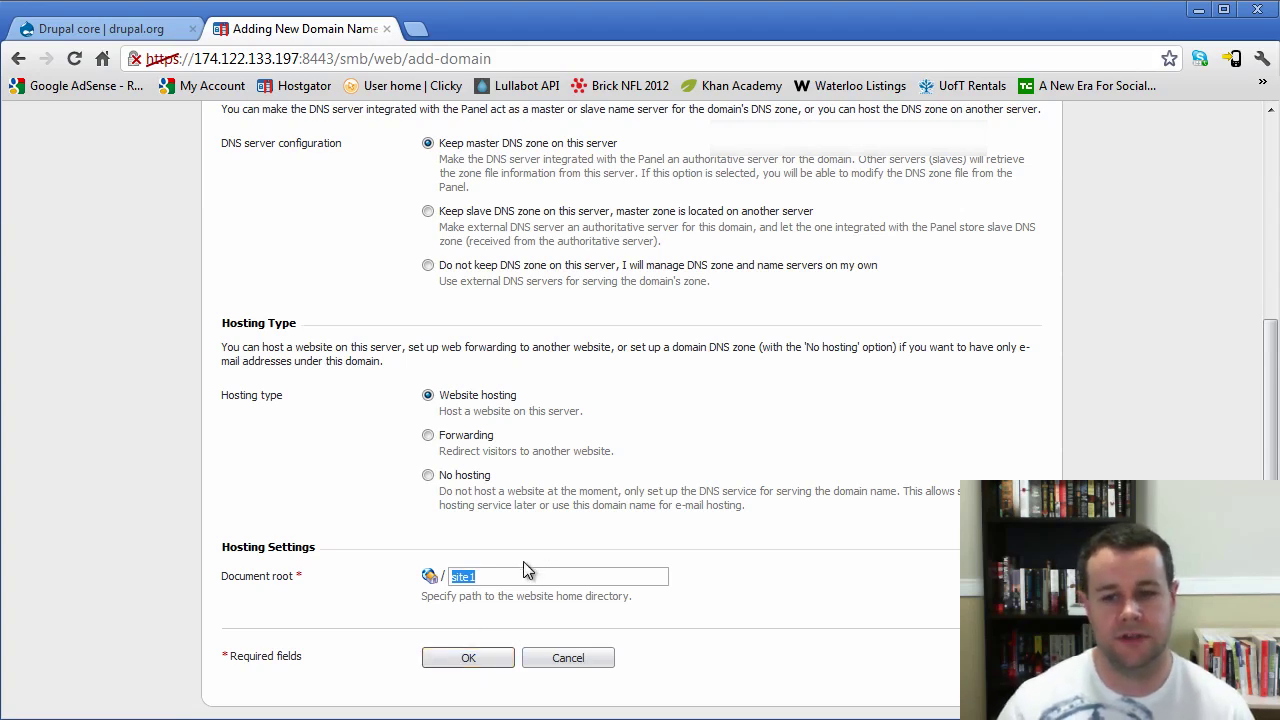
{"action": "key", "text": "BackSpace"}
{"action": "scroll", "coordinate": [505, 578], "scroll_direction": "up", "scroll_amount": 1}
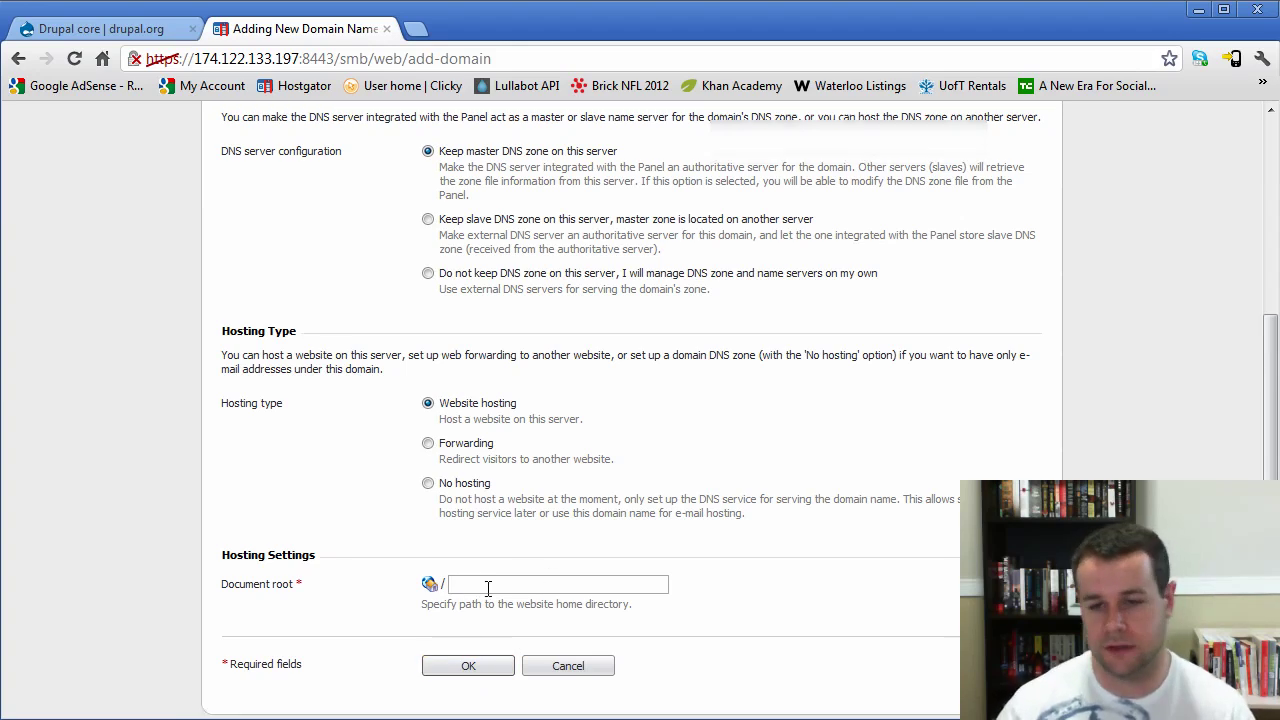
{"action": "scroll", "coordinate": [545, 537], "scroll_direction": "up", "scroll_amount": 3}
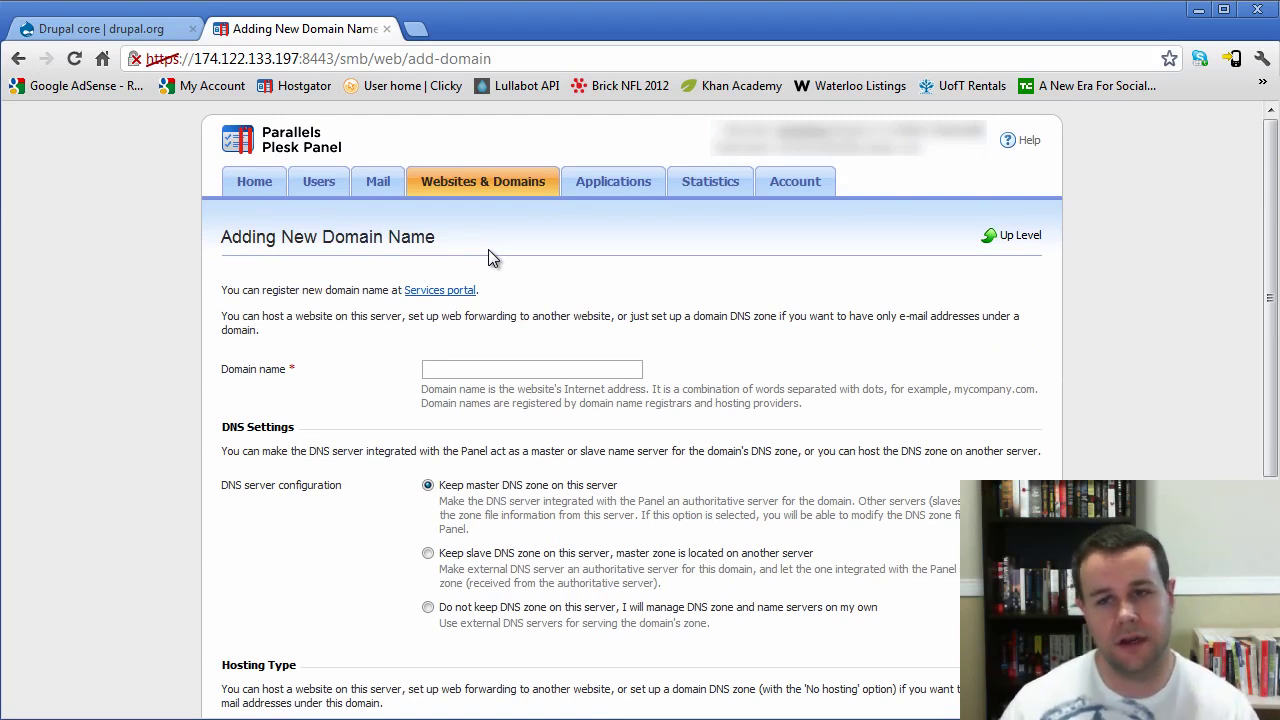
Step: Start a new subdomain named 'uc' with document root 'uc_tutorial' in place of site1
{"action": "left_click", "coordinate": [495, 190]}
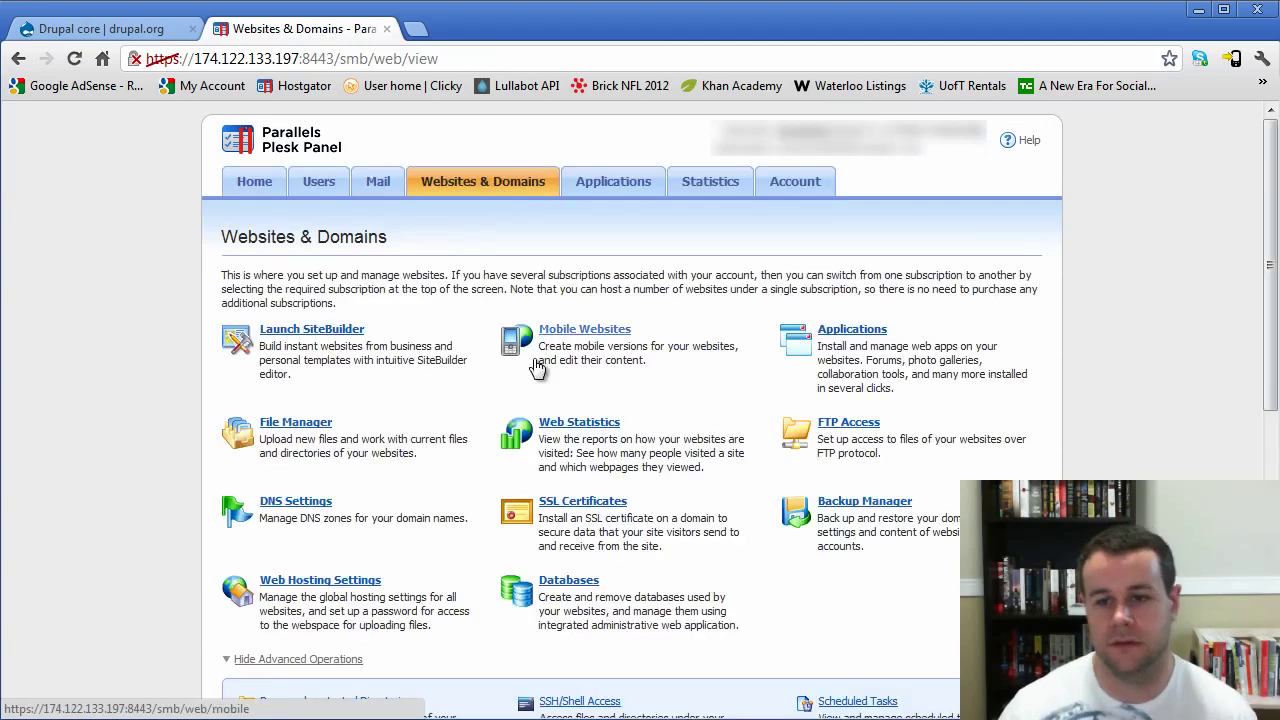
{"action": "scroll", "coordinate": [537, 368], "scroll_direction": "down", "scroll_amount": 5}
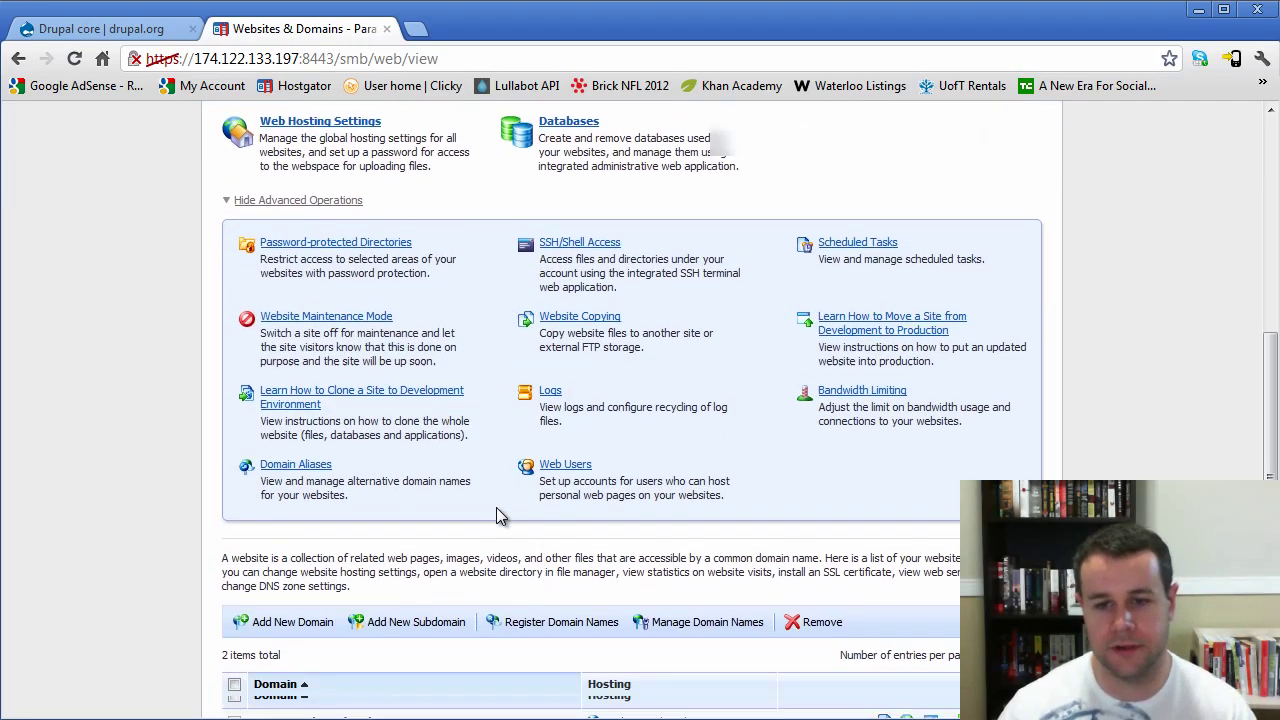
{"action": "scroll", "coordinate": [500, 515], "scroll_direction": "down", "scroll_amount": 2}
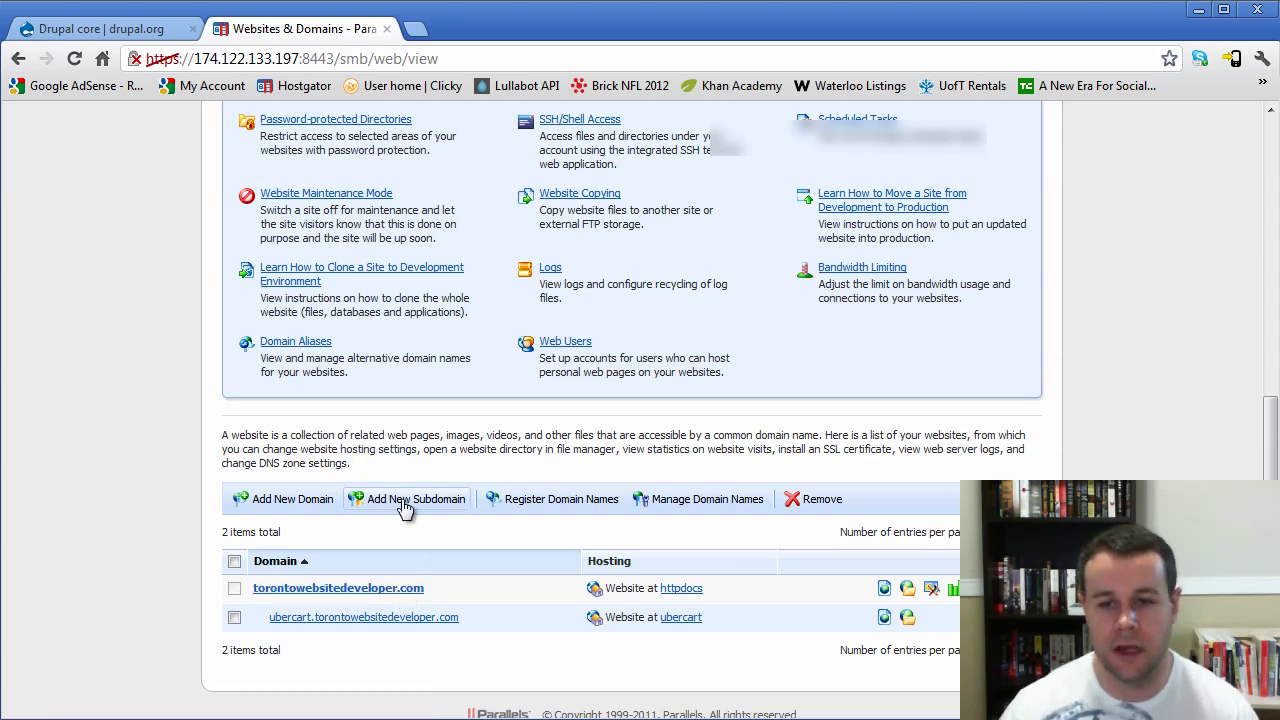
{"action": "left_click", "coordinate": [409, 505]}
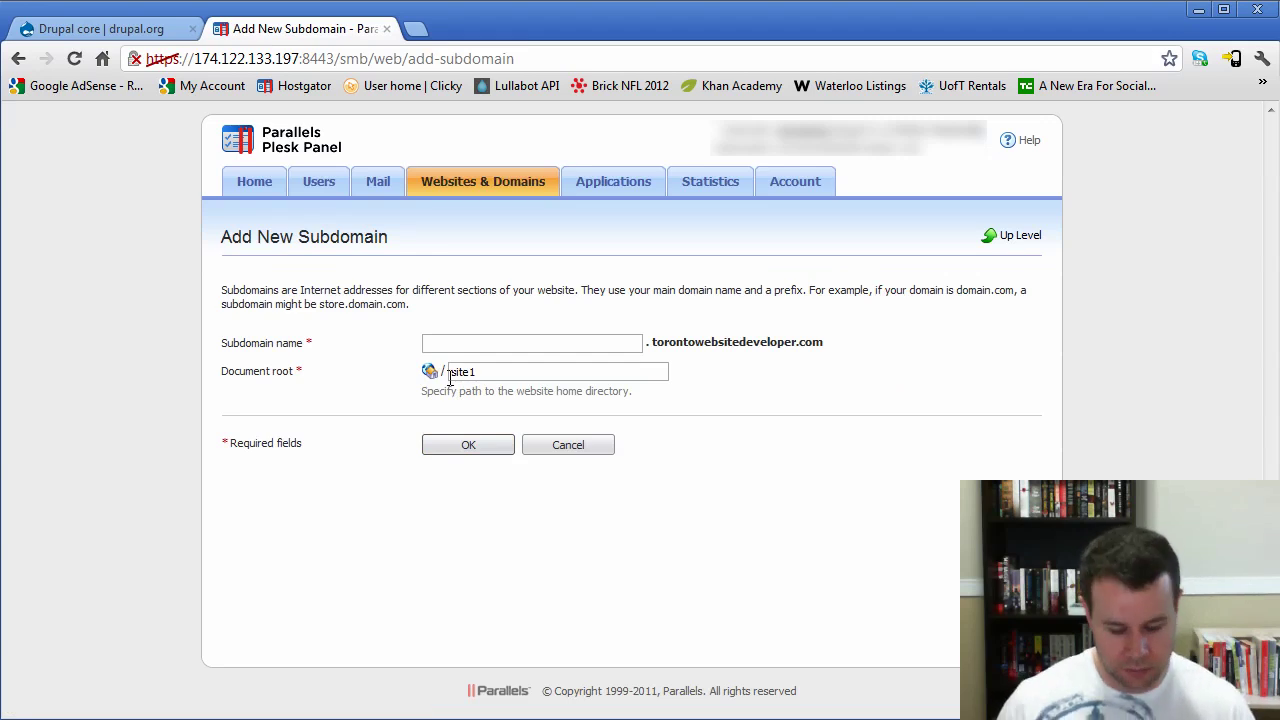
{"action": "type", "text": "uc"}
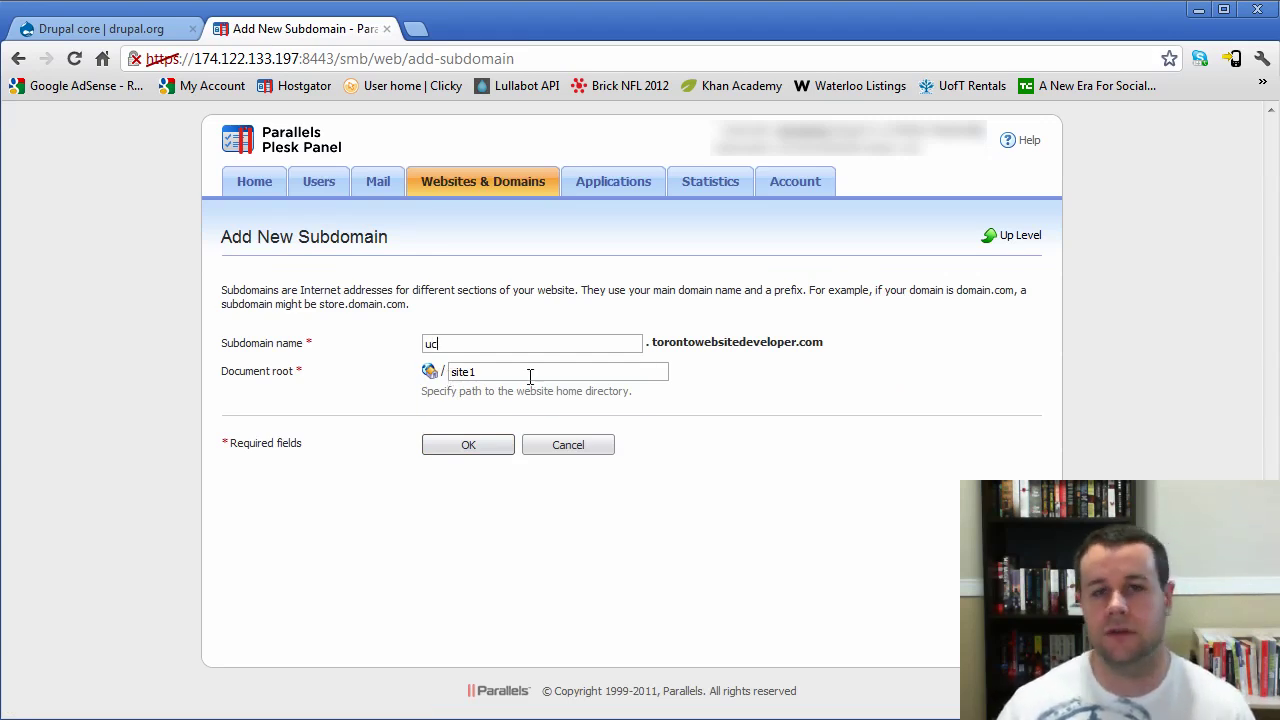
{"action": "left_click_drag", "start_coordinate": [514, 368], "coordinate": [364, 368]}
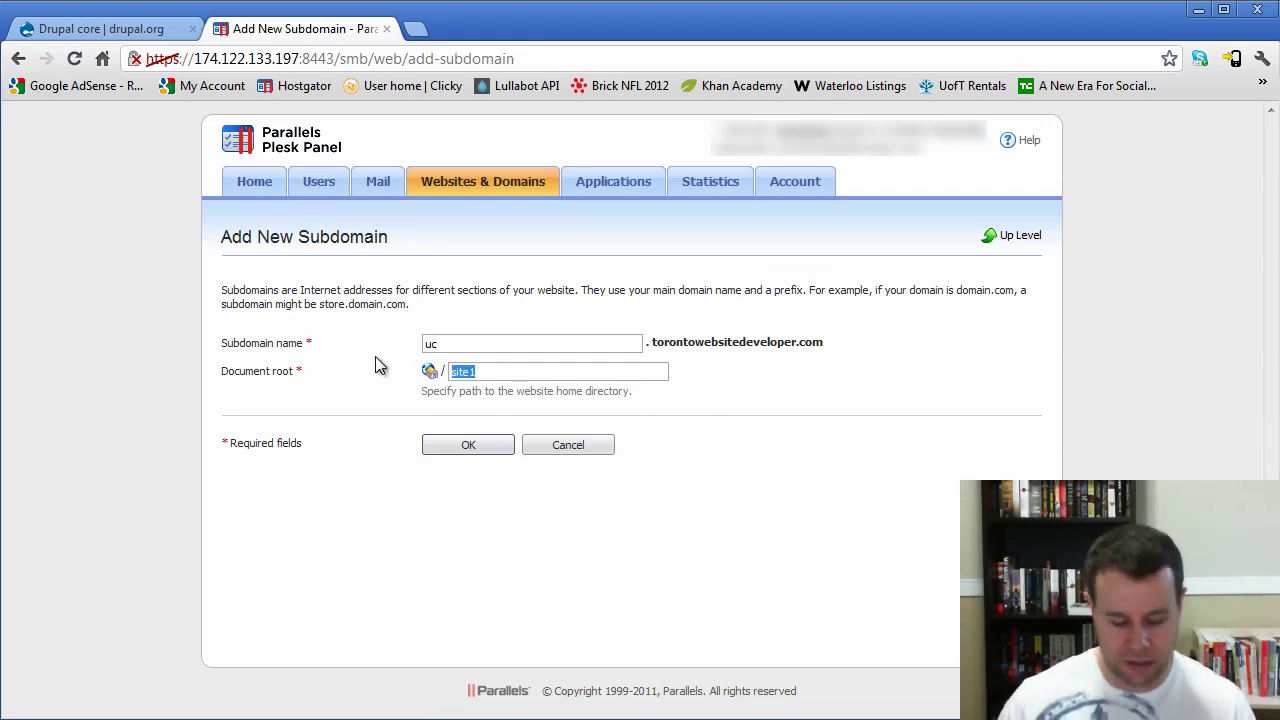
{"action": "type", "text": "uc_tutorial"}
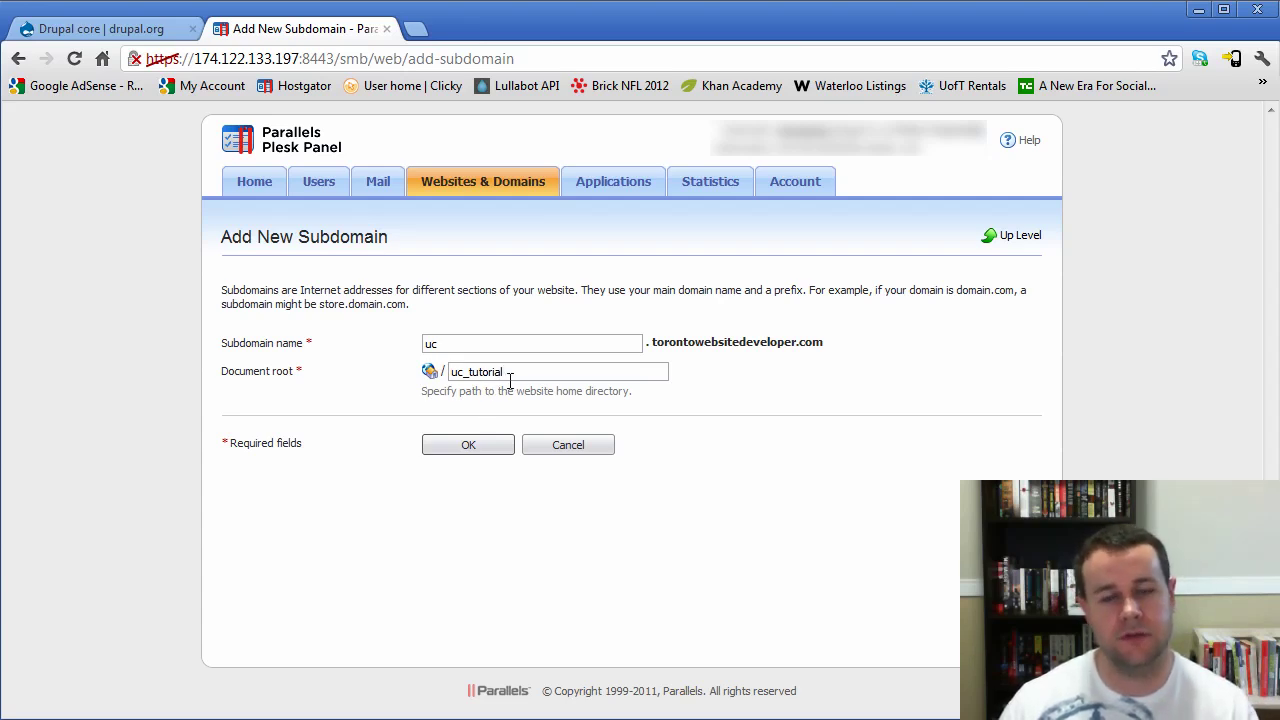
Step: Submit the uc subdomain and open the Databases page listing four MySQL databases
{"action": "left_click", "coordinate": [474, 448]}
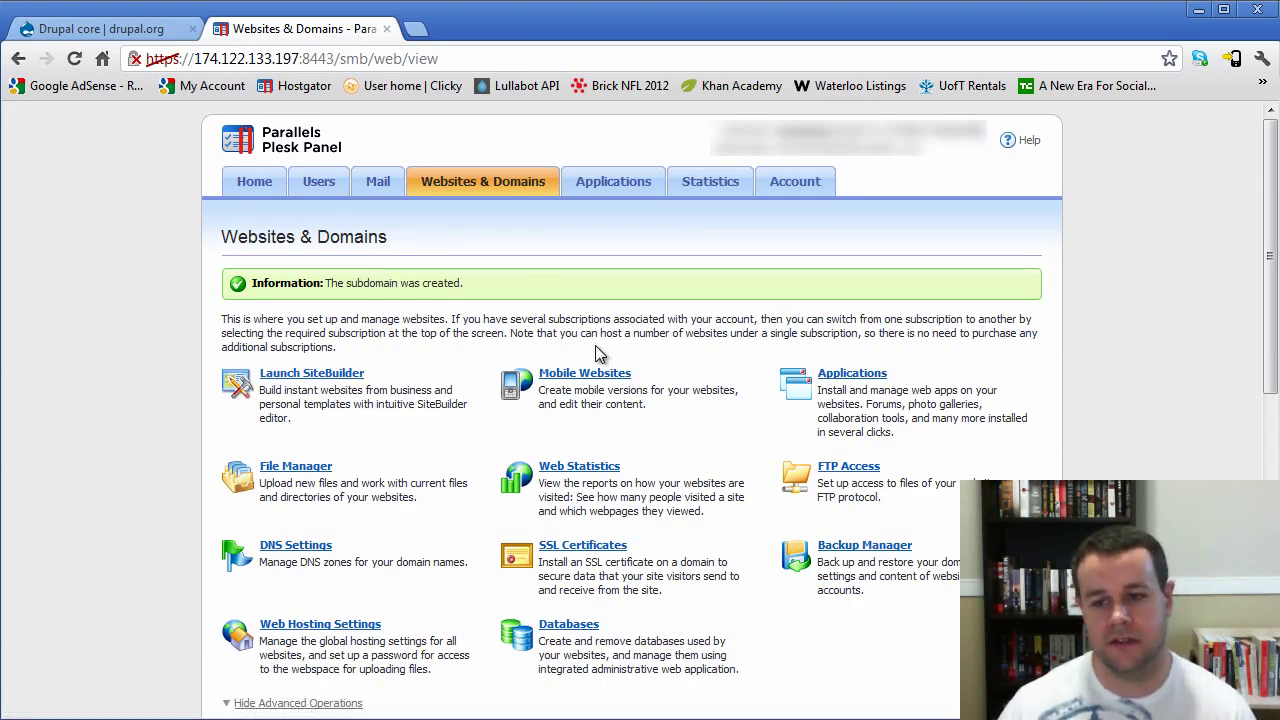
{"action": "scroll", "coordinate": [575, 450], "scroll_direction": "down", "scroll_amount": 1}
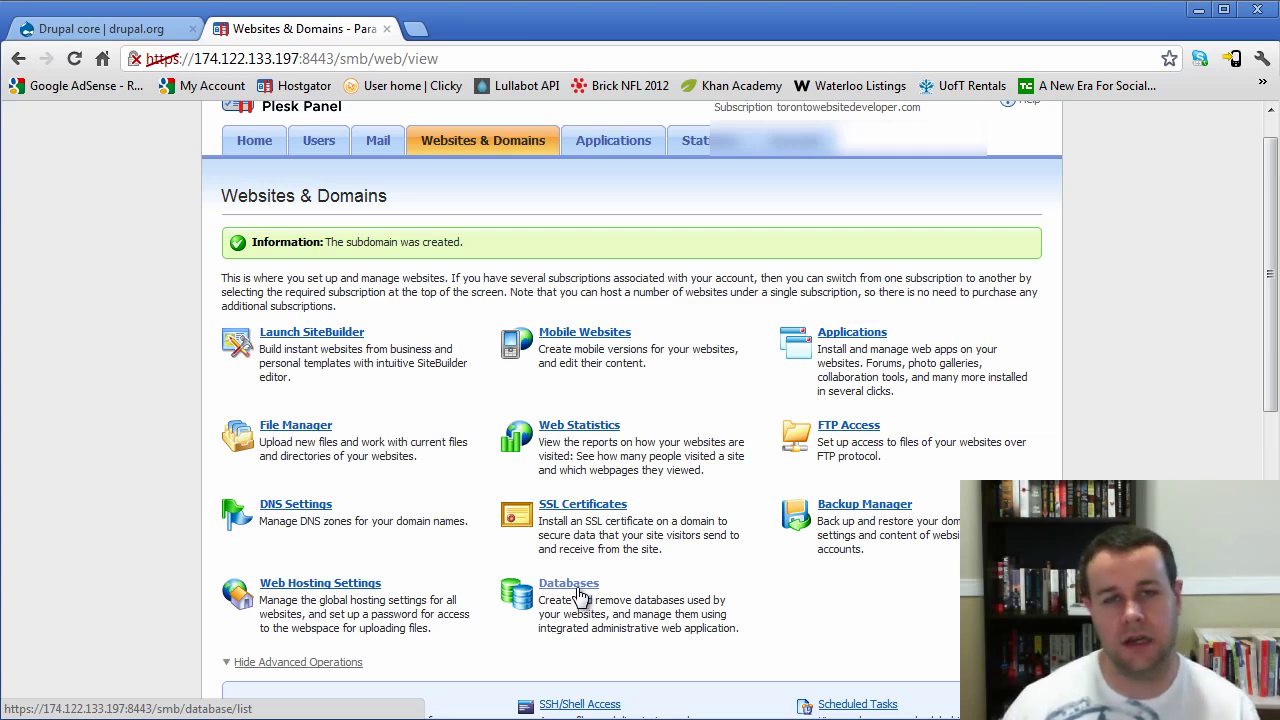
{"action": "left_click", "coordinate": [577, 588]}
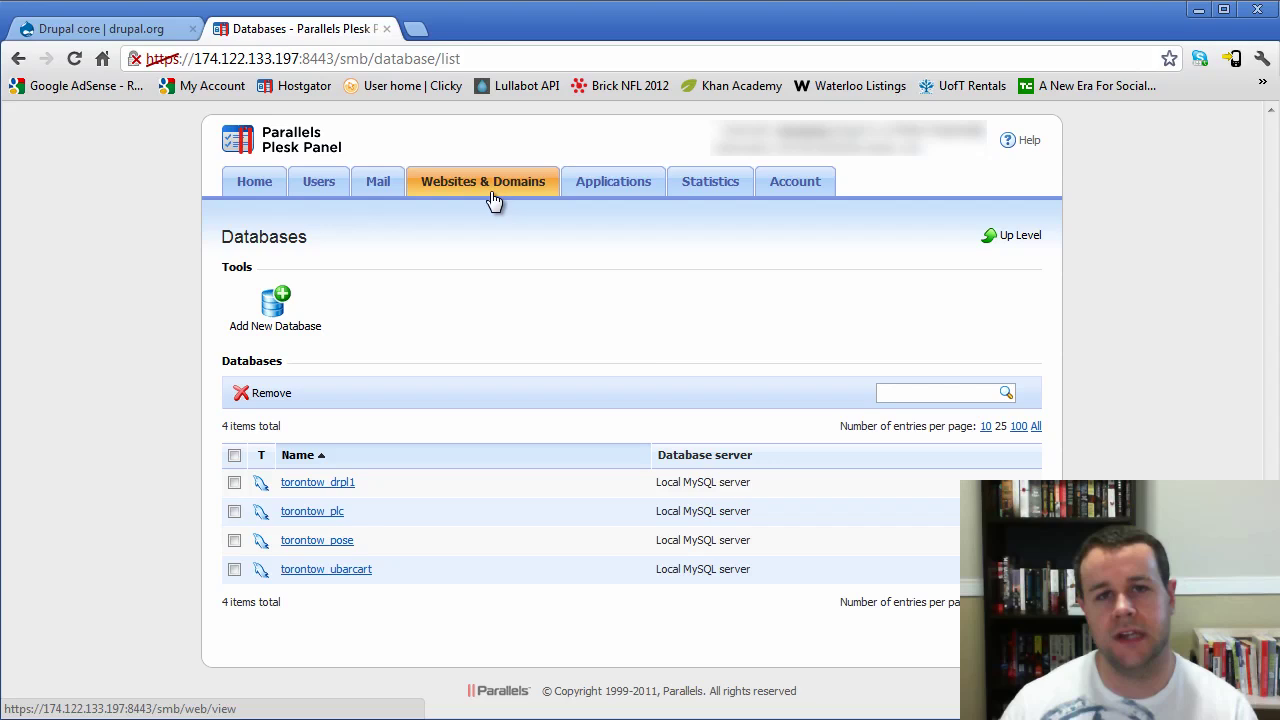
Step: Create a new database named 'uc_tutorial' (torontow_uc_tutorial)
{"action": "left_click", "coordinate": [284, 303]}
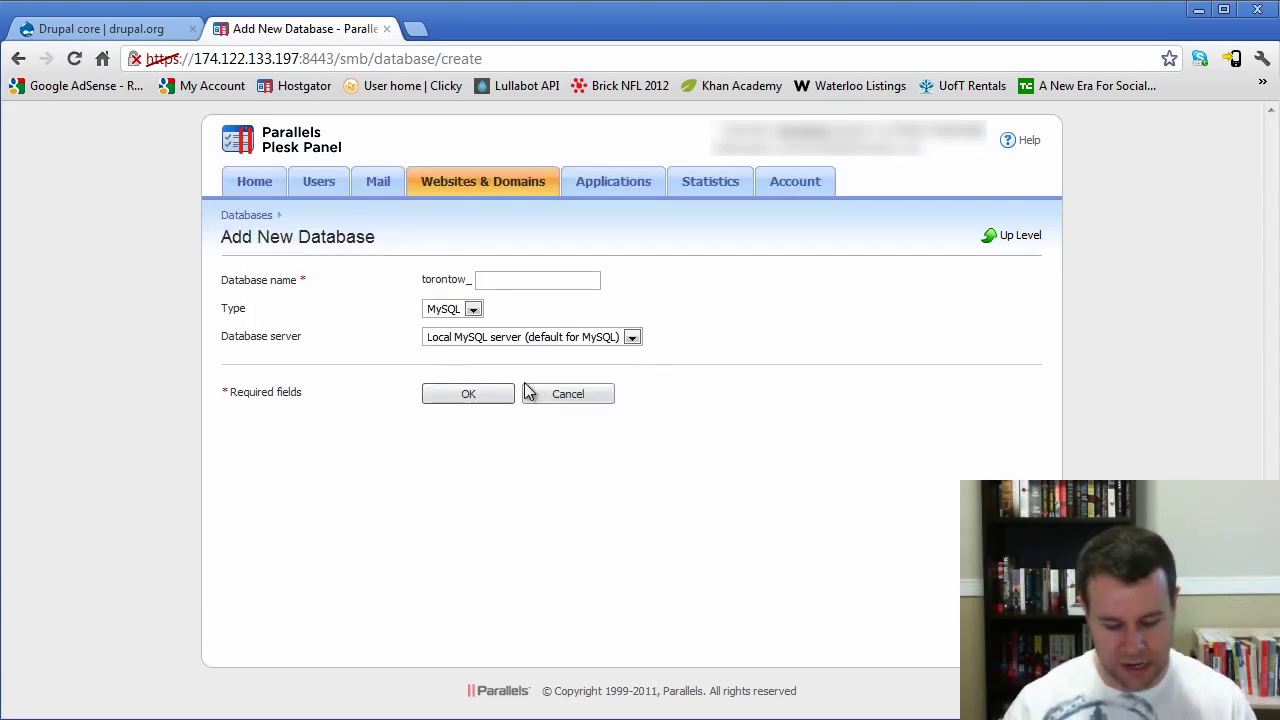
{"action": "type", "text": "uc_tutoria"}
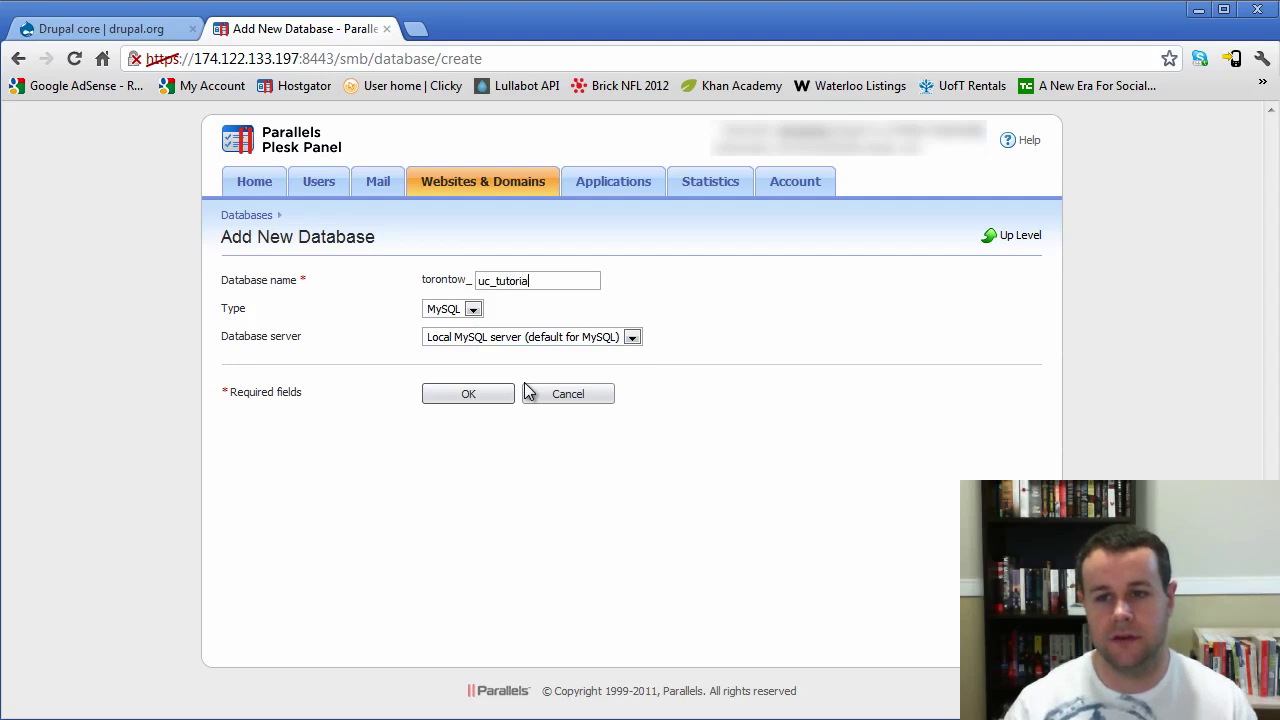
{"action": "type", "text": "l"}
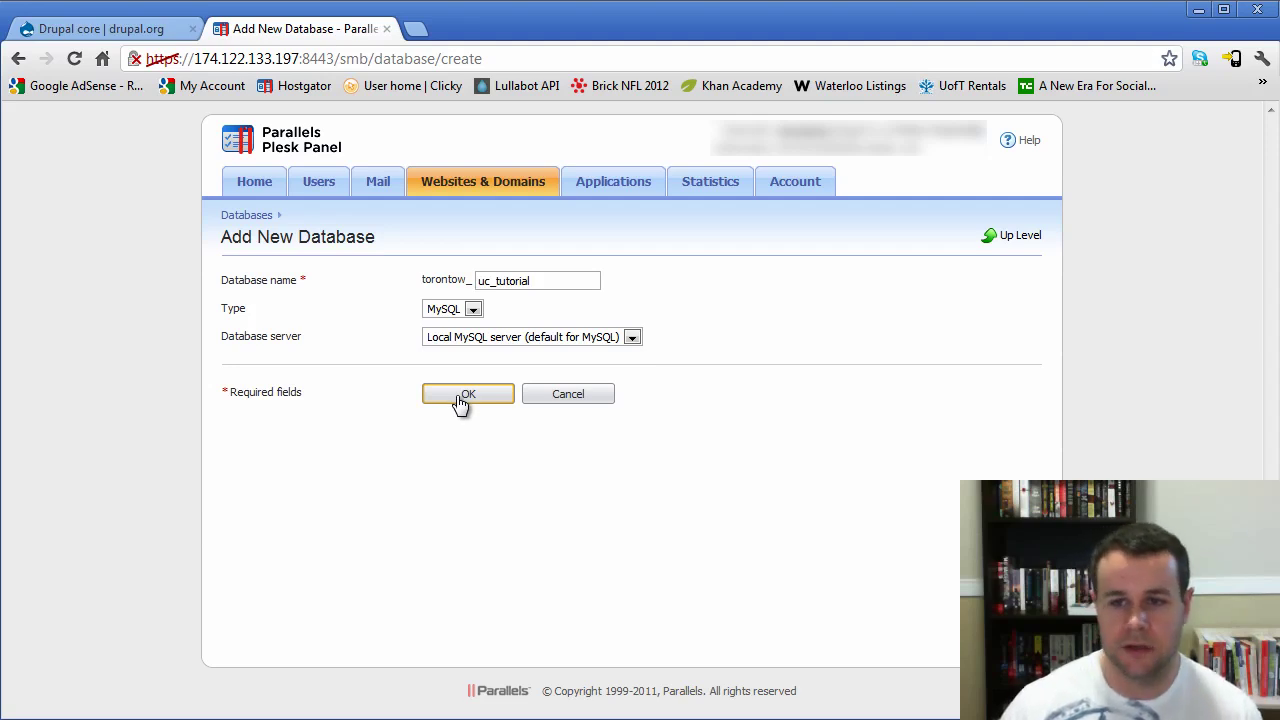
{"action": "left_click", "coordinate": [460, 398]}
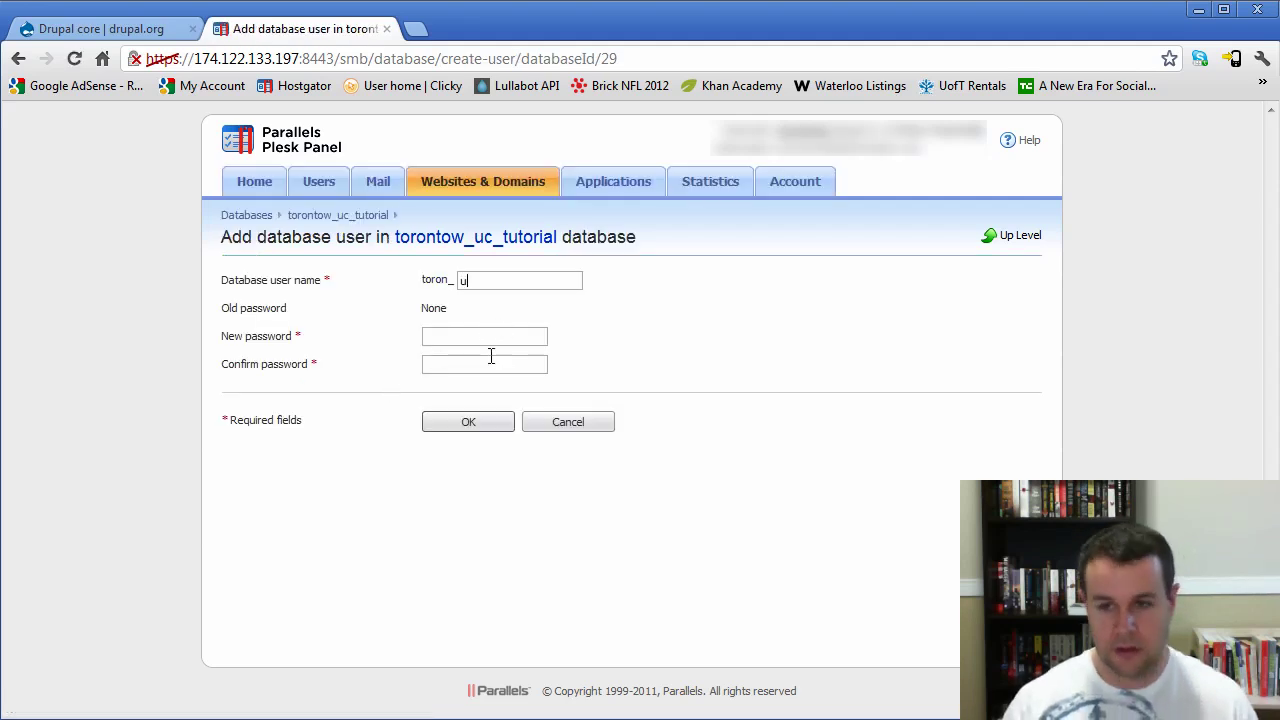
Step: Enter 'uc_tutorial' as the database user name and type the account password
{"action": "key", "text": "BackSpace"}
{"action": "key", "text": "BackSpace"}
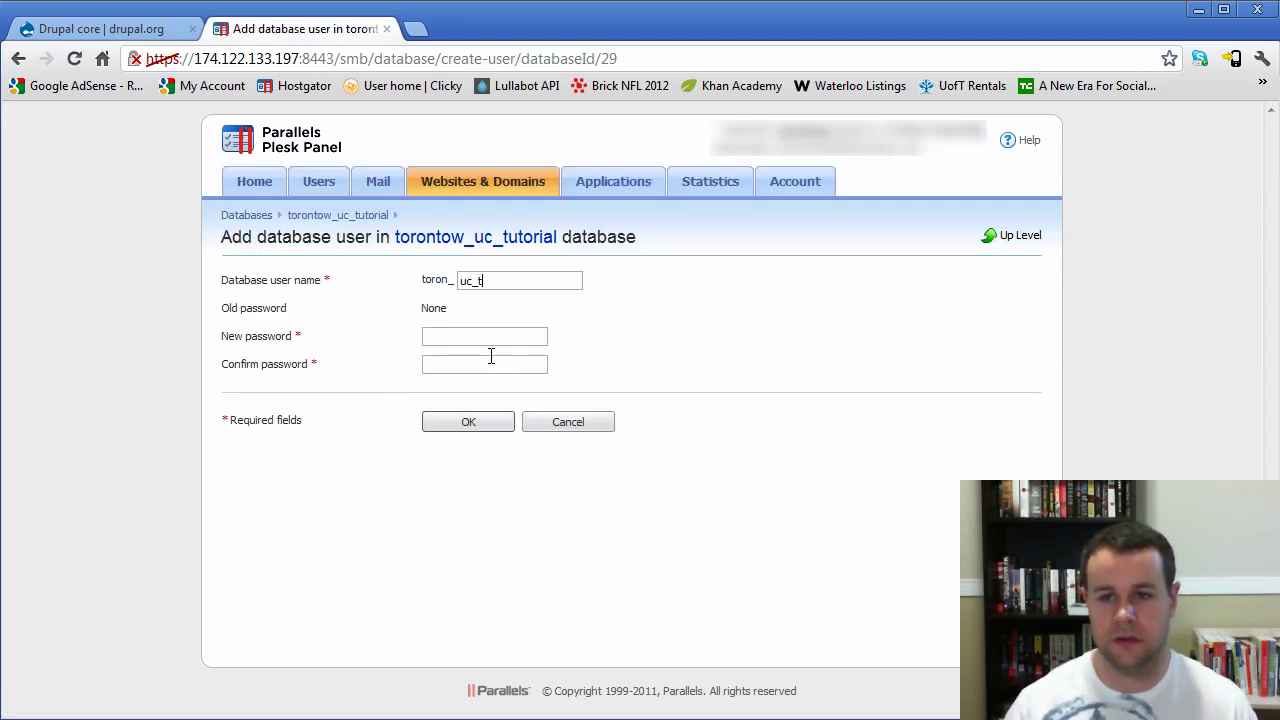
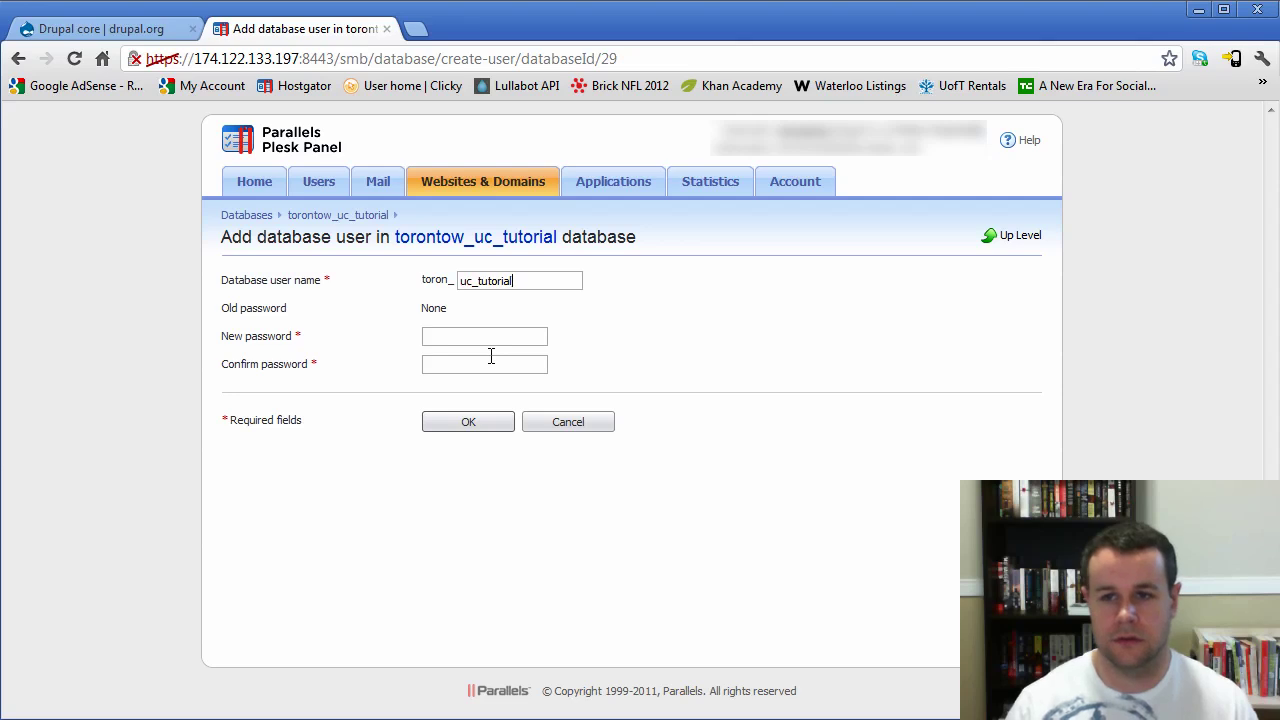
{"action": "left_click", "coordinate": [496, 336]}
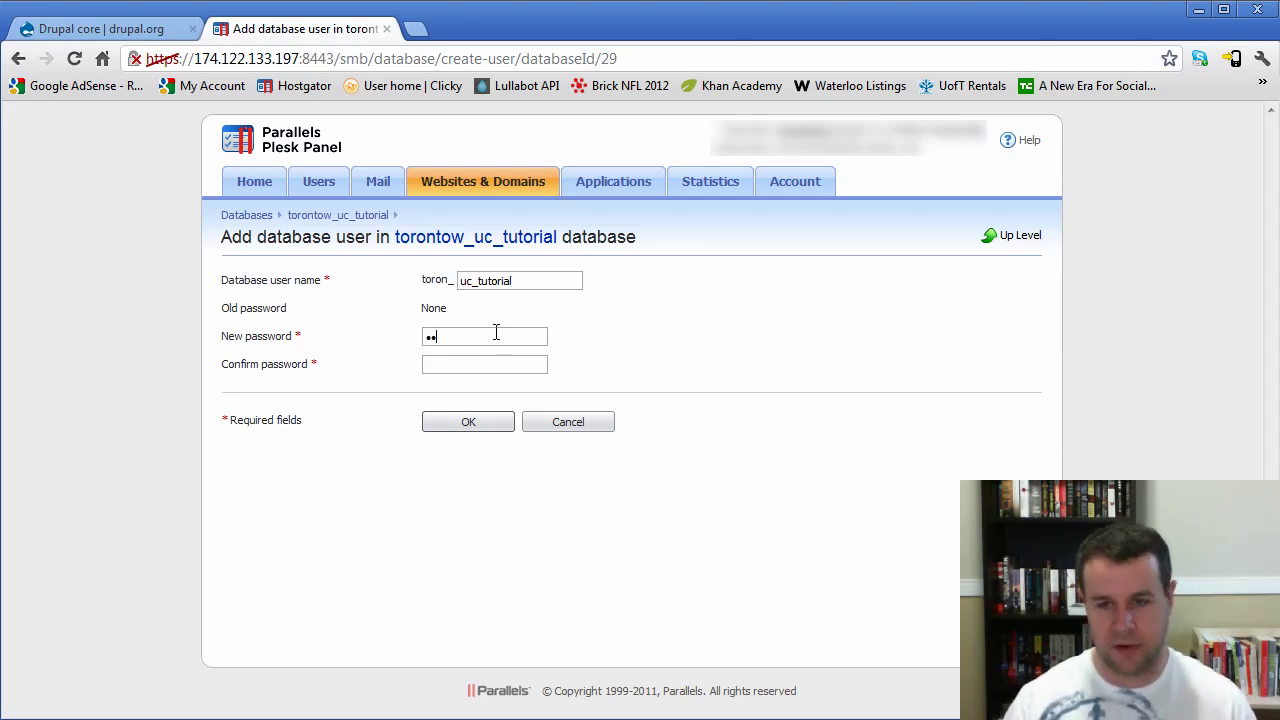
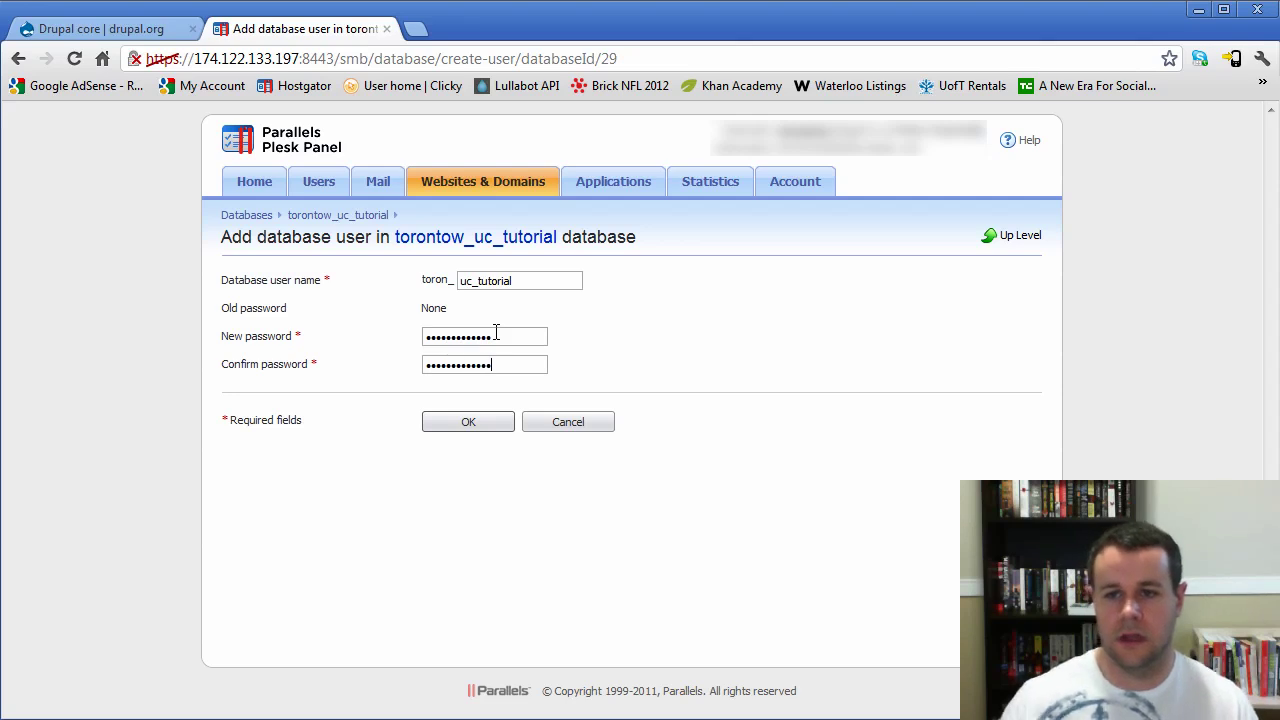
Step: After the invalid-name rejection, reopen Add New Database User for torontow_uc_tutorial
{"action": "left_click", "coordinate": [472, 424]}
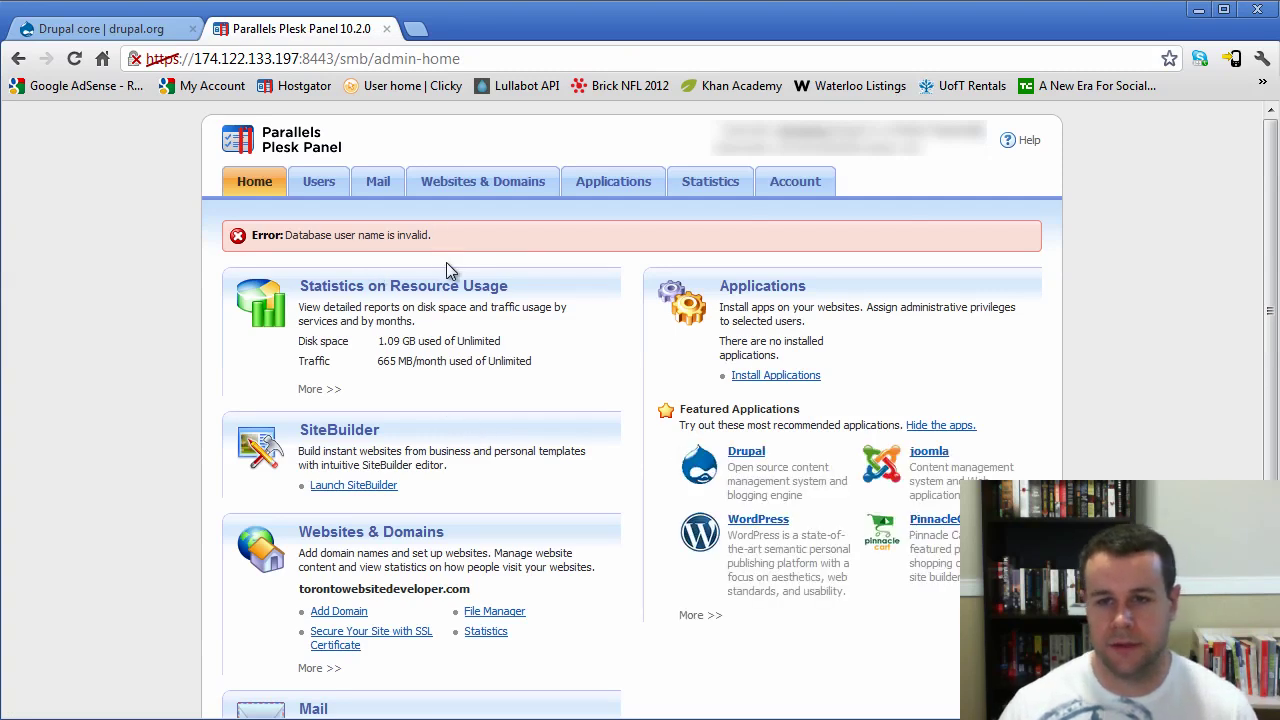
{"action": "left_click", "coordinate": [495, 190]}
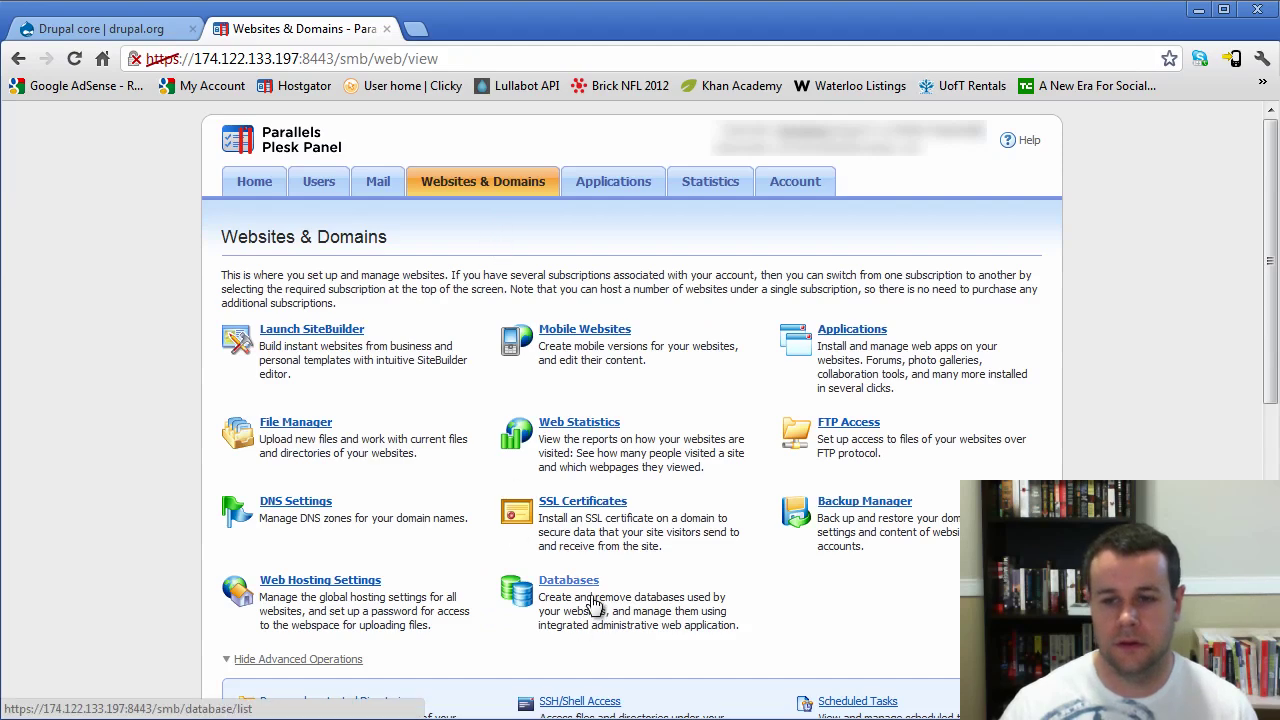
{"action": "left_click", "coordinate": [588, 591]}
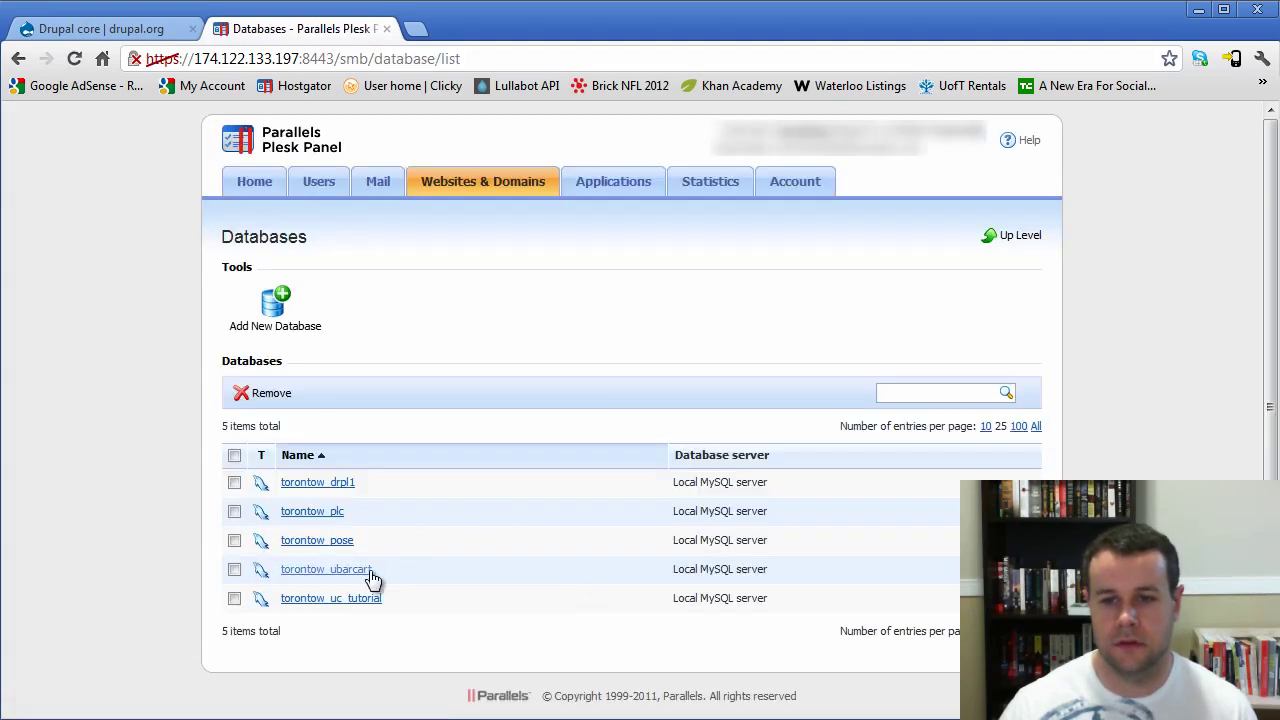
{"action": "left_click", "coordinate": [353, 600]}
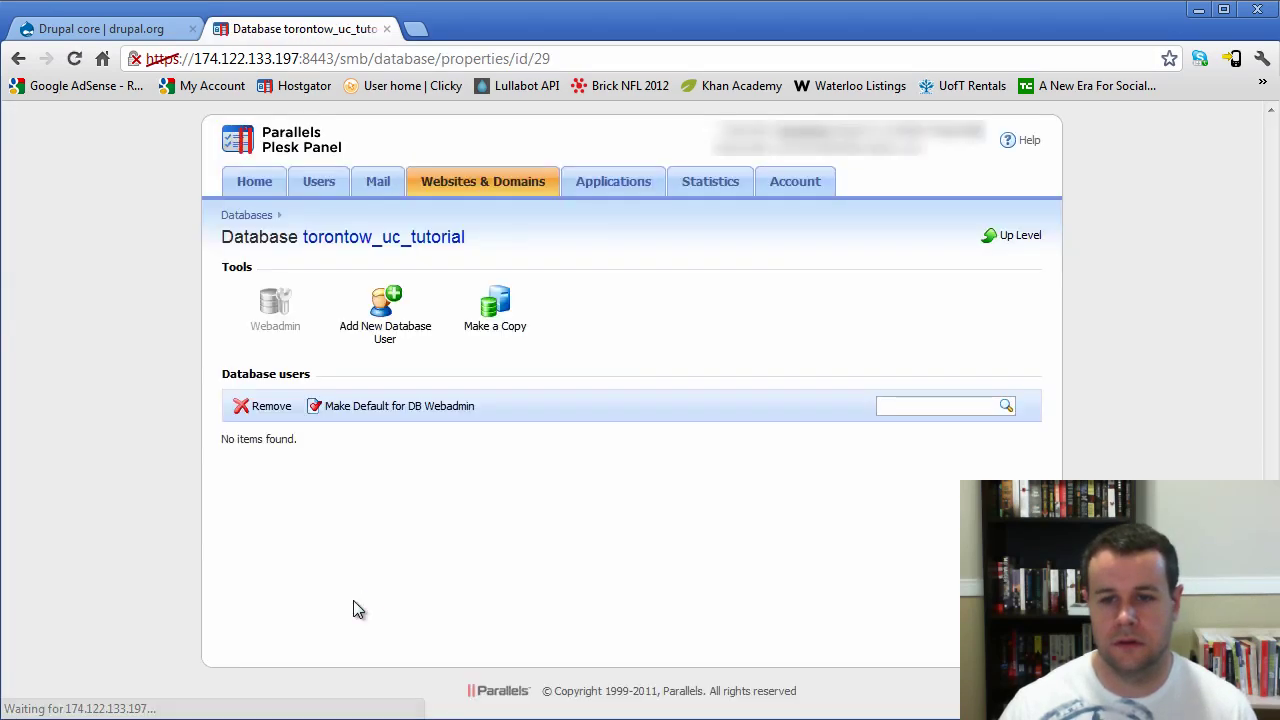
{"action": "left_click", "coordinate": [388, 322]}
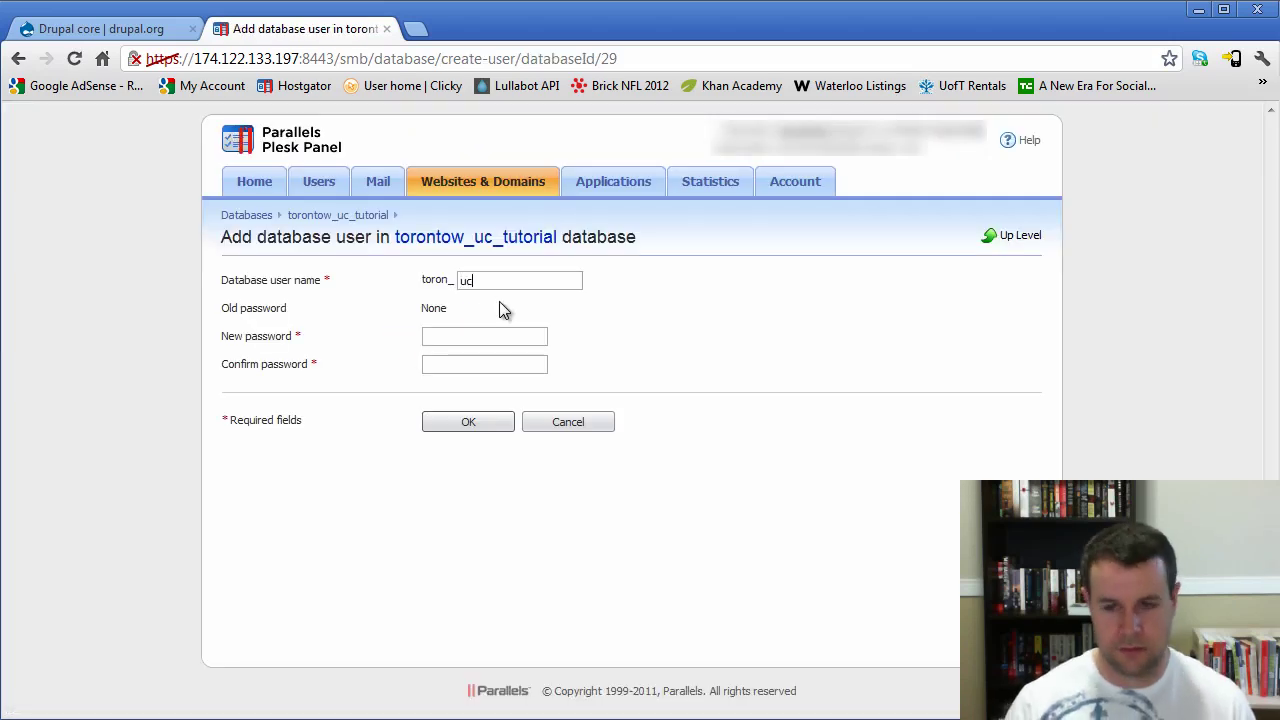
{"action": "type", "text": "uc_user"}
{"action": "key", "text": "Tab"}
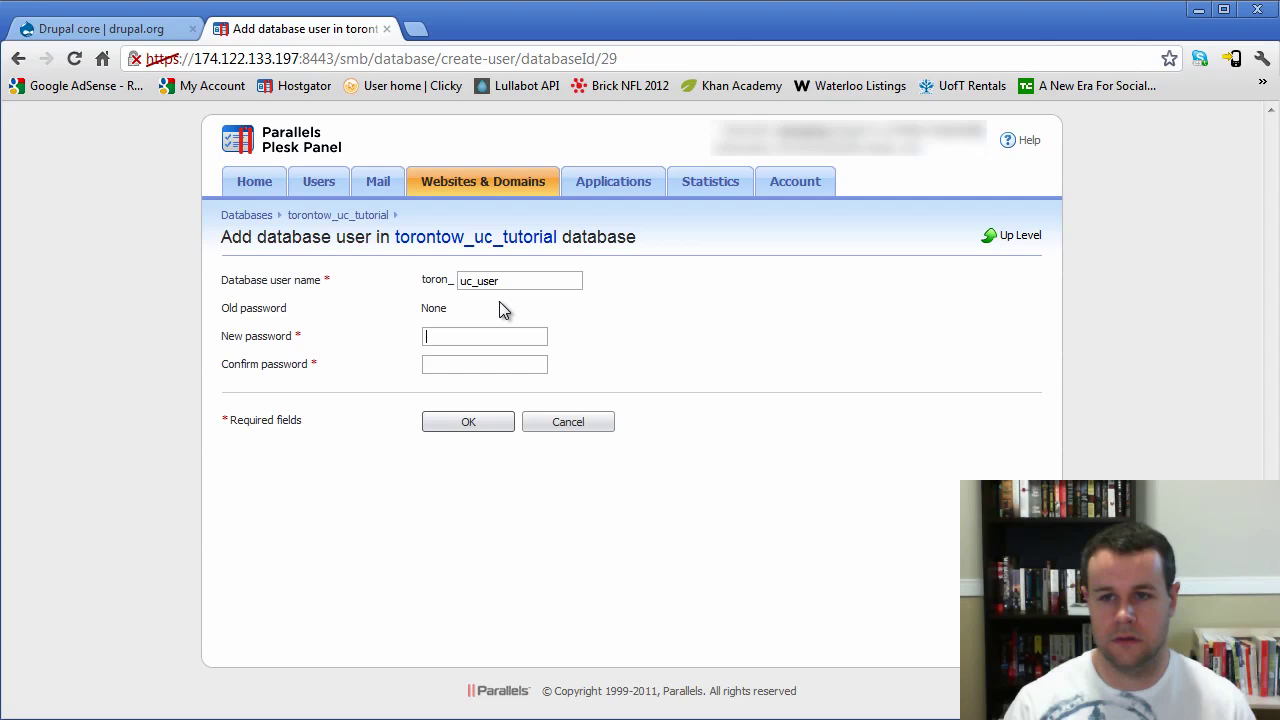
{"action": "type", "text": "********"}
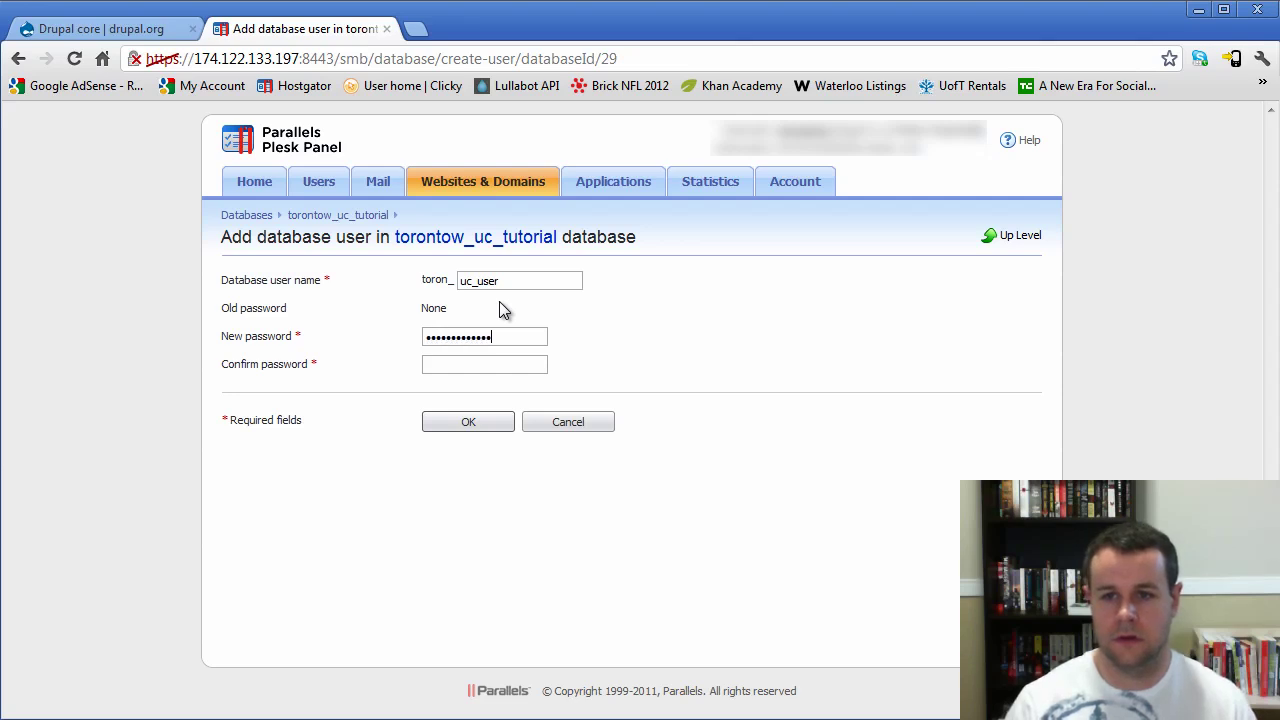
{"action": "key", "text": "Tab"}
{"action": "type", "text": "*************"}
{"action": "left_click", "coordinate": [464, 423]}
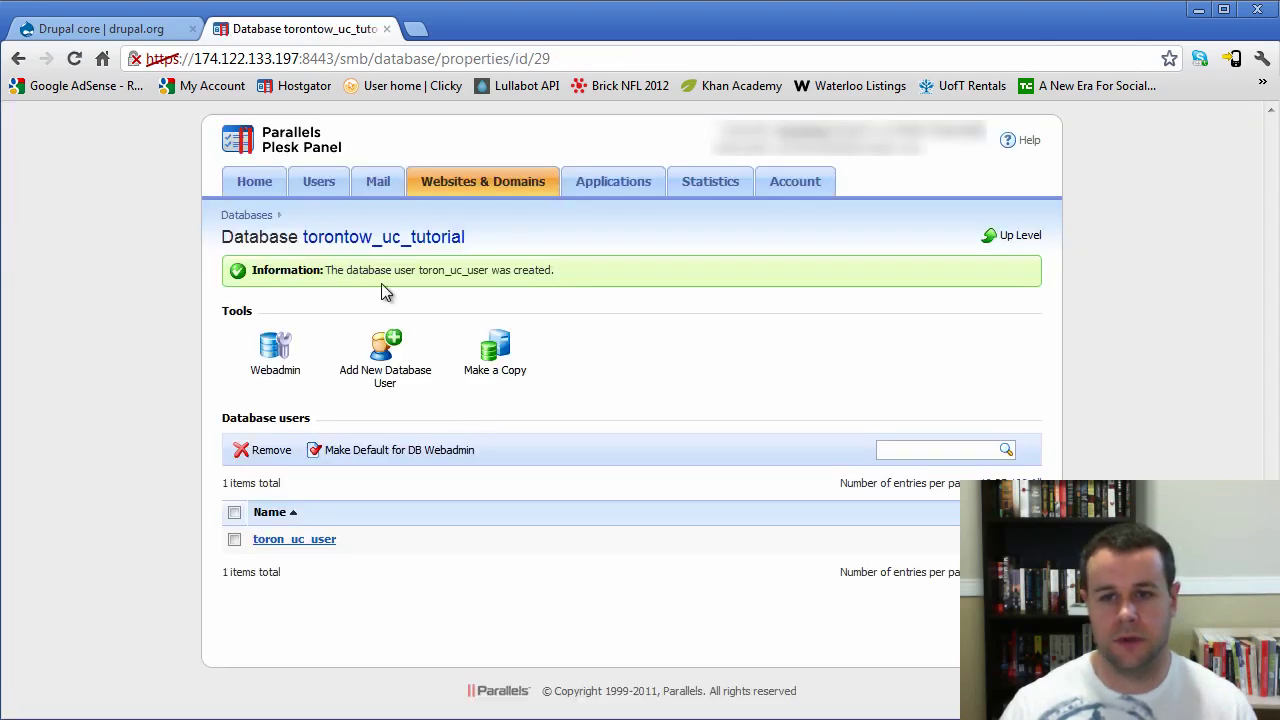
{"action": "left_click_drag", "start_coordinate": [345, 270], "coordinate": [528, 277]}
{"action": "left_click", "coordinate": [547, 293]}
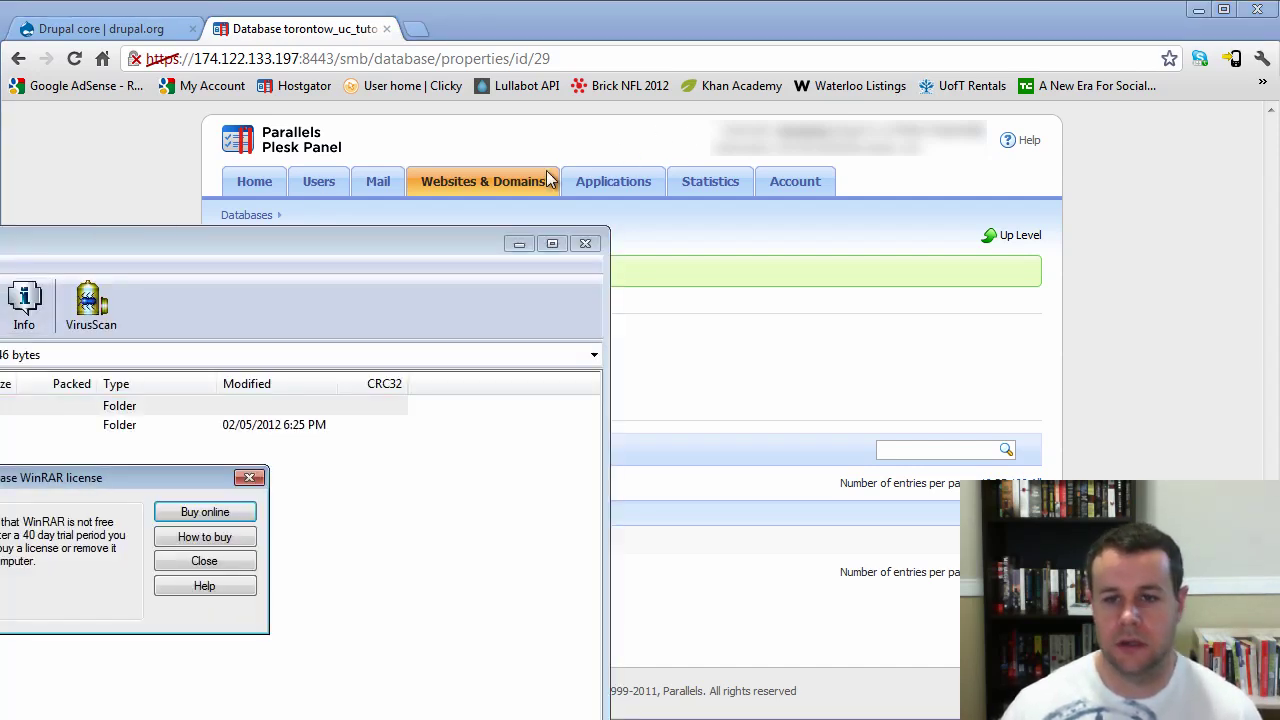
{"action": "left_click", "coordinate": [204, 561]}
{"action": "left_click_drag", "start_coordinate": [172, 240], "coordinate": [623, 90]}
{"action": "left_click", "coordinate": [198, 142]}
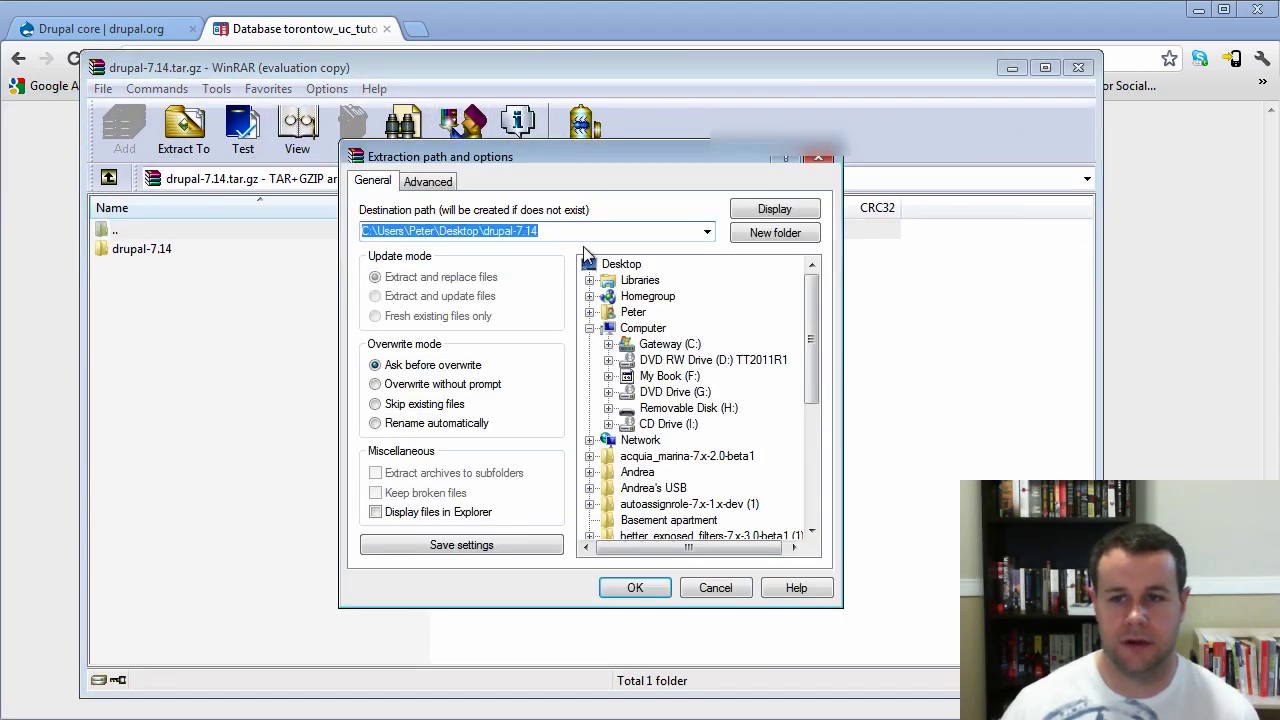
{"action": "left_click", "coordinate": [716, 588]}
{"action": "left_click", "coordinate": [1076, 67]}
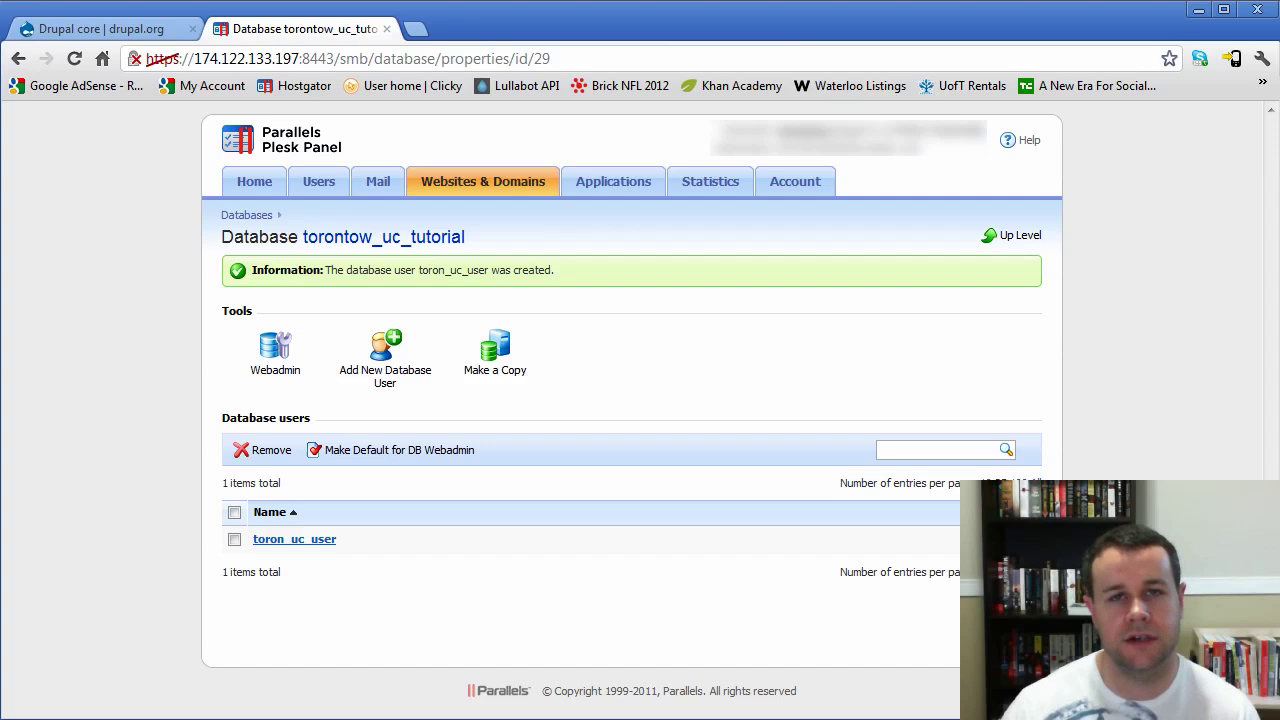
Step: Open the form for a new additional FTP account from the FTP access settings
{"action": "left_click", "coordinate": [508, 188]}
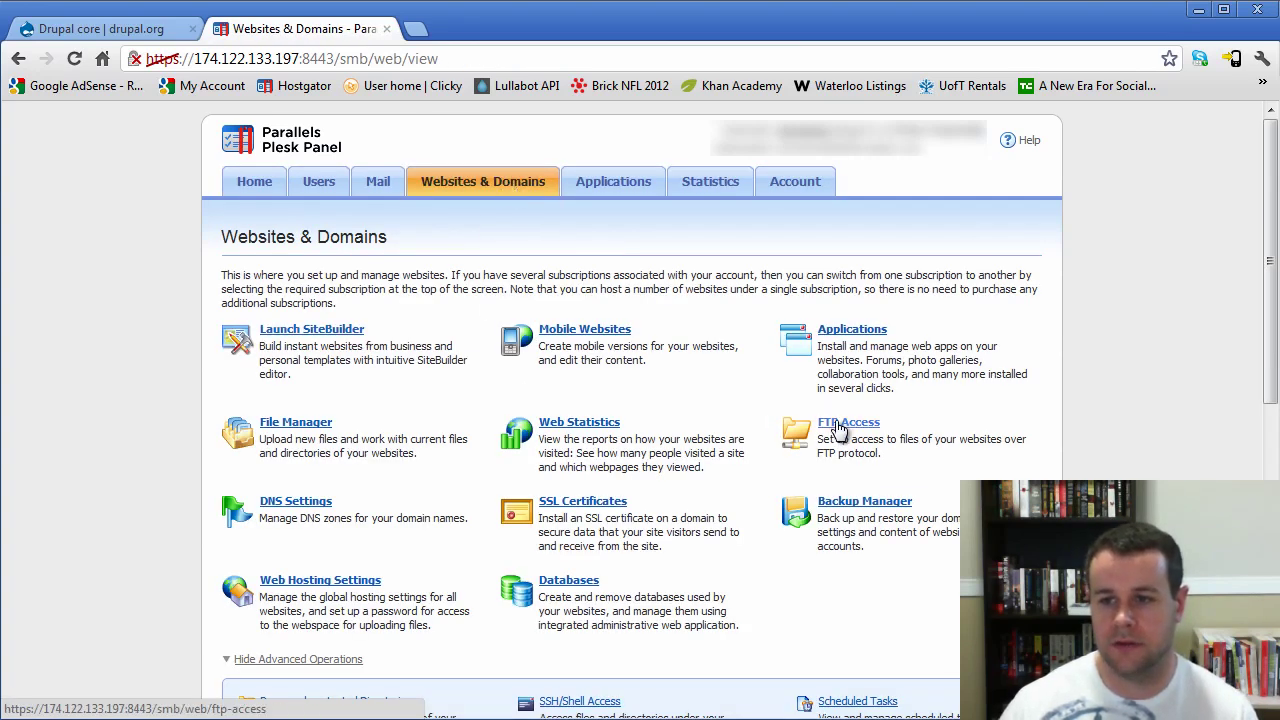
{"action": "left_click", "coordinate": [842, 428]}
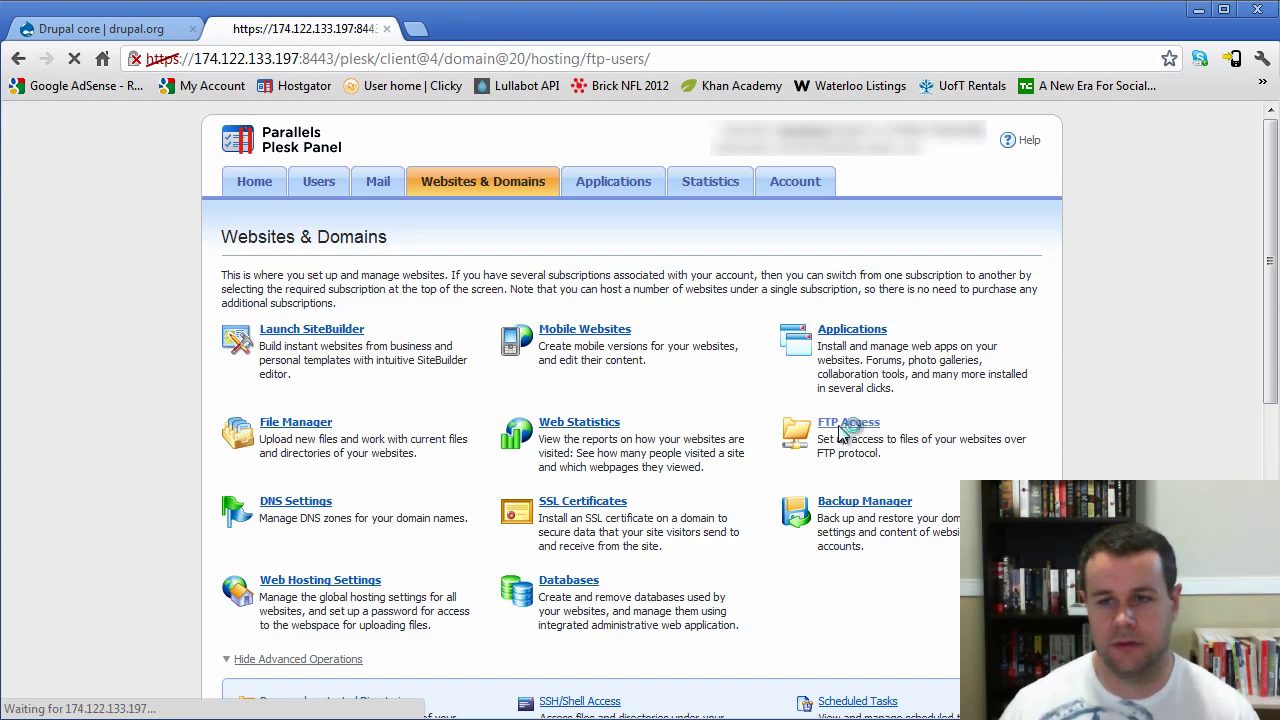
{"action": "scroll", "coordinate": [557, 391], "scroll_direction": "down", "scroll_amount": 2}
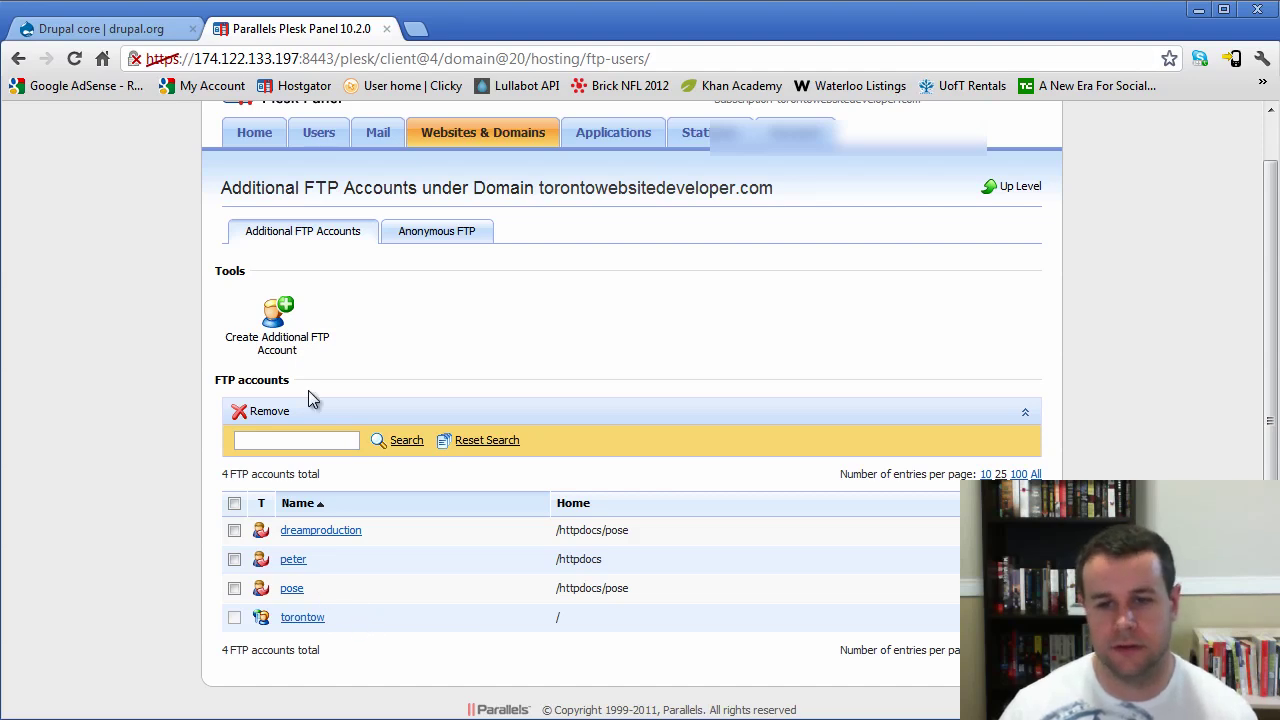
{"action": "left_click", "coordinate": [294, 340]}
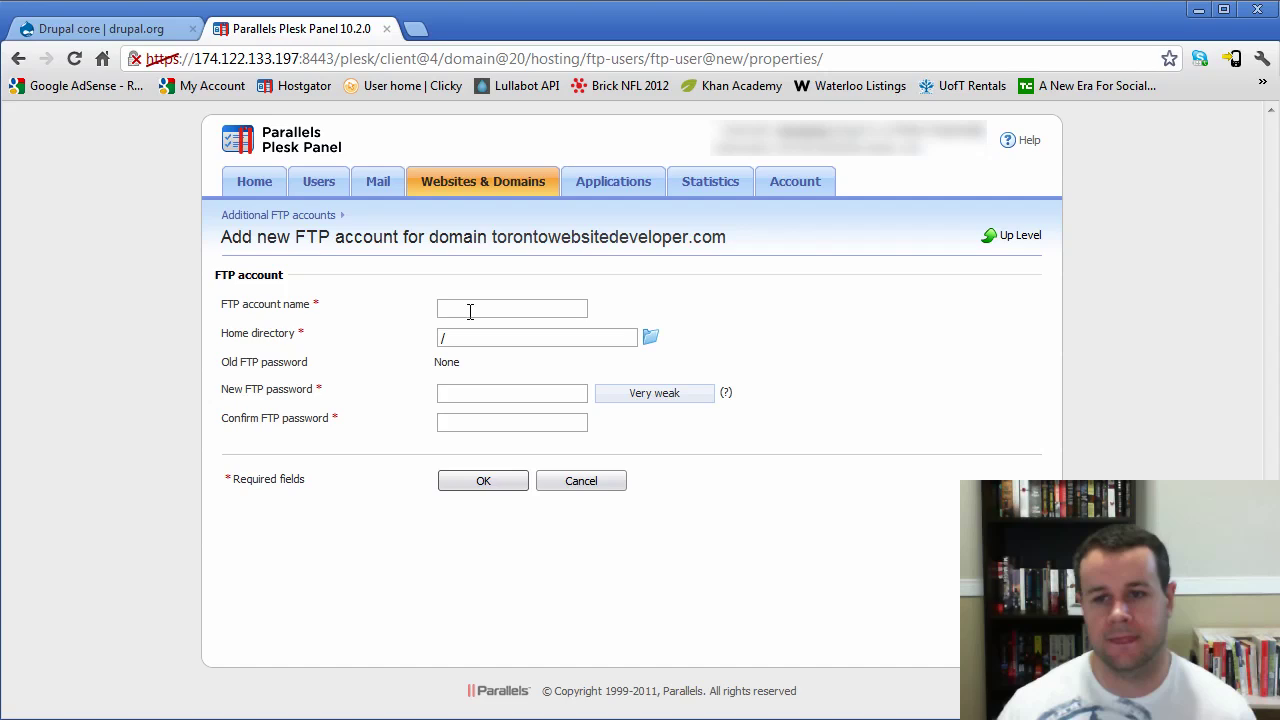
Step: Clear the home directory field and go back to the Additional FTP Accounts list
{"action": "left_click", "coordinate": [468, 310]}
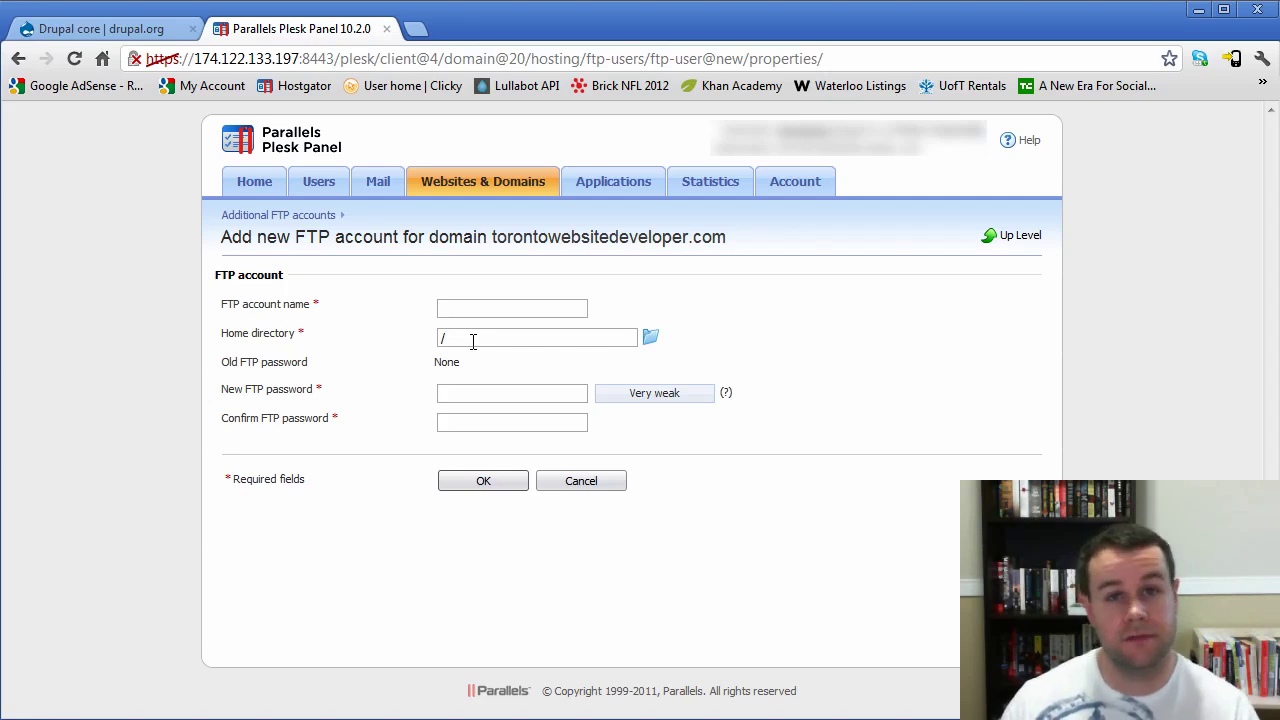
{"action": "left_click", "coordinate": [466, 345]}
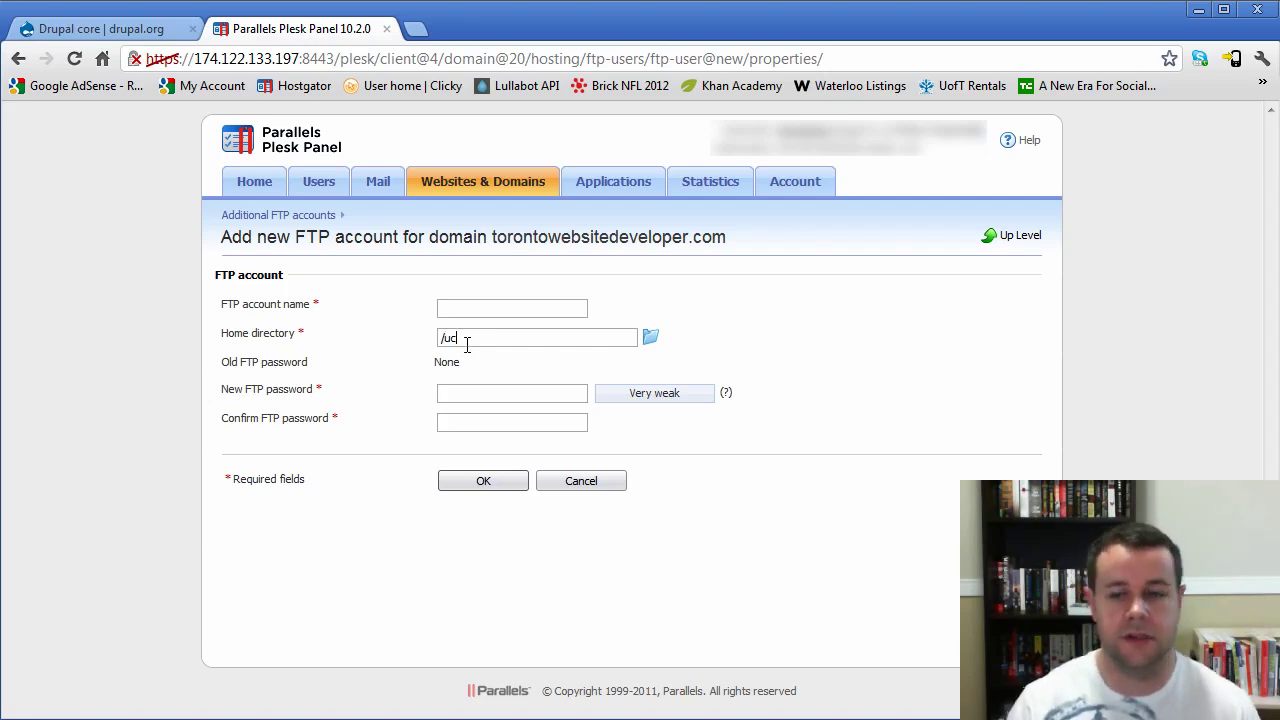
{"action": "left_click_drag", "start_coordinate": [466, 345], "coordinate": [438, 325]}
{"action": "key", "text": "BackSpace"}
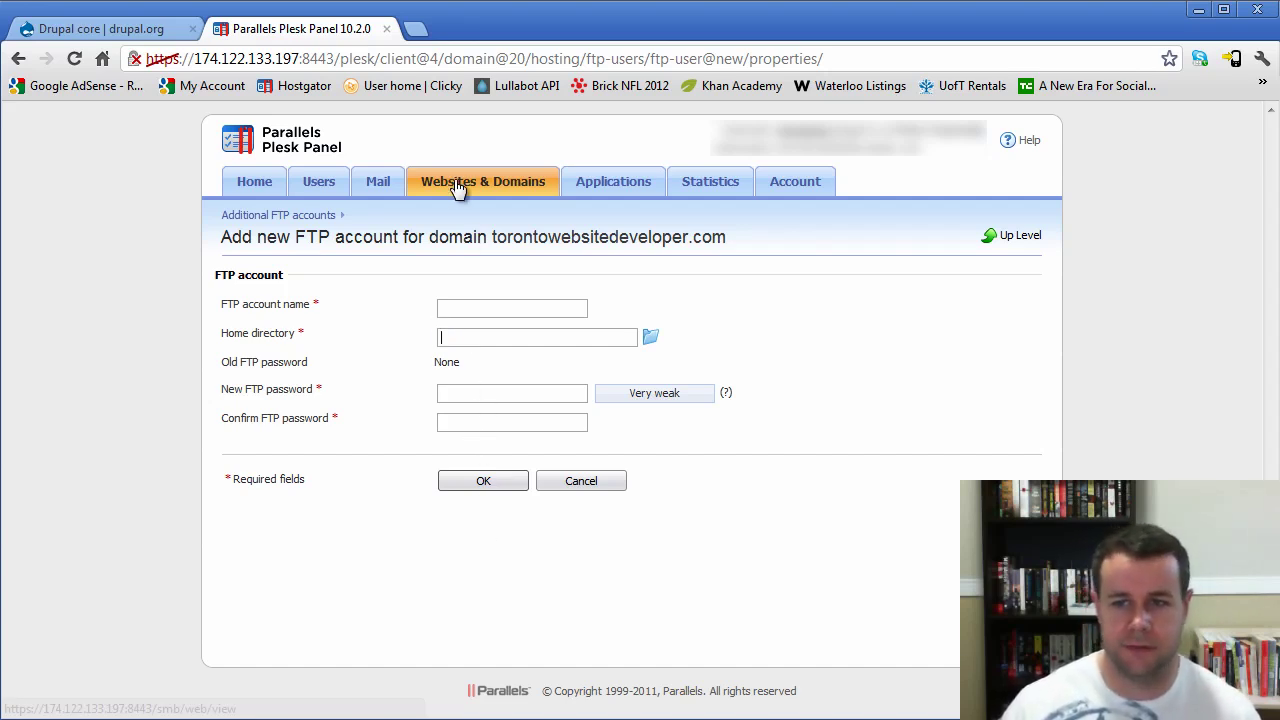
{"action": "left_click", "coordinate": [295, 219]}
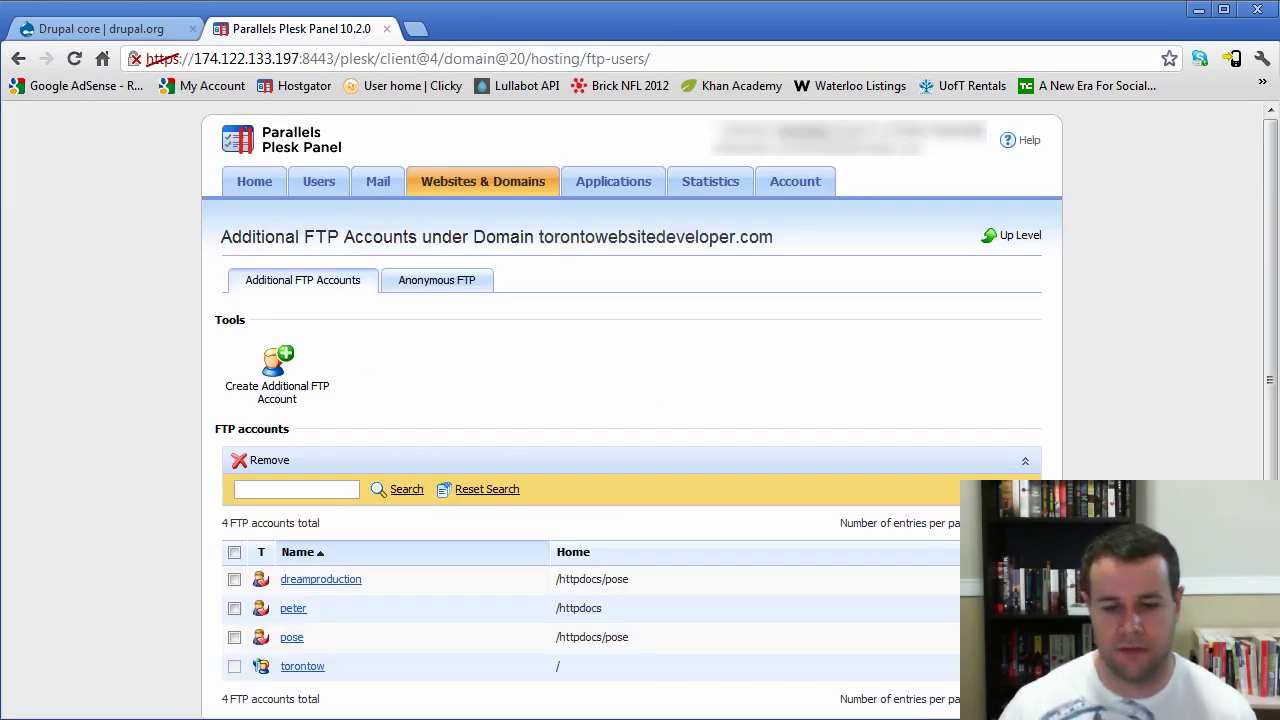
Step: In CuteFTP, connect to Toronto Website Developer, open the uc_tutorial folder, then return to Chrome
{"action": "key", "text": "alt+Tab"}
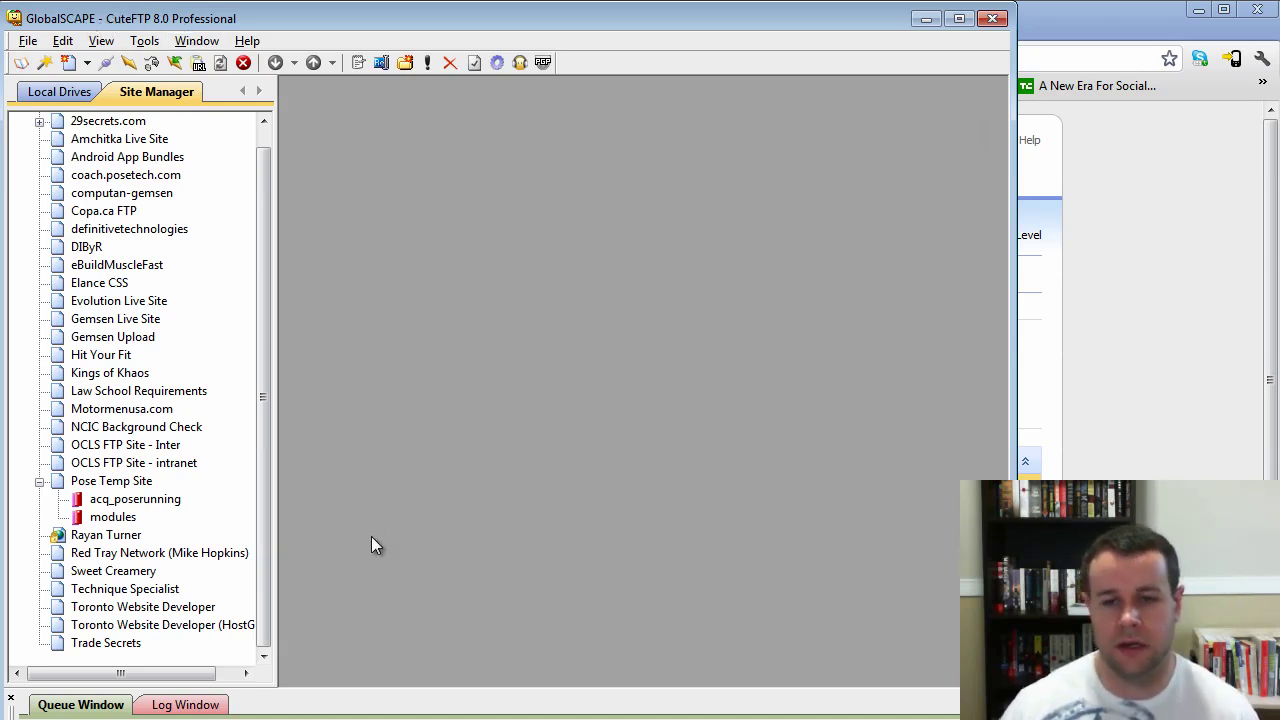
{"action": "double_click", "coordinate": [199, 607]}
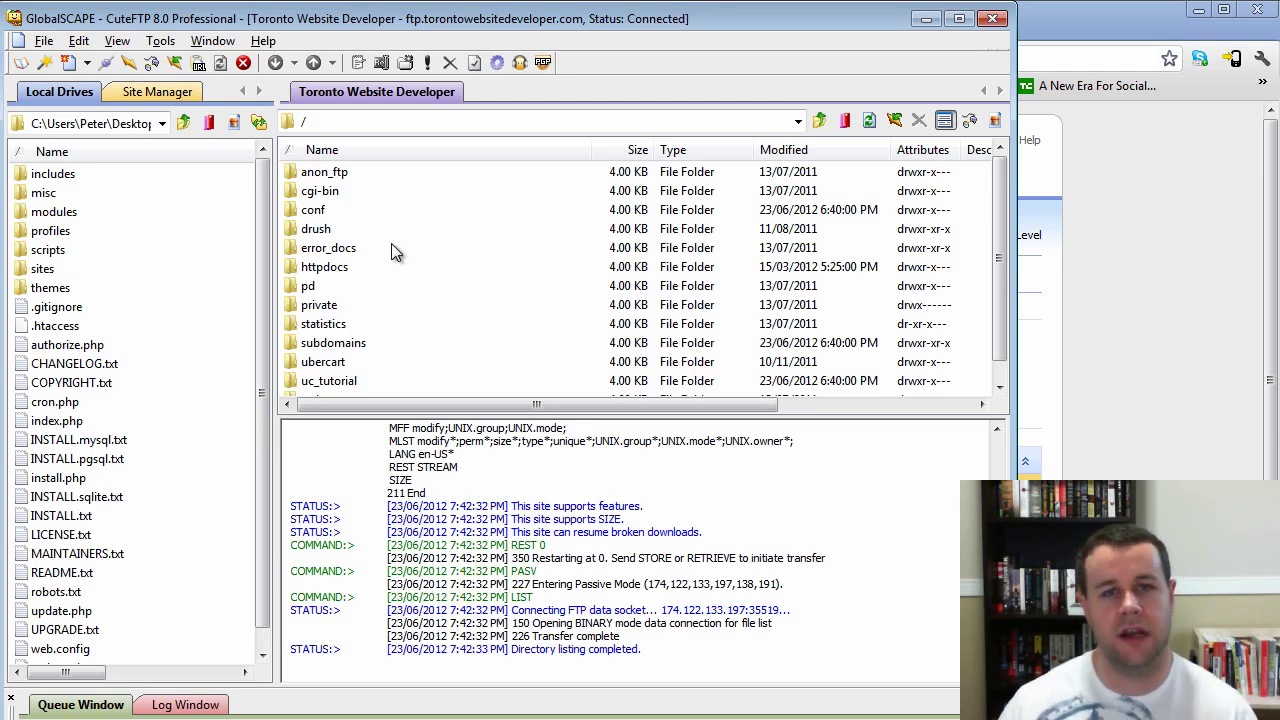
{"action": "left_click", "coordinate": [328, 383]}
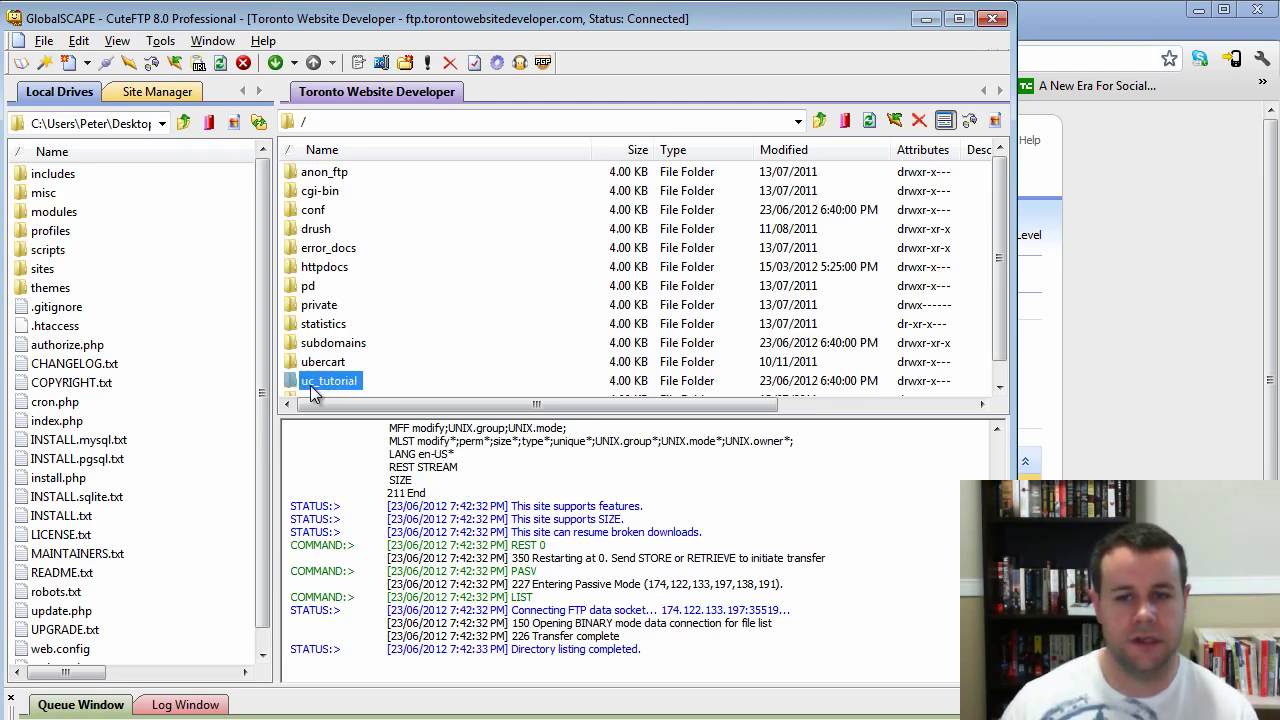
{"action": "double_click", "coordinate": [309, 385]}
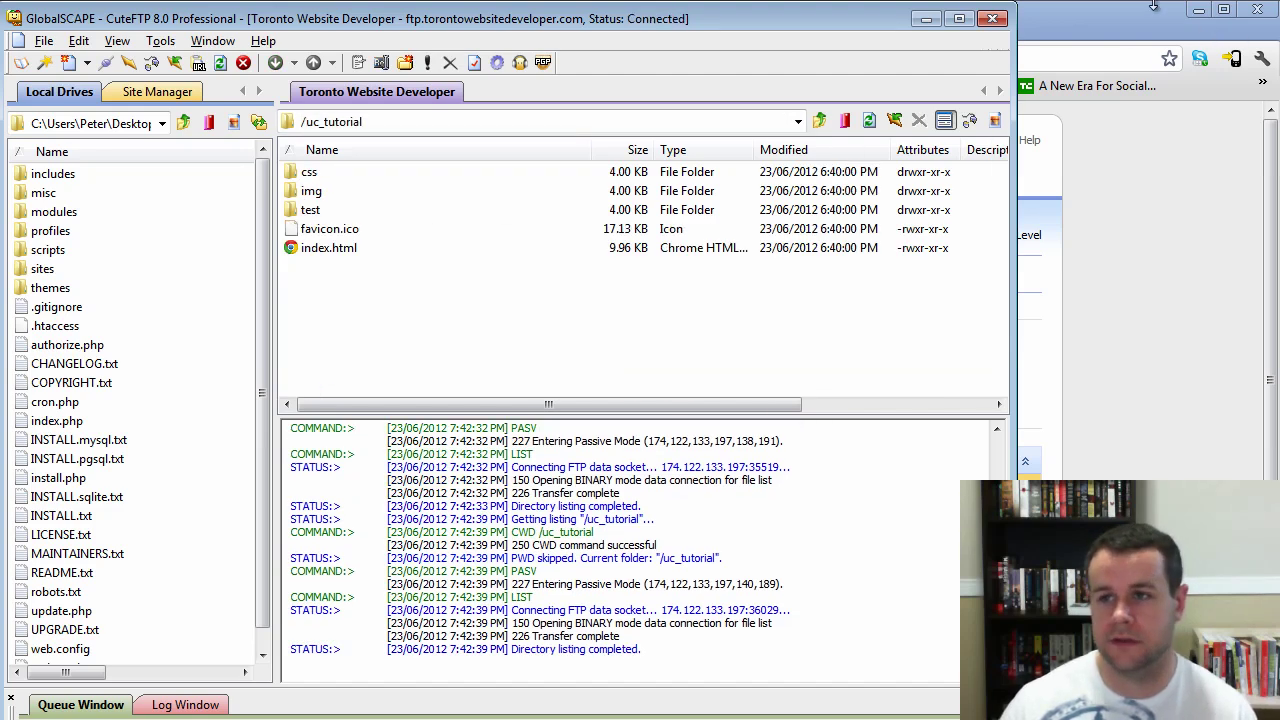
{"action": "left_click", "coordinate": [1098, 42]}
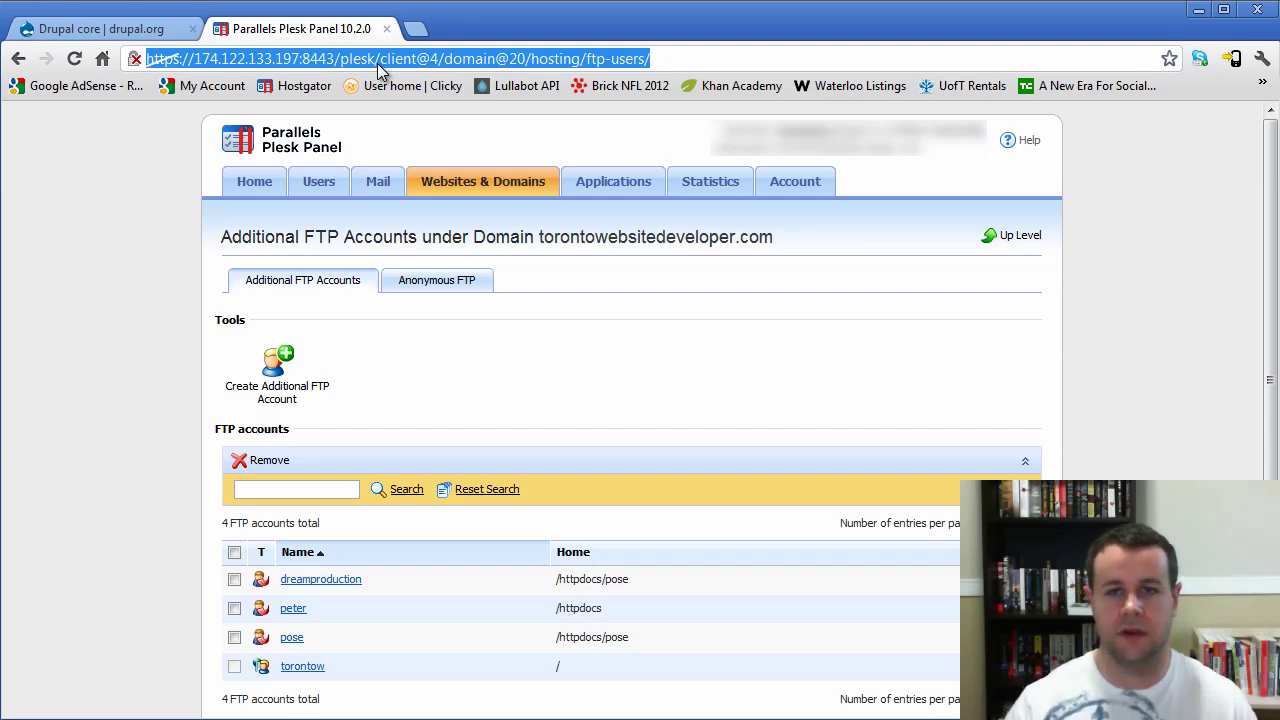
Step: Load uc.torontowebsitedeveloper.com in Chrome, showing the Parallels default page, and close the drupal.org tab
{"action": "type", "text": "www."}
{"action": "key", "text": "BackSpace"}
{"action": "key", "text": "BackSpace"}
{"action": "key", "text": "BackSpace"}
{"action": "key", "text": "BackSpace"}
{"action": "key", "text": "BackSpace"}
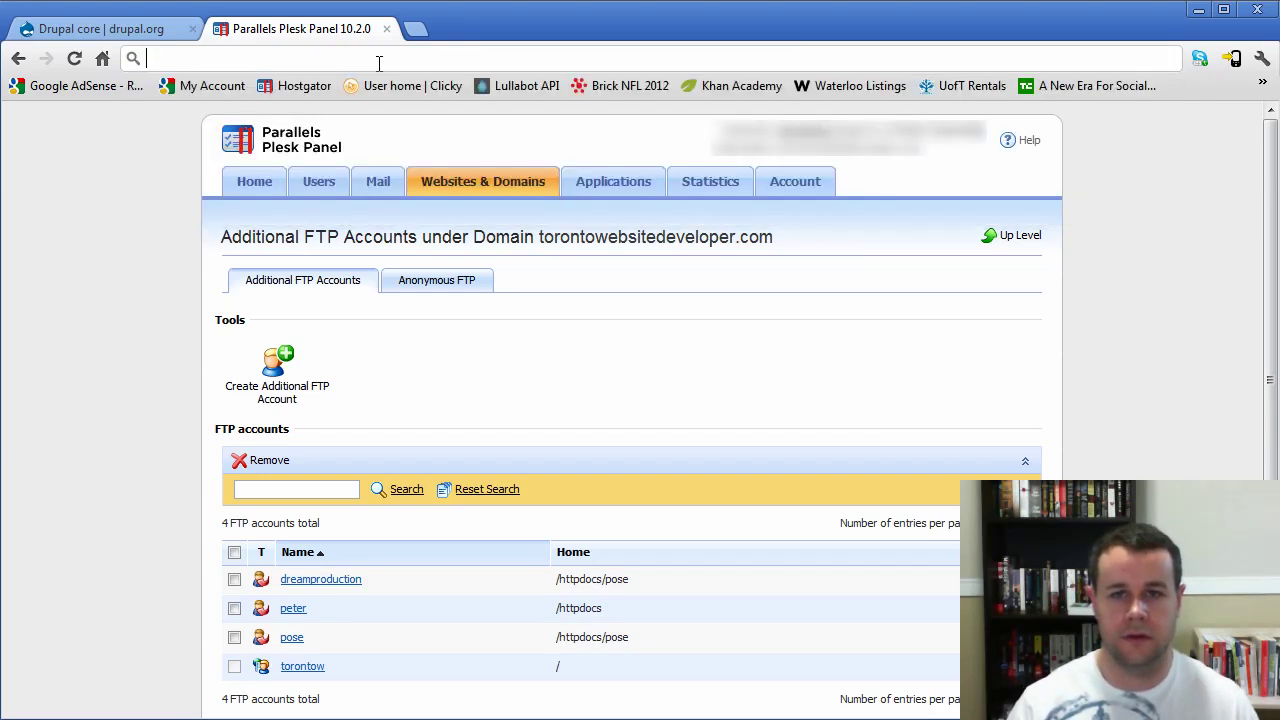
{"action": "type", "text": "uc.torontowebsited"}
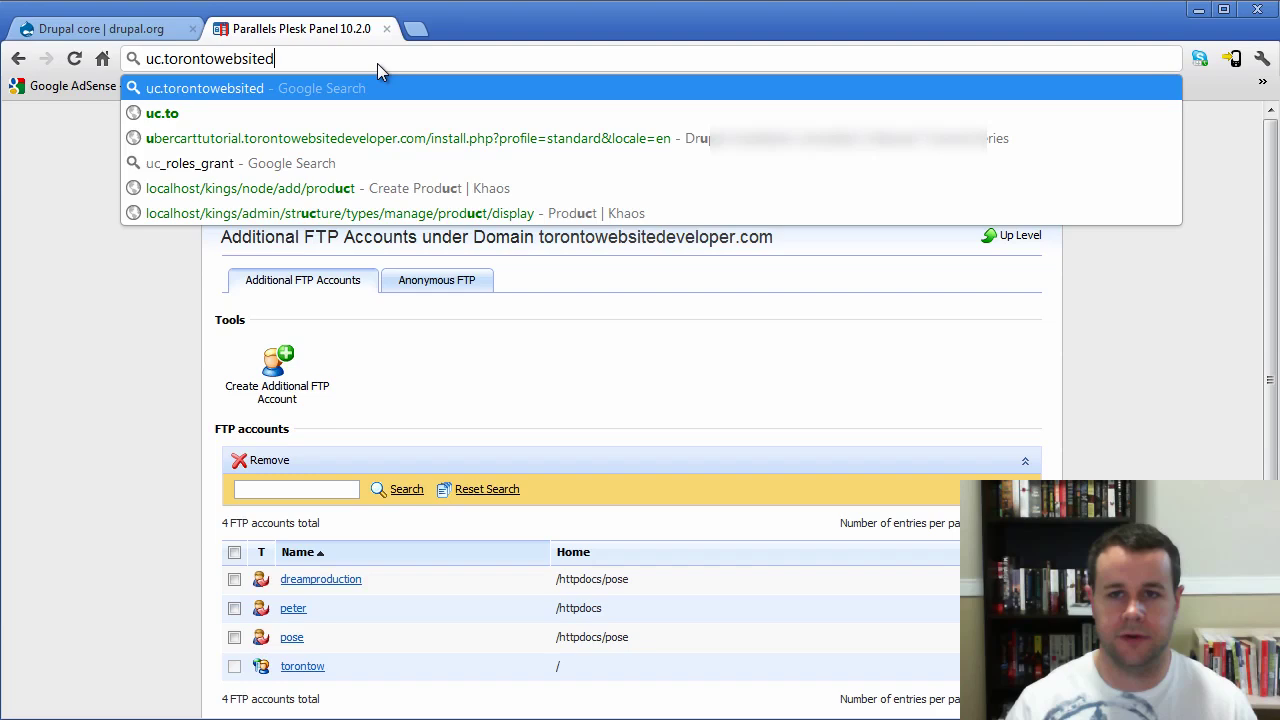
{"action": "type", "text": "eveloper.com"}
{"action": "key", "text": "Return"}
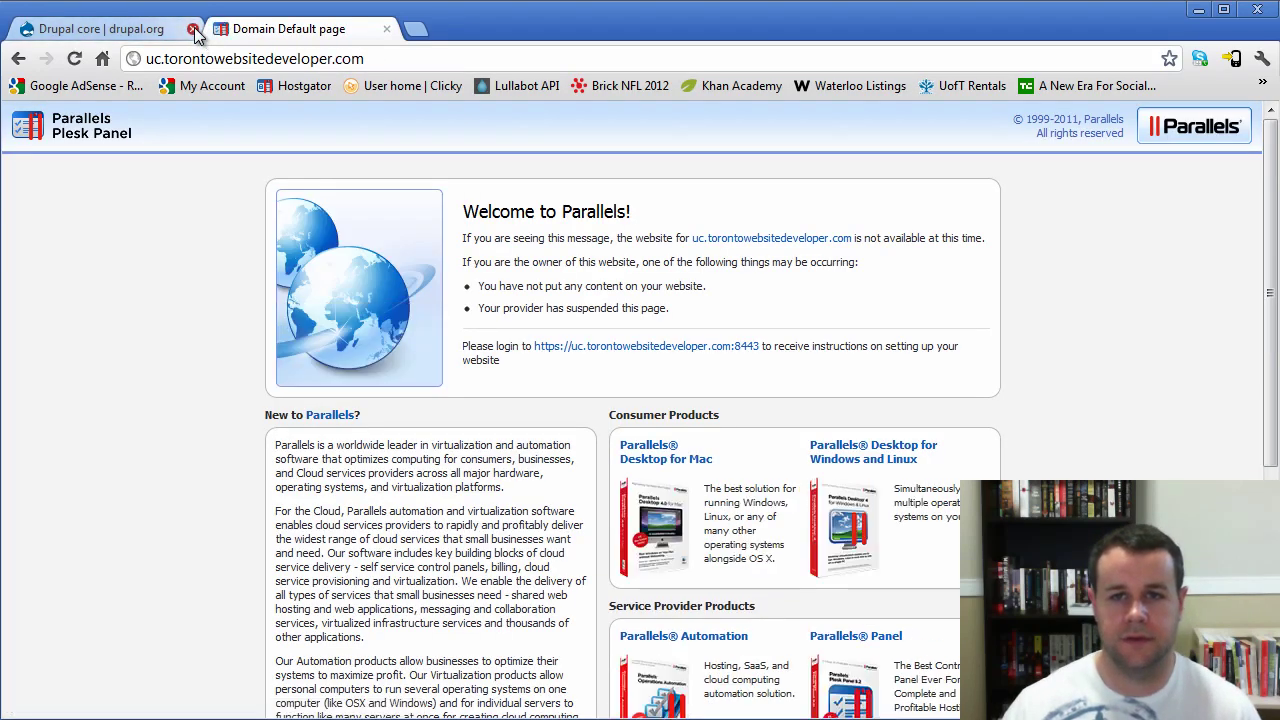
{"action": "left_click", "coordinate": [193, 29]}
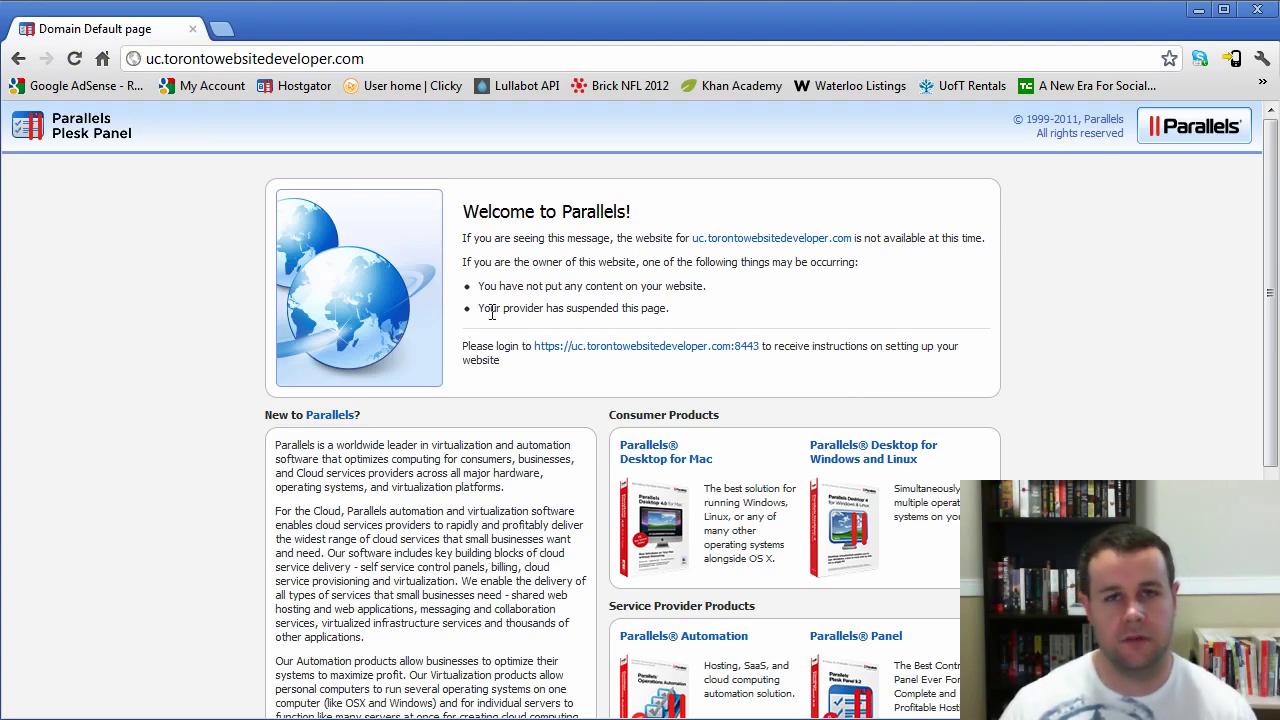
Step: Delete all five items from the server's uc_tutorial folder and reload the subdomain page
{"action": "key", "text": "alt+Tab"}
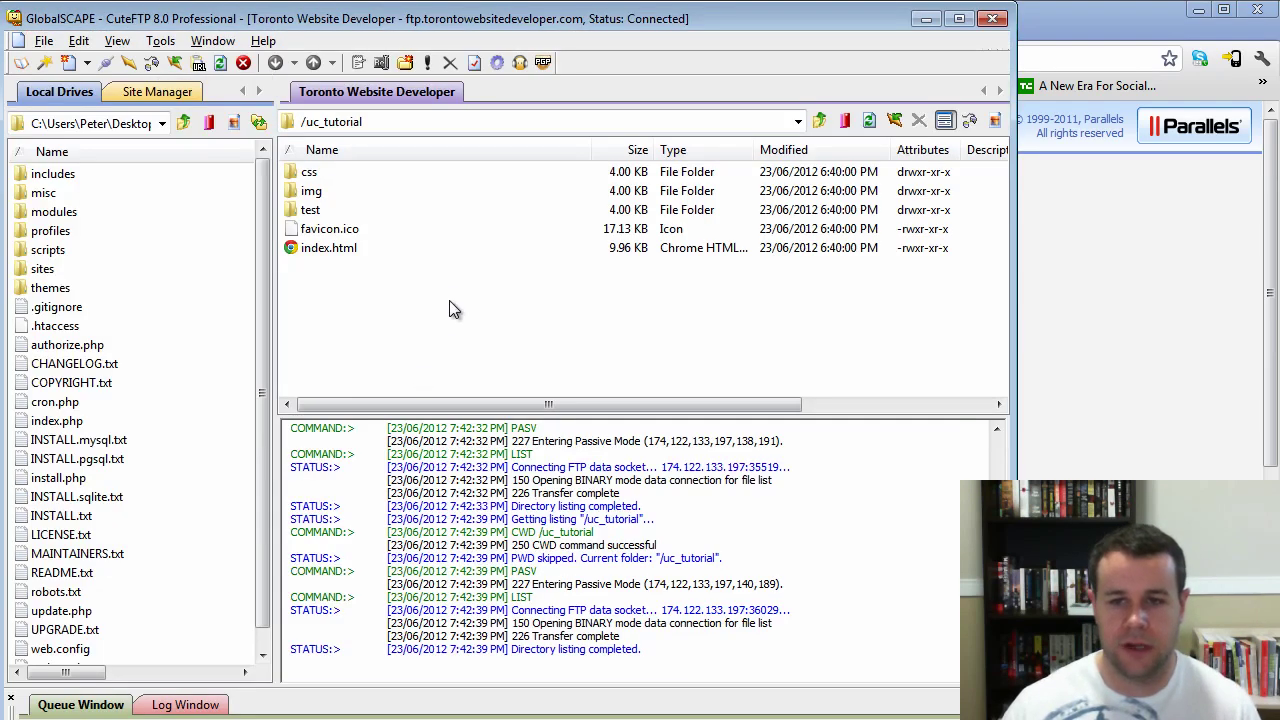
{"action": "left_click_drag", "start_coordinate": [285, 280], "coordinate": [376, 139]}
{"action": "left_click", "coordinate": [450, 63]}
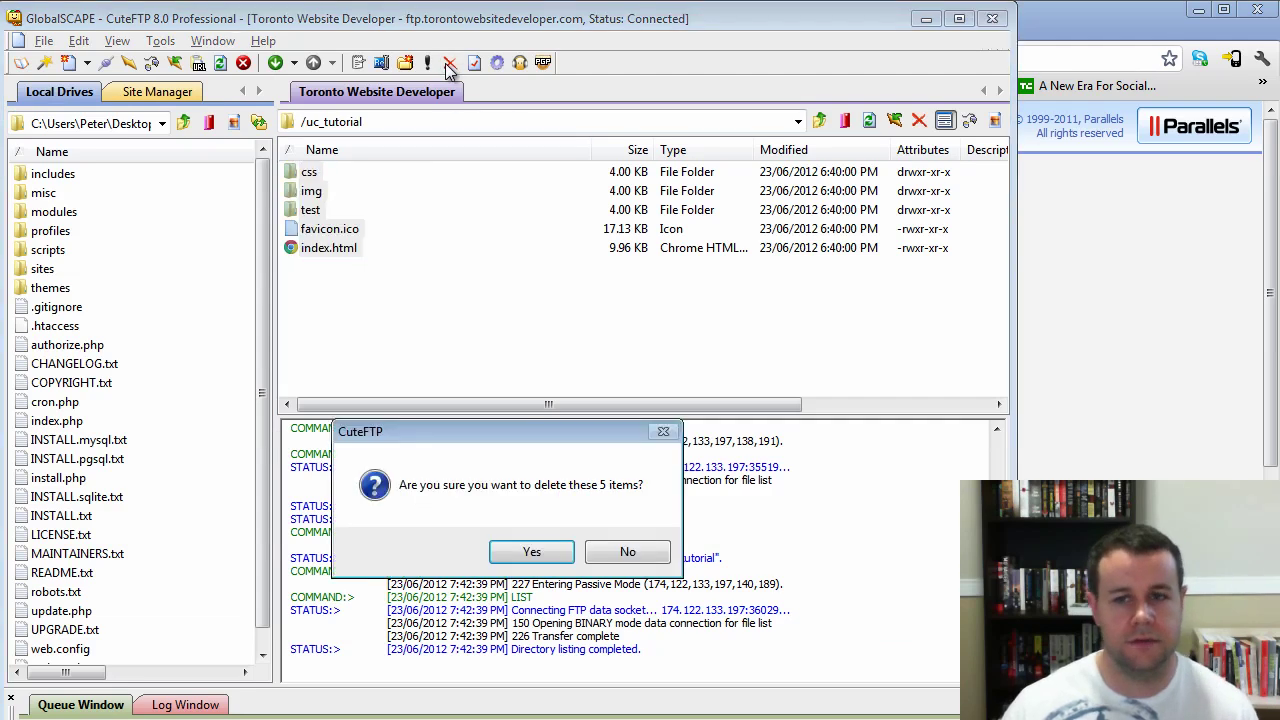
{"action": "left_click", "coordinate": [535, 552]}
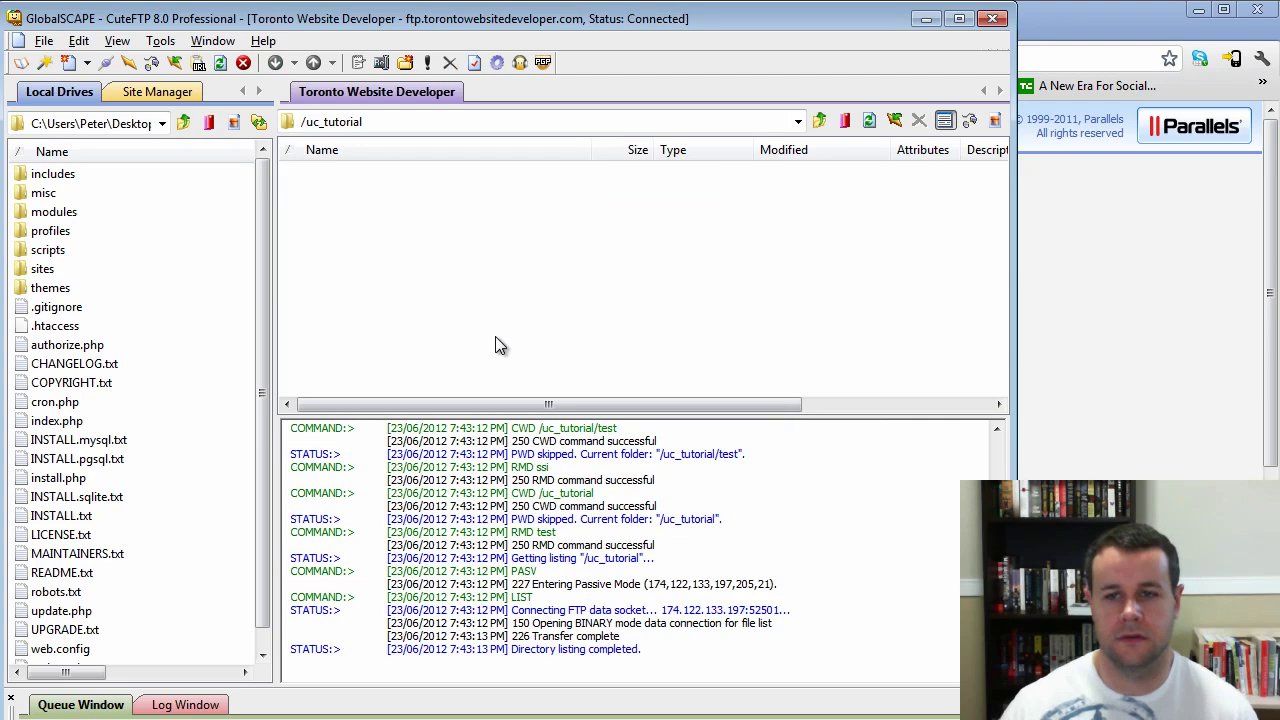
{"action": "left_click", "coordinate": [1083, 309]}
{"action": "key", "text": "F5"}
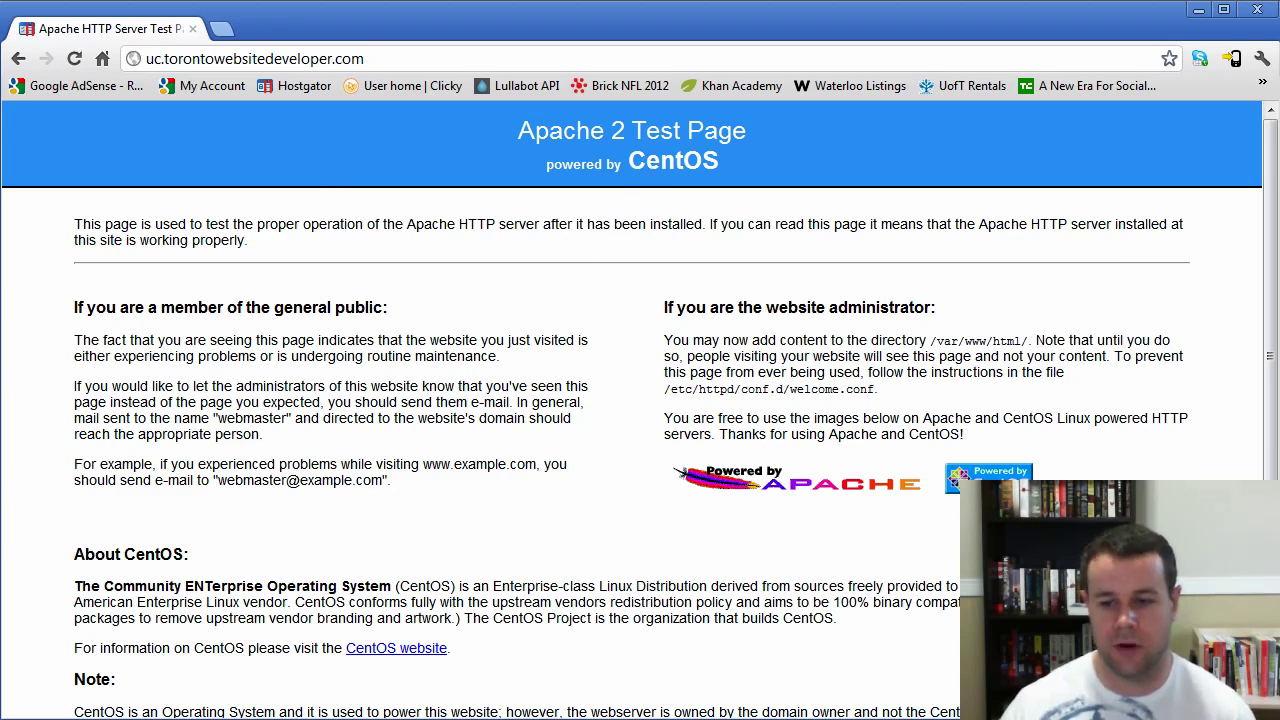
Step: Upload everything in Desktop > drupal-7.14 > drupal-7.14 to the remote uc_tutorial folder
{"action": "key", "text": "alt+Tab"}
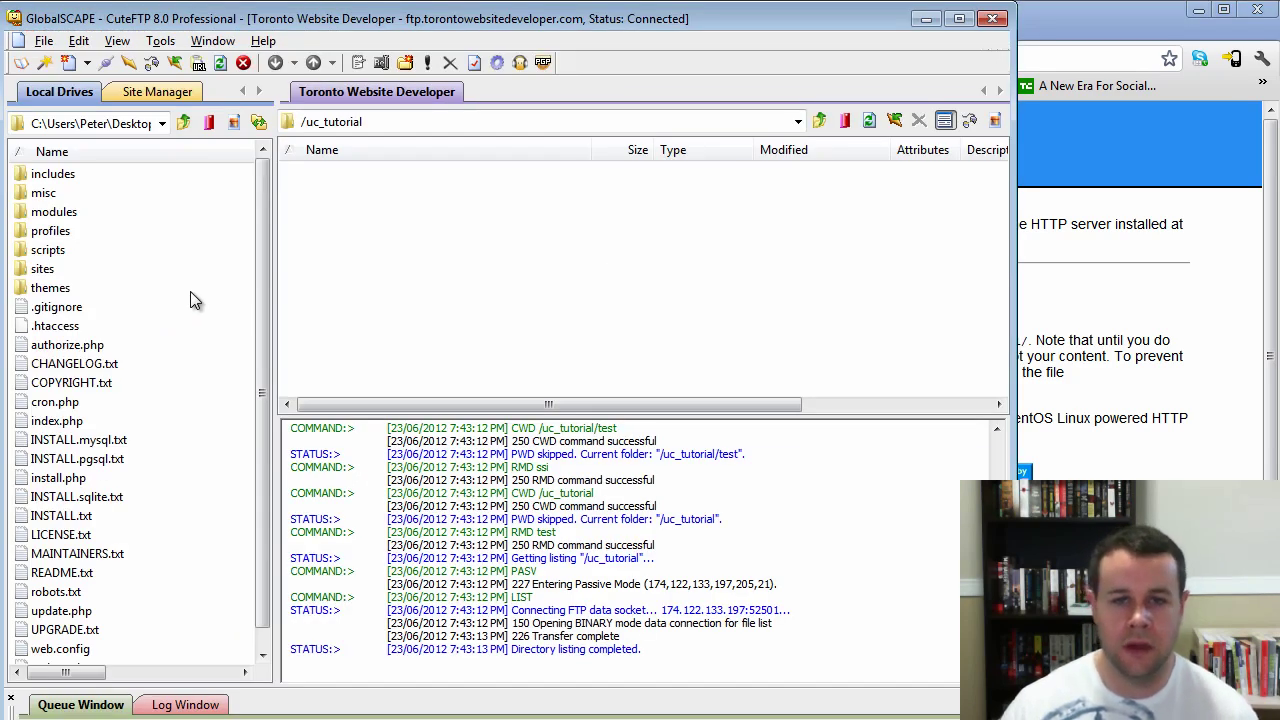
{"action": "left_click", "coordinate": [160, 123]}
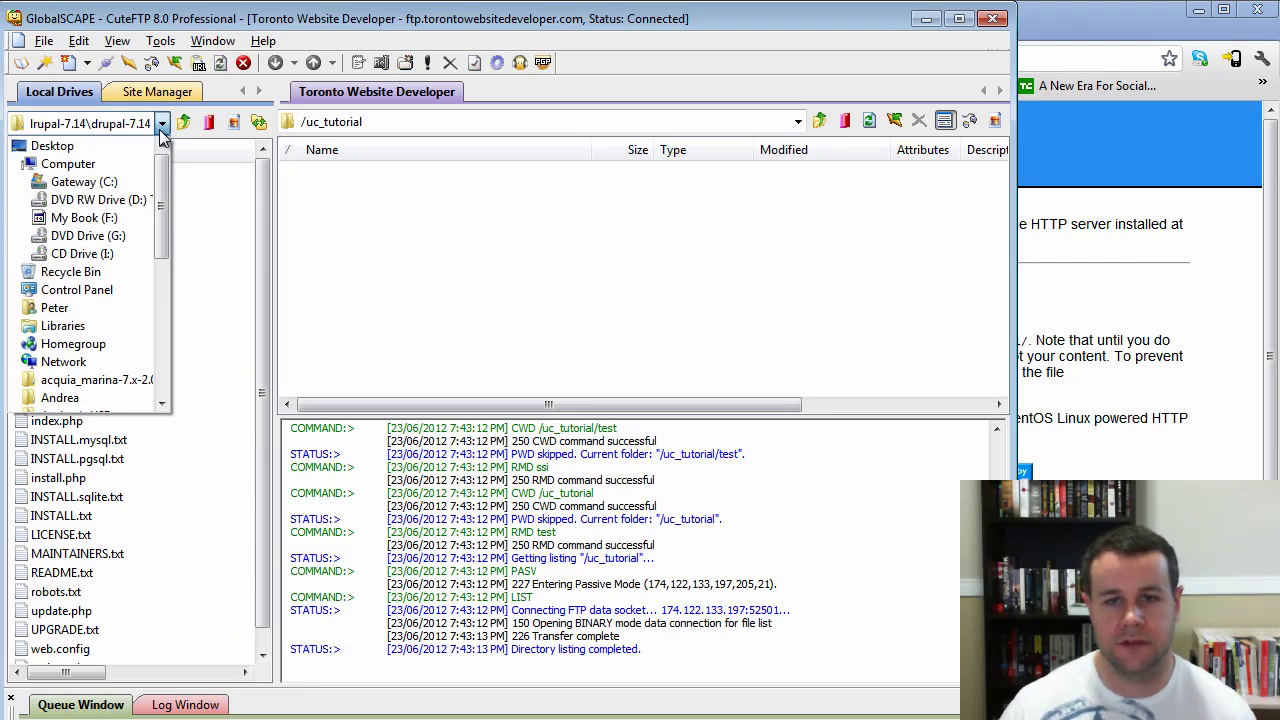
{"action": "left_click", "coordinate": [158, 124]}
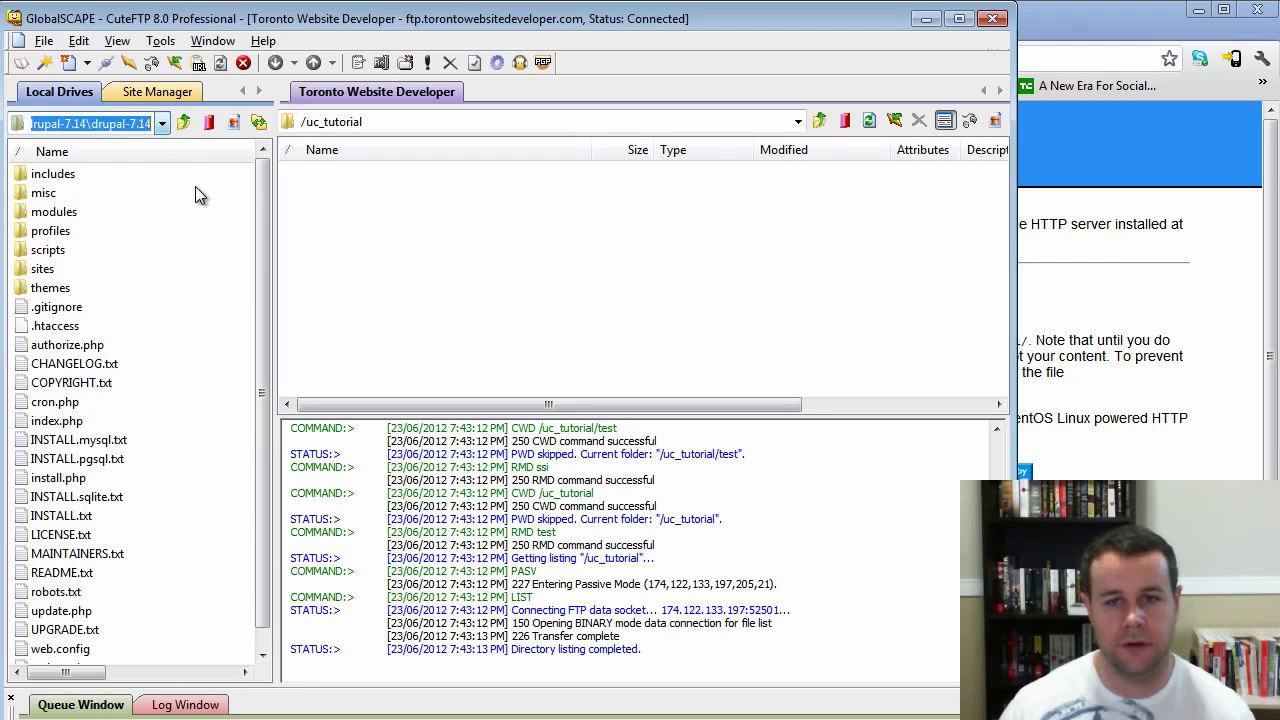
{"action": "left_click", "coordinate": [161, 123]}
{"action": "left_click", "coordinate": [80, 146]}
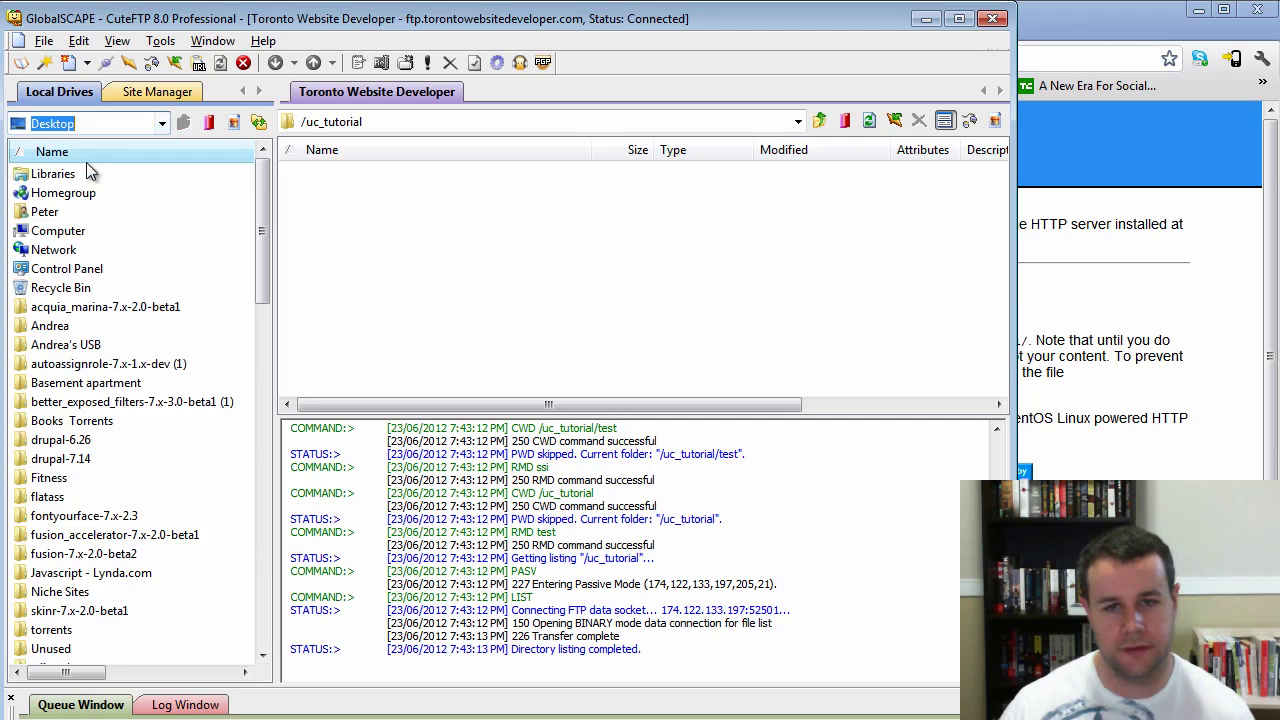
{"action": "double_click", "coordinate": [79, 458]}
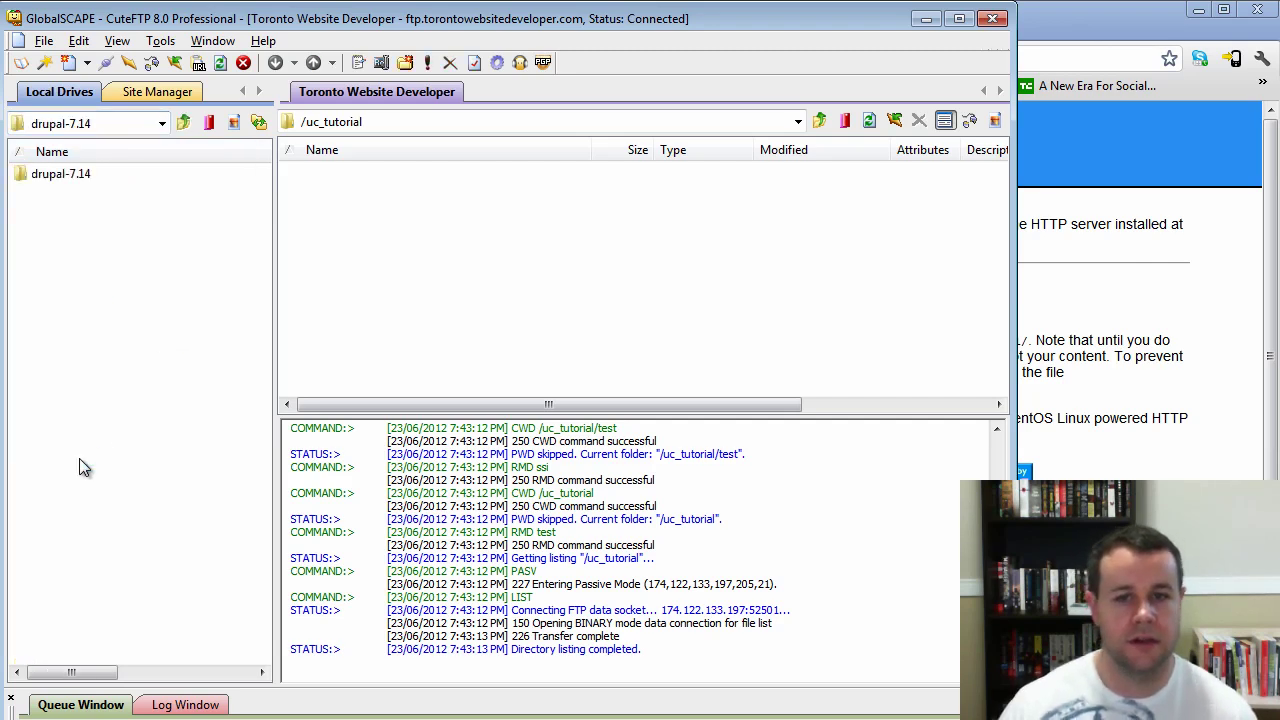
{"action": "double_click", "coordinate": [65, 175]}
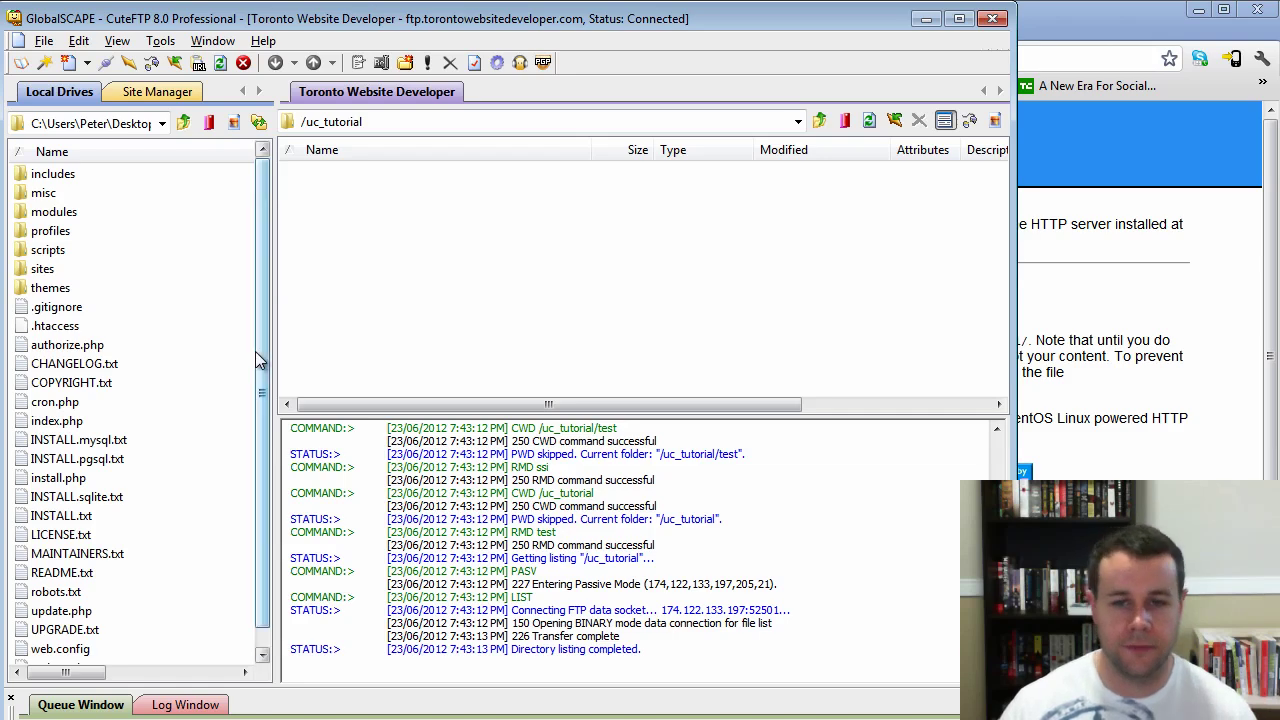
{"action": "key", "text": "ctrl+a"}
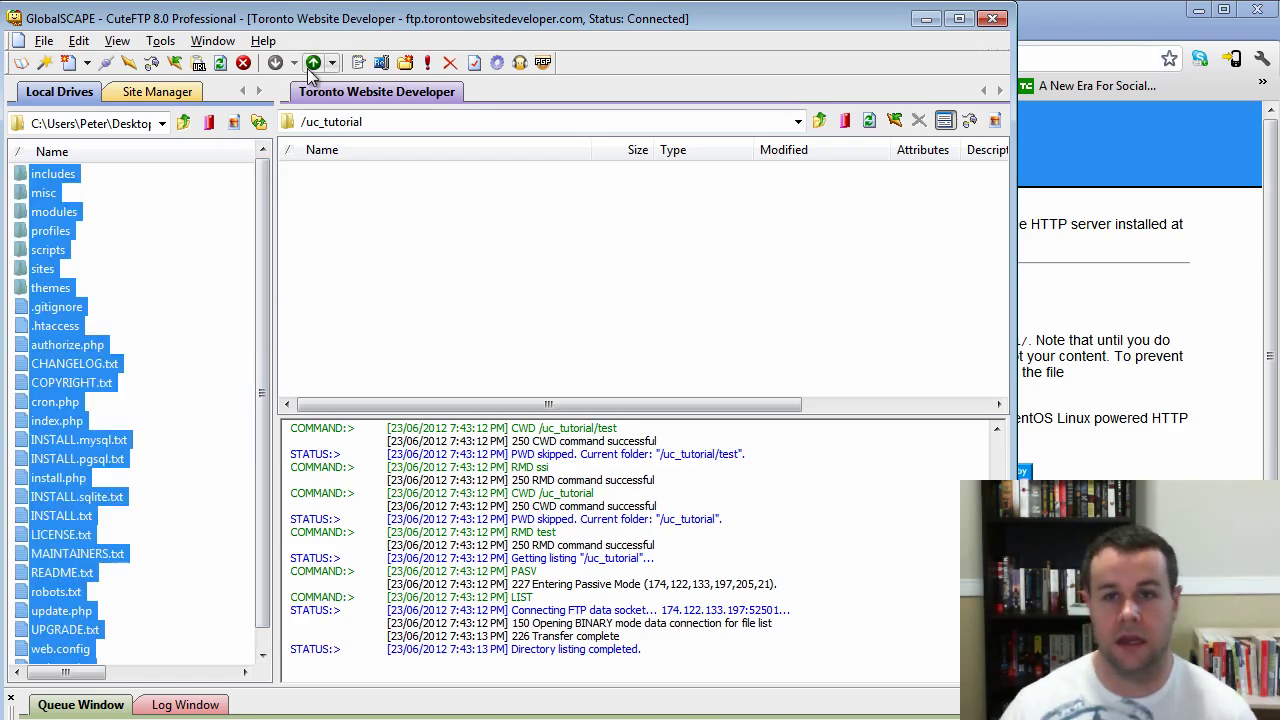
{"action": "left_click", "coordinate": [313, 62]}
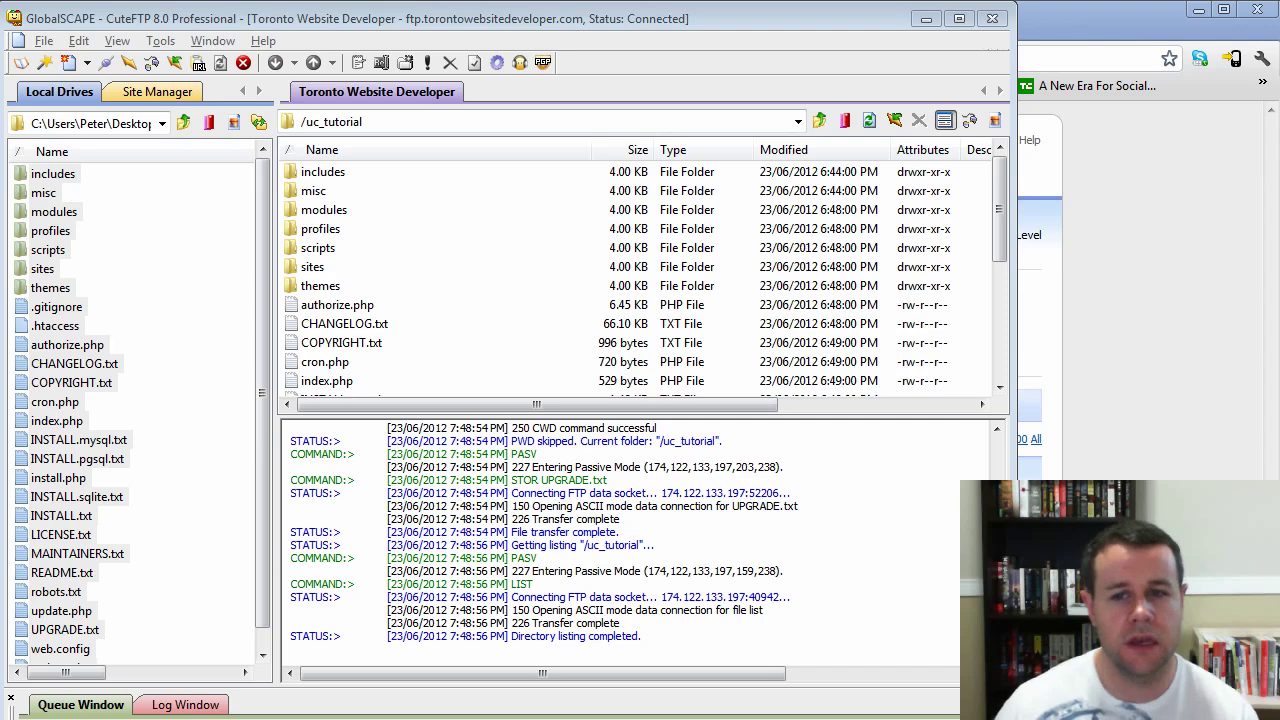
Step: Inspect the uploaded sites folder (all, default, example.sites.php), then minimize CuteFTP
{"action": "double_click", "coordinate": [312, 266]}
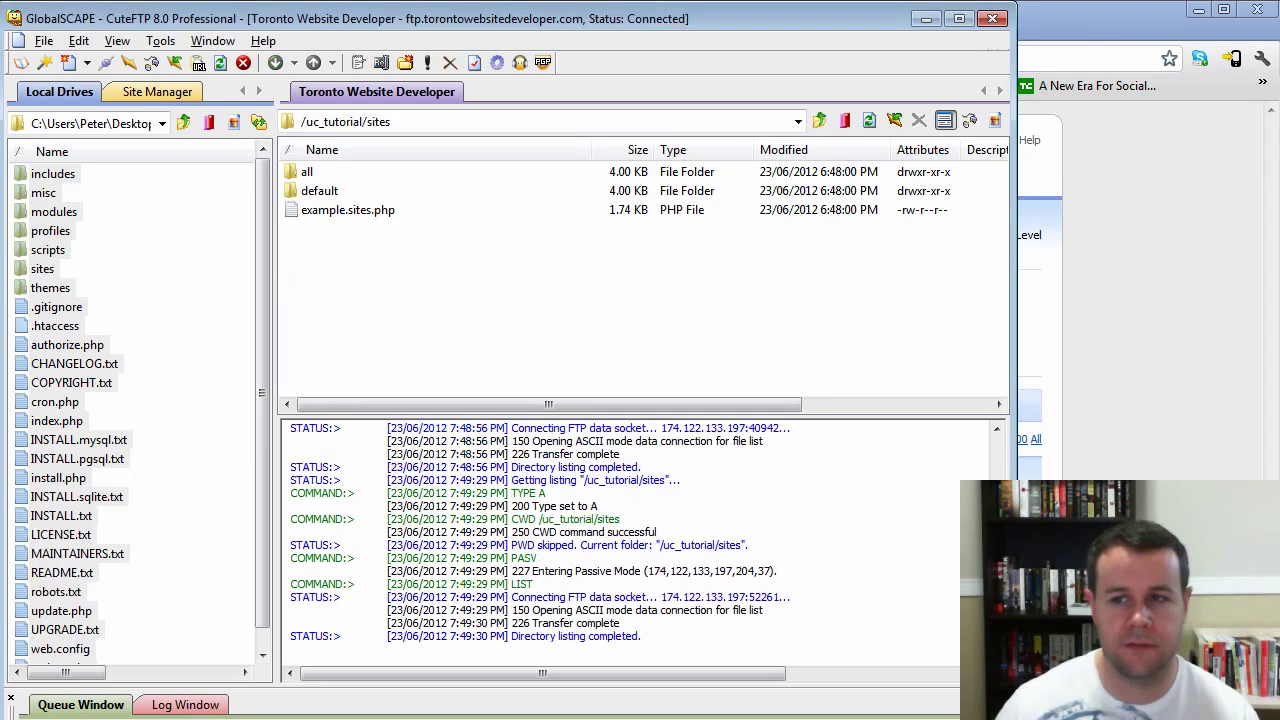
{"action": "left_click", "coordinate": [819, 121]}
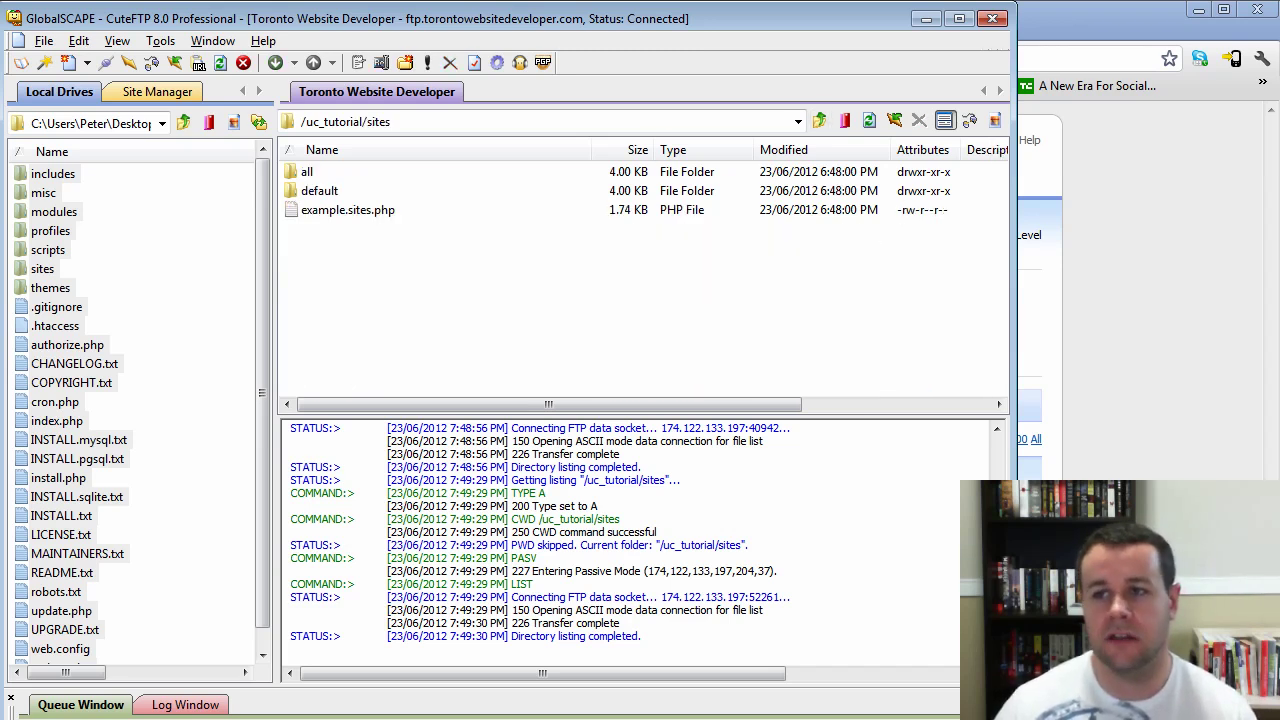
{"action": "left_click", "coordinate": [926, 19]}
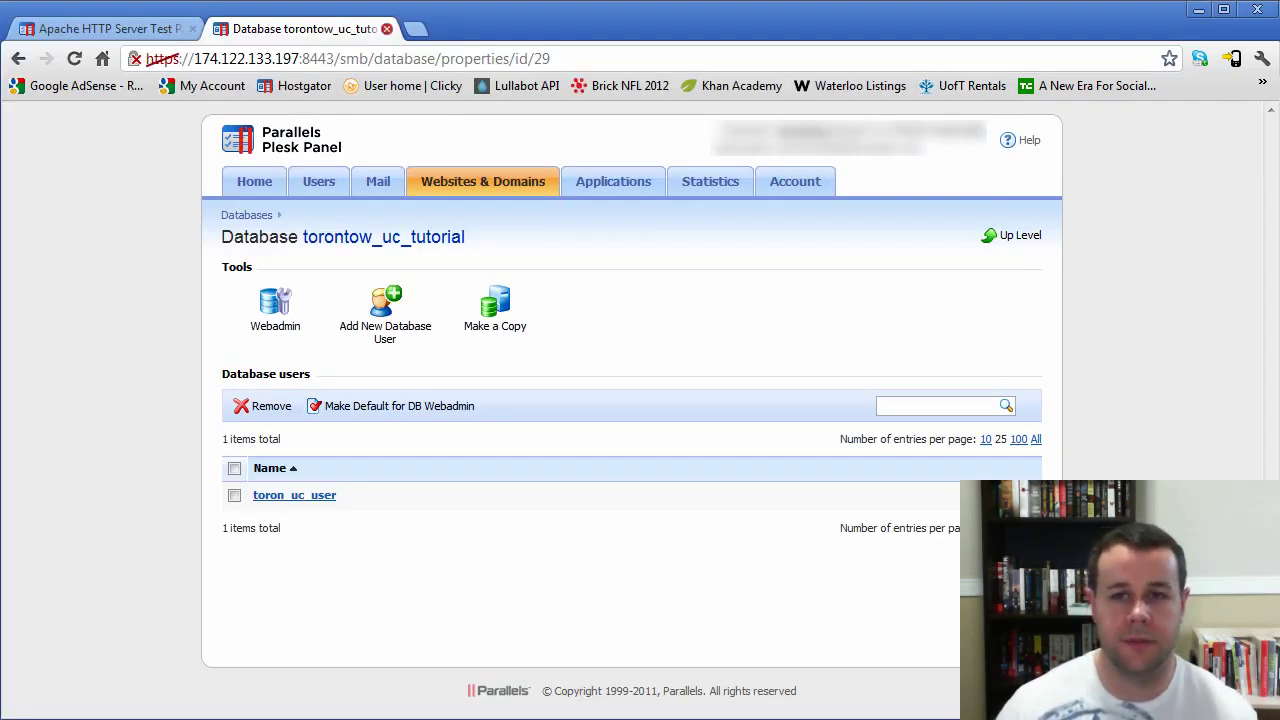
Step: Reload the subdomain to reach the Drupal installer and continue with English (built-in)
{"action": "left_click", "coordinate": [386, 28]}
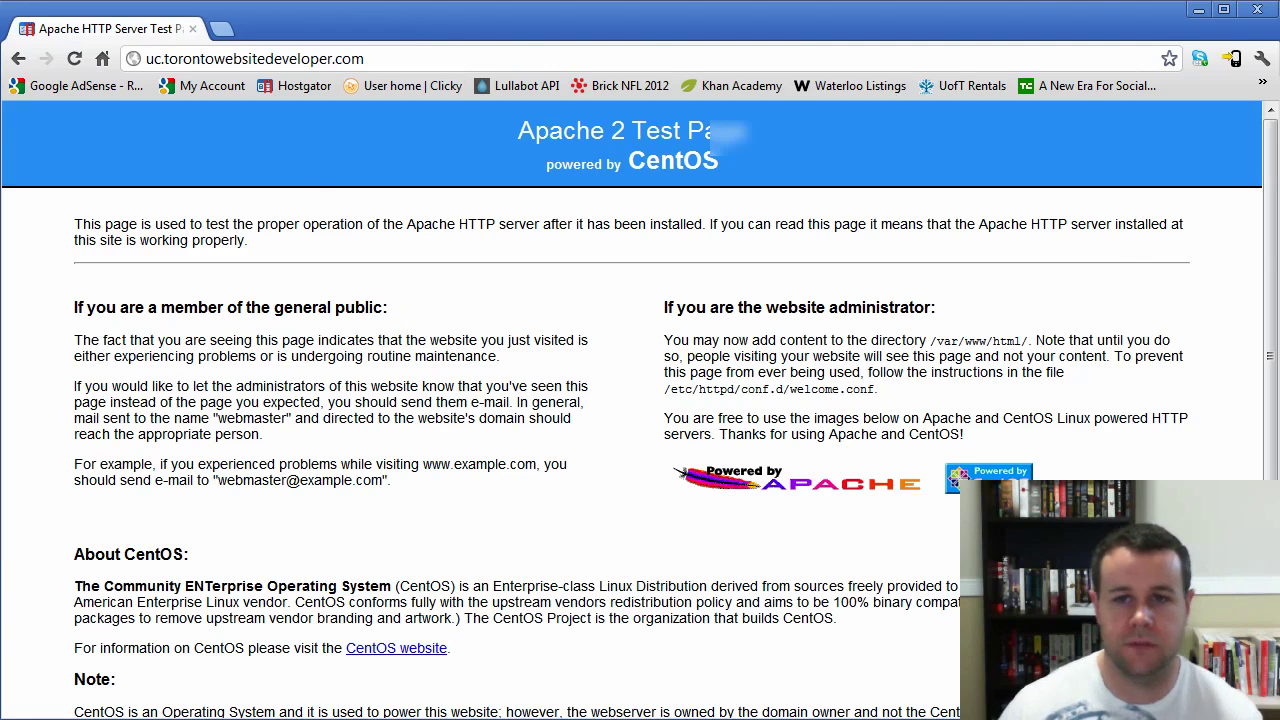
{"action": "key", "text": "ctrl+l"}
{"action": "key", "text": "Return"}
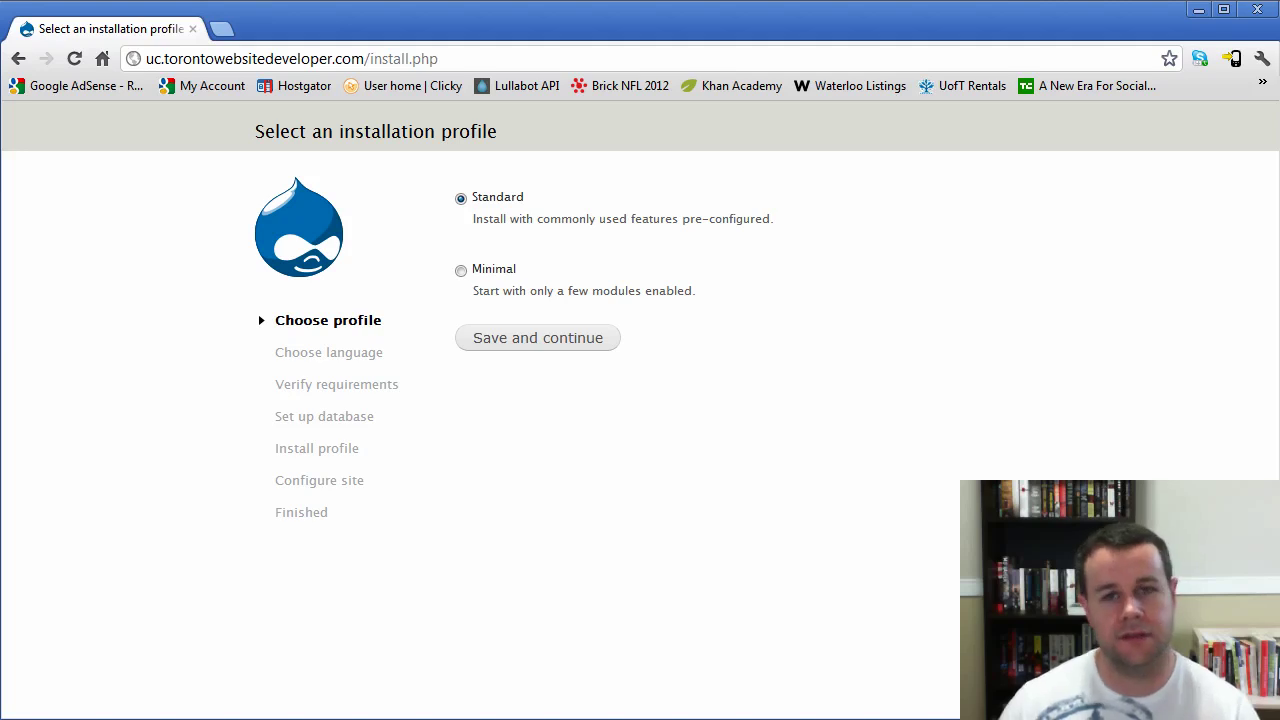
{"action": "key", "text": "F5"}
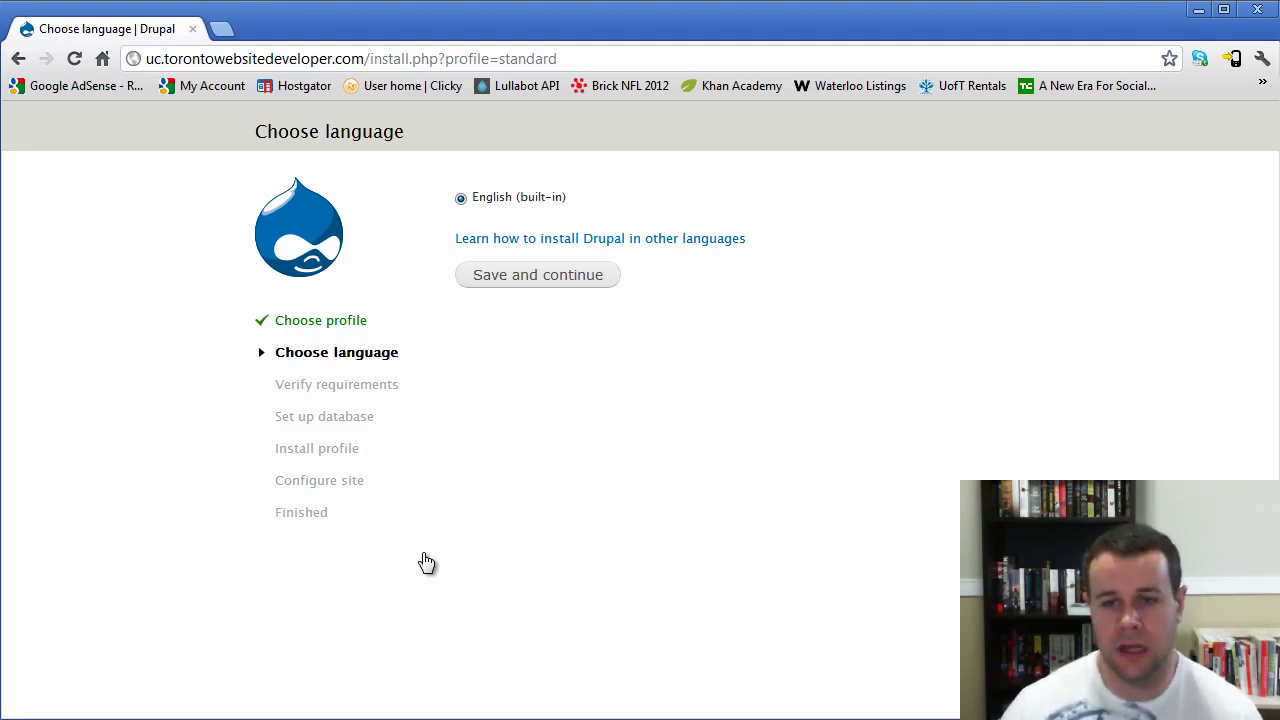
{"action": "key", "text": "Return"}
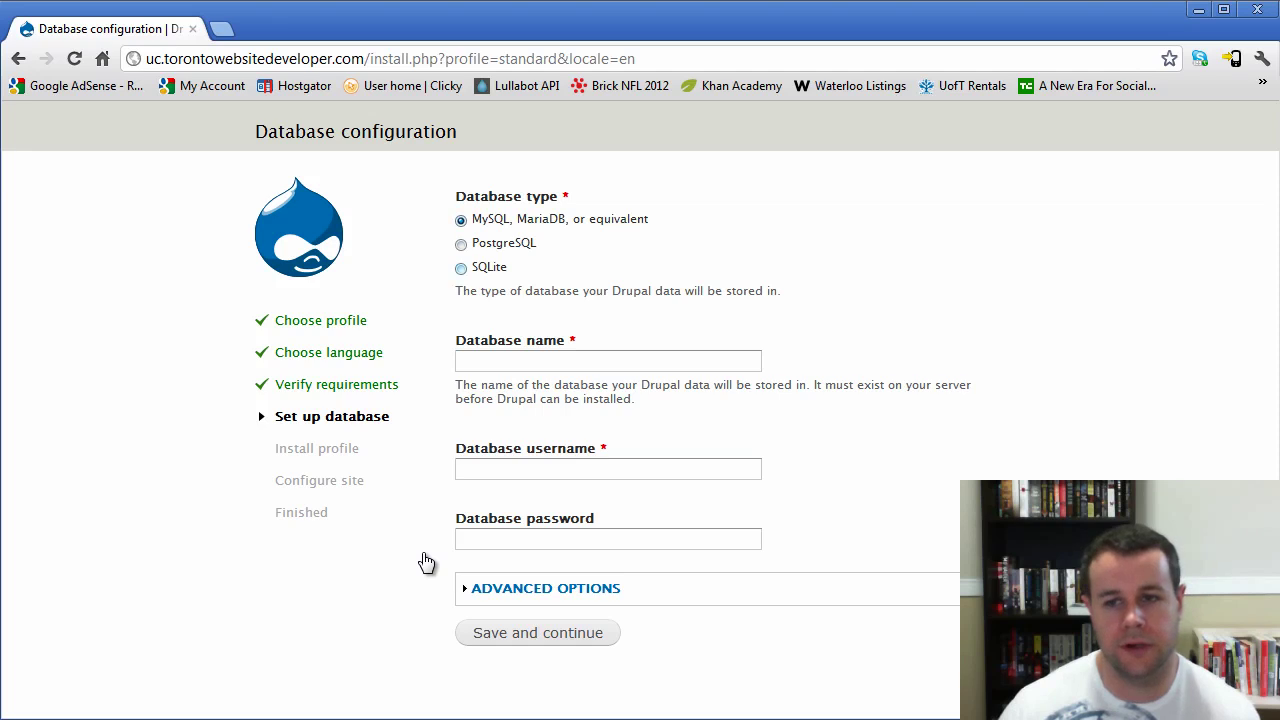
Step: Enter torontow_uc_tutorial as the database name
{"action": "key", "text": "Tab"}
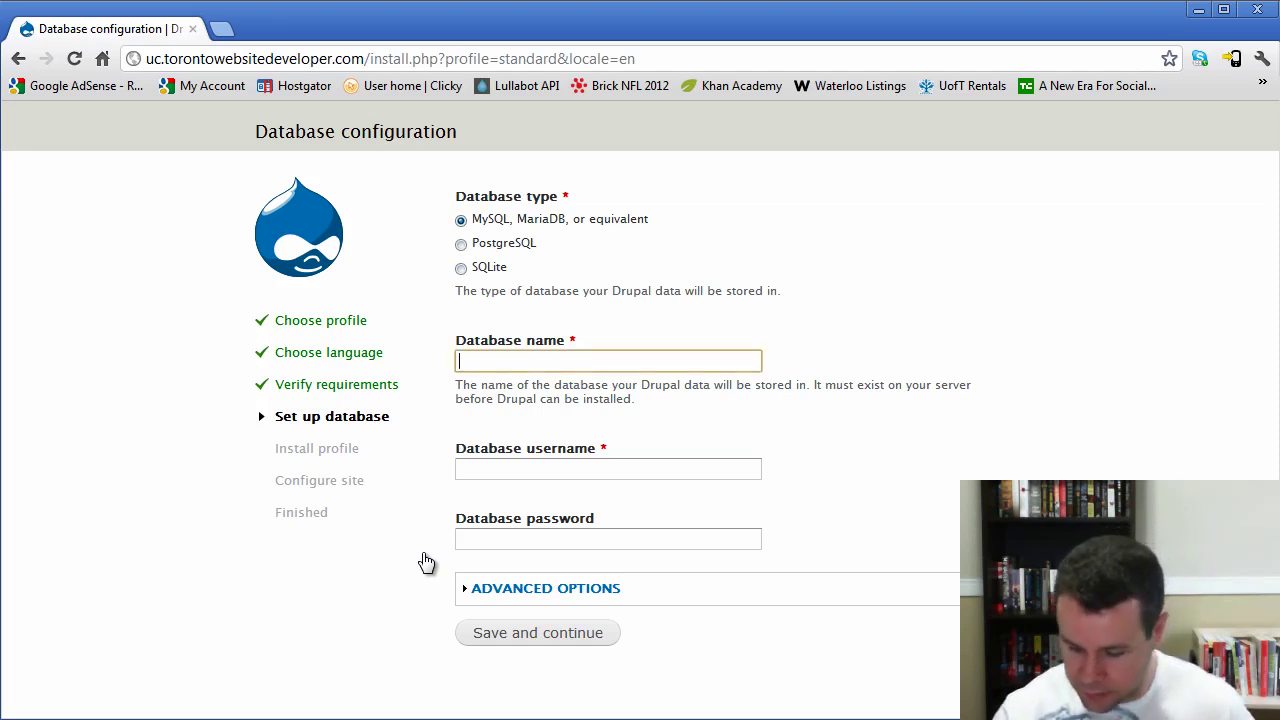
{"action": "type", "text": "toron"}
{"action": "key", "text": "BackSpace"}
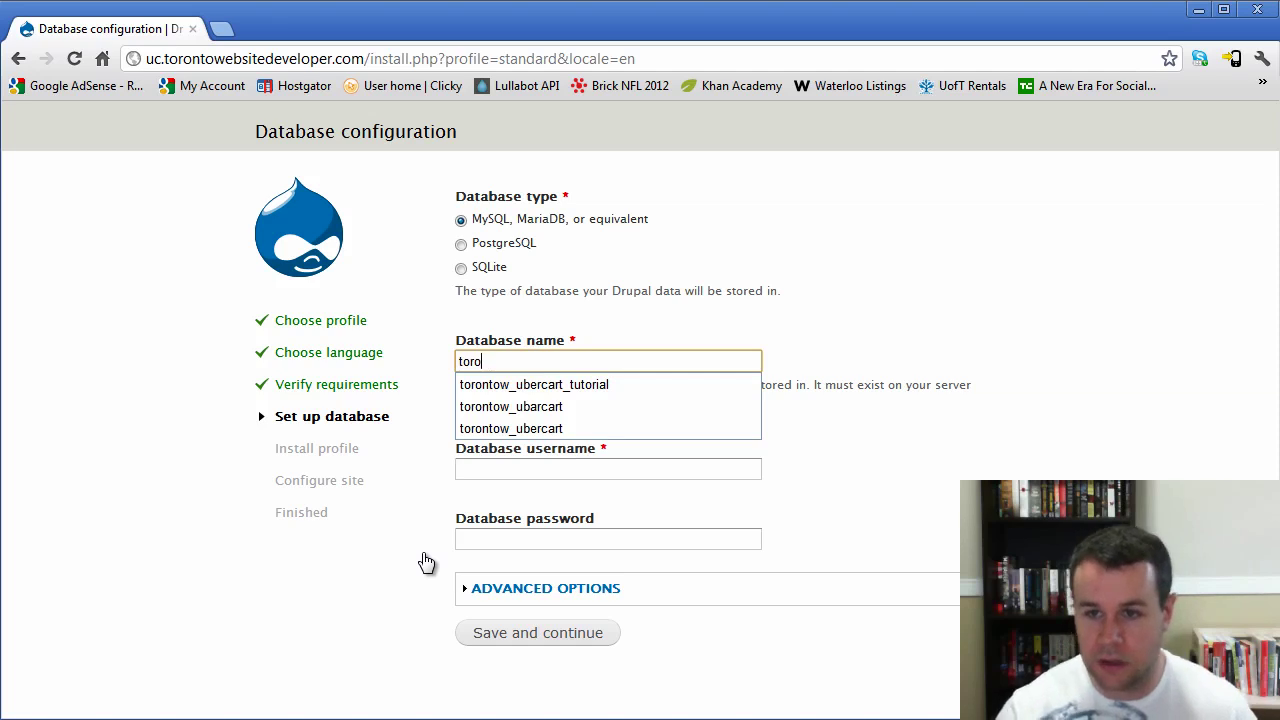
{"action": "key", "text": "Down"}
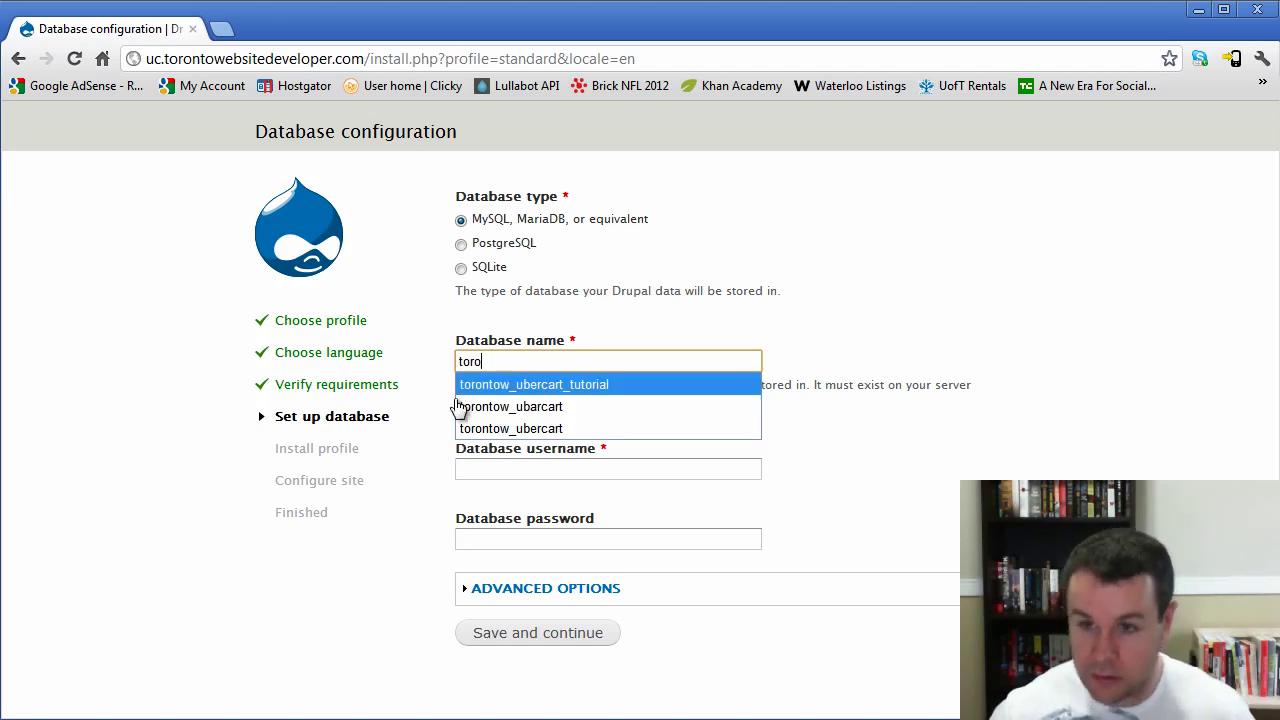
{"action": "key", "text": "Tab"}
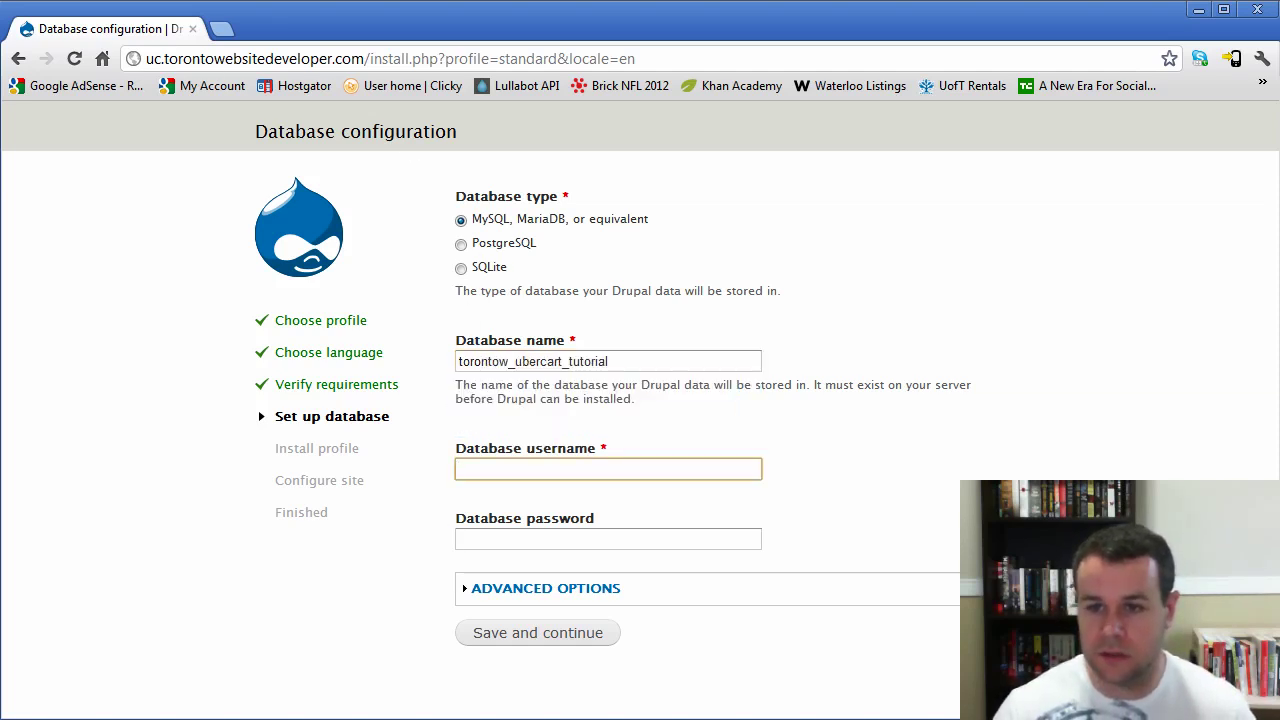
{"action": "left_click", "coordinate": [561, 361]}
{"action": "key", "text": "BackSpace"}
{"action": "key", "text": "BackSpace"}
{"action": "key", "text": "BackSpace"}
{"action": "key", "text": "BackSpace"}
{"action": "key", "text": "BackSpace"}
{"action": "key", "text": "BackSpace"}
{"action": "key", "text": "BackSpace"}
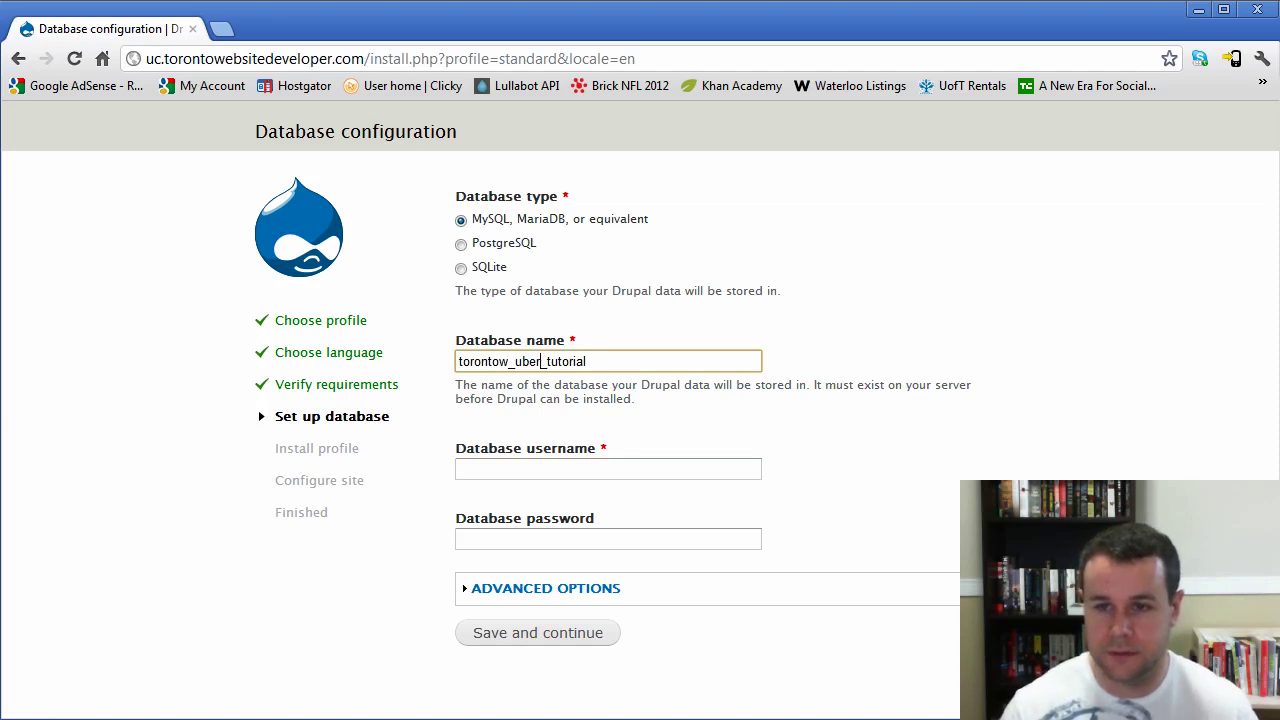
{"action": "type", "text": "c"}
{"action": "key", "text": "Tab"}
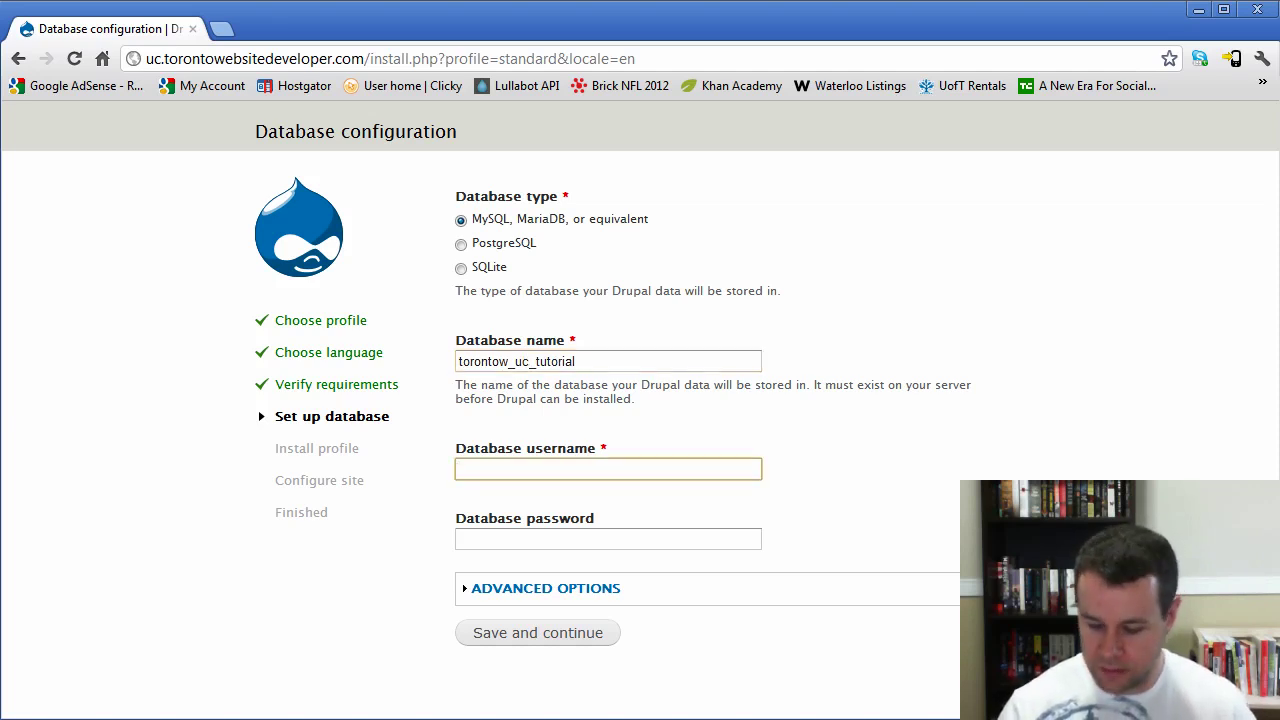
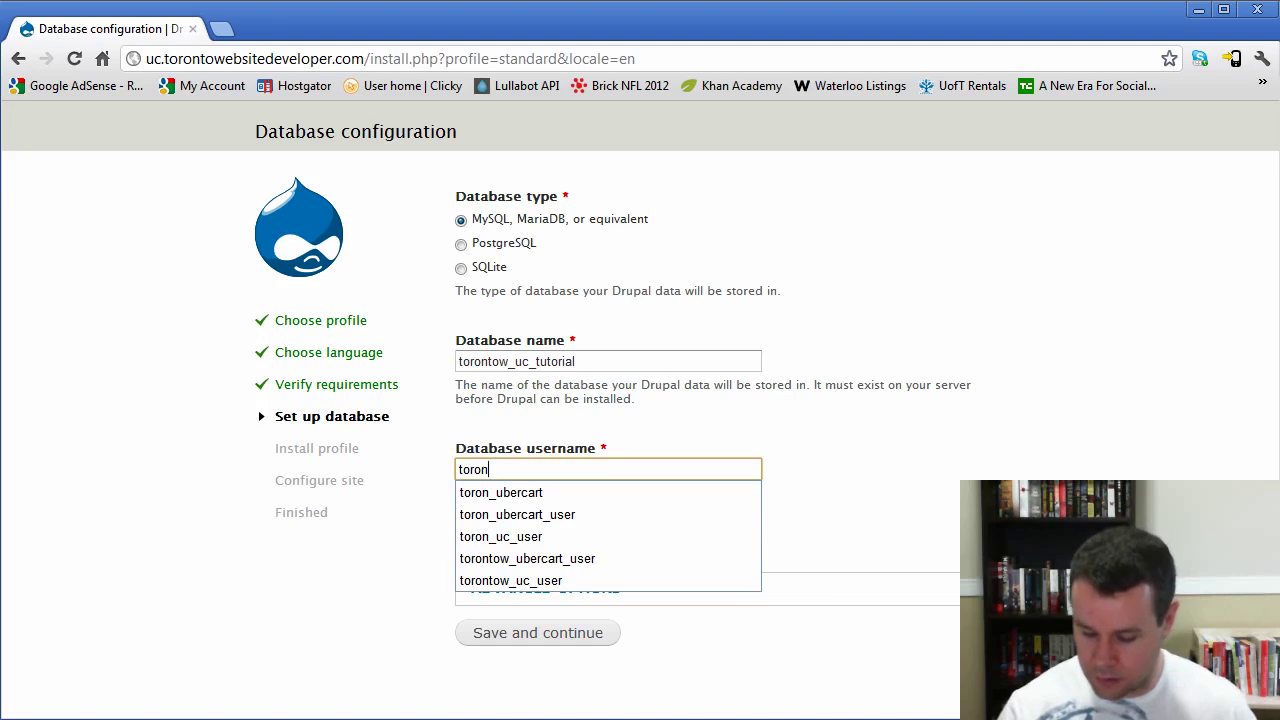
Step: Fill in the database username and password, and submit the database settings
{"action": "key", "text": "Tab"}
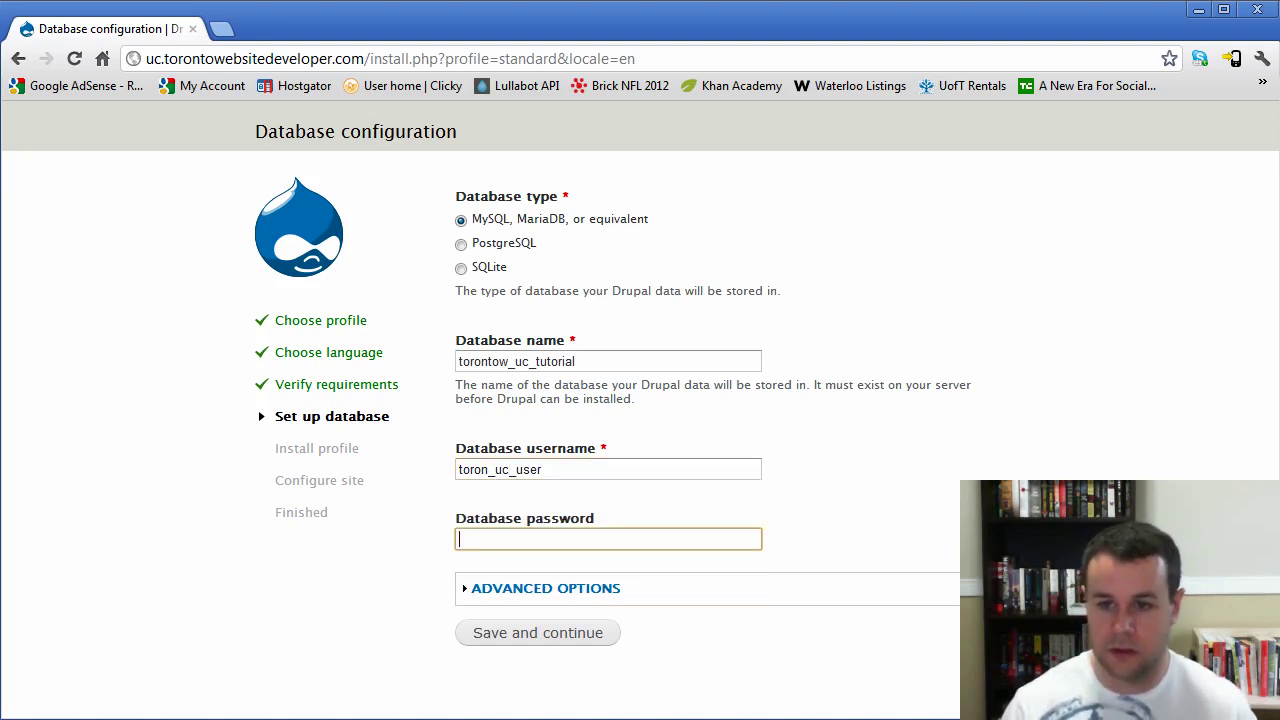
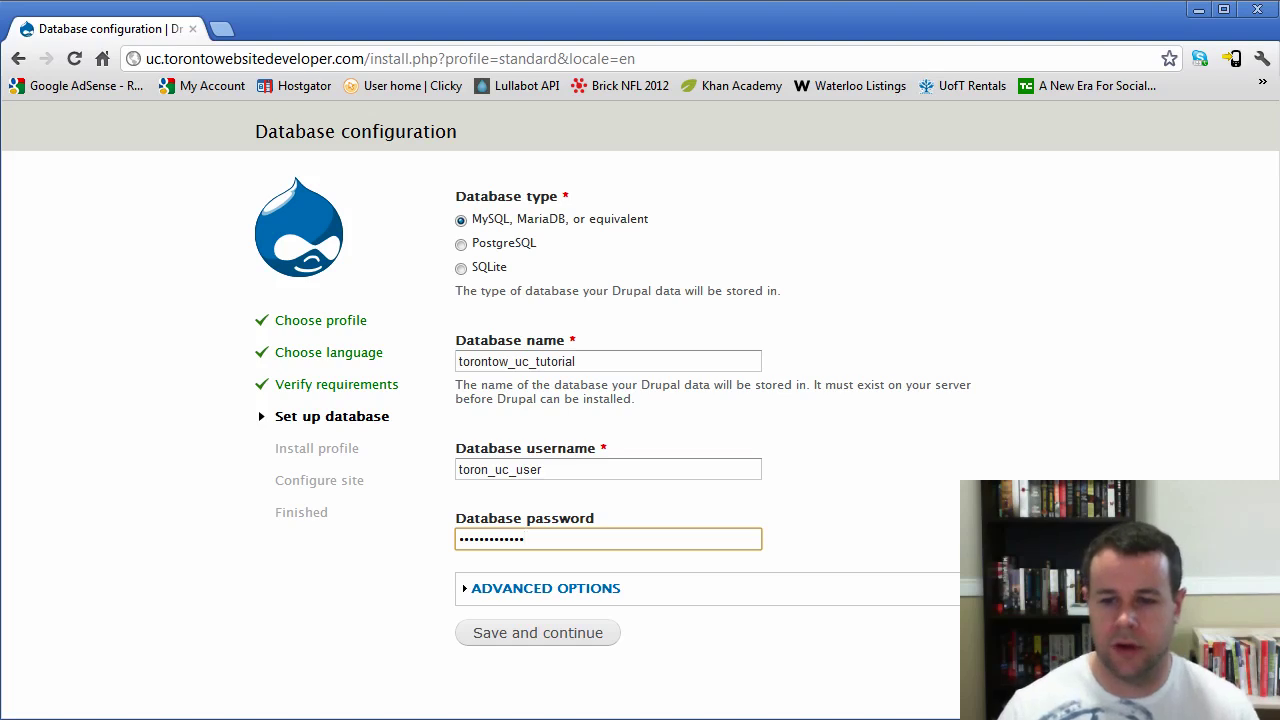
{"action": "key", "text": "Return"}
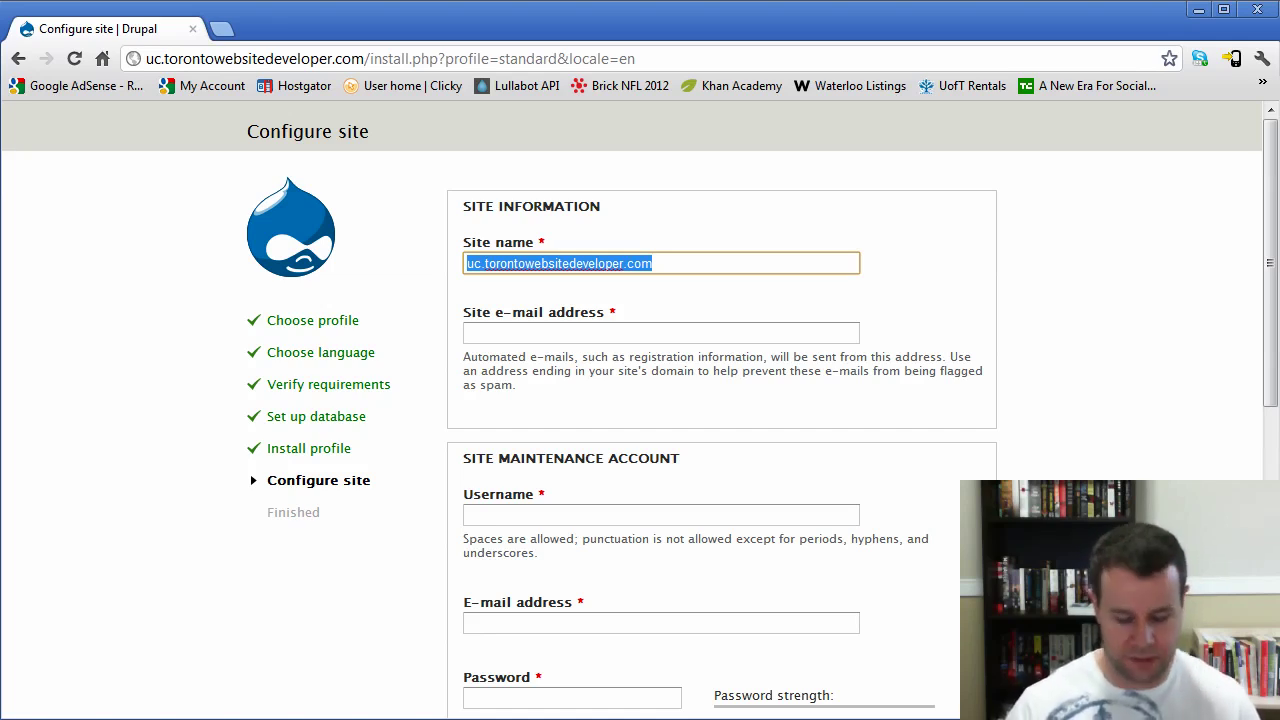
Step: Set the site name to 'Ubercart Tutorial Series' and fill in the site e-mail address
{"action": "type", "text": "Uberc"}
{"action": "key", "text": "Down"}
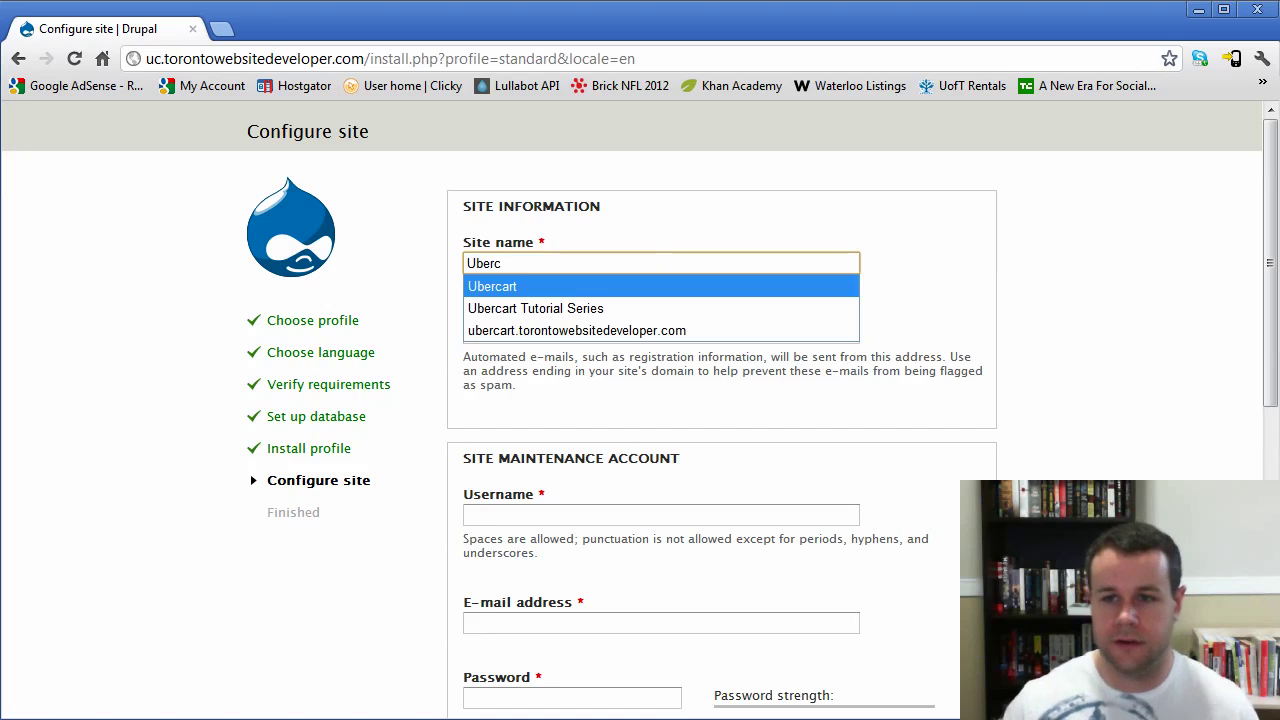
{"action": "key", "text": "Tab"}
{"action": "key", "text": "shift+Tab"}
{"action": "key", "text": "End"}
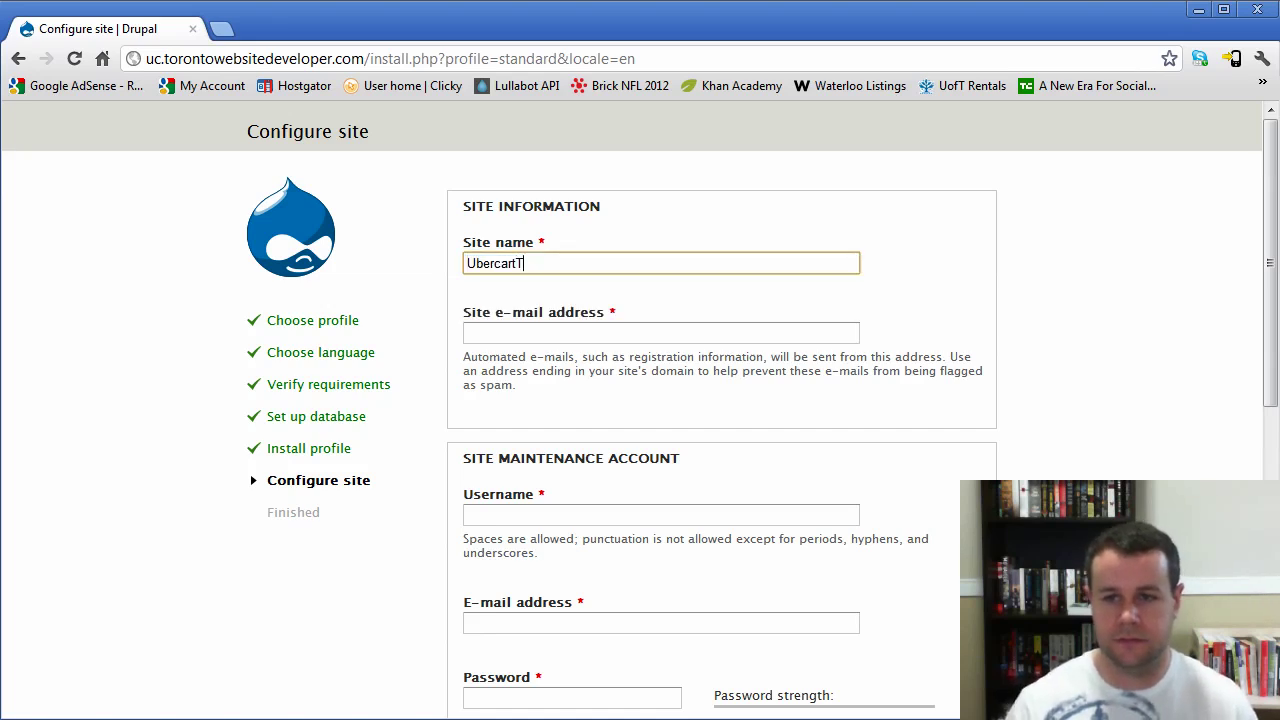
{"action": "type", "text": "T"}
{"action": "key", "text": "Down"}
{"action": "key", "text": "Tab"}
{"action": "type", "text": "peter@"}
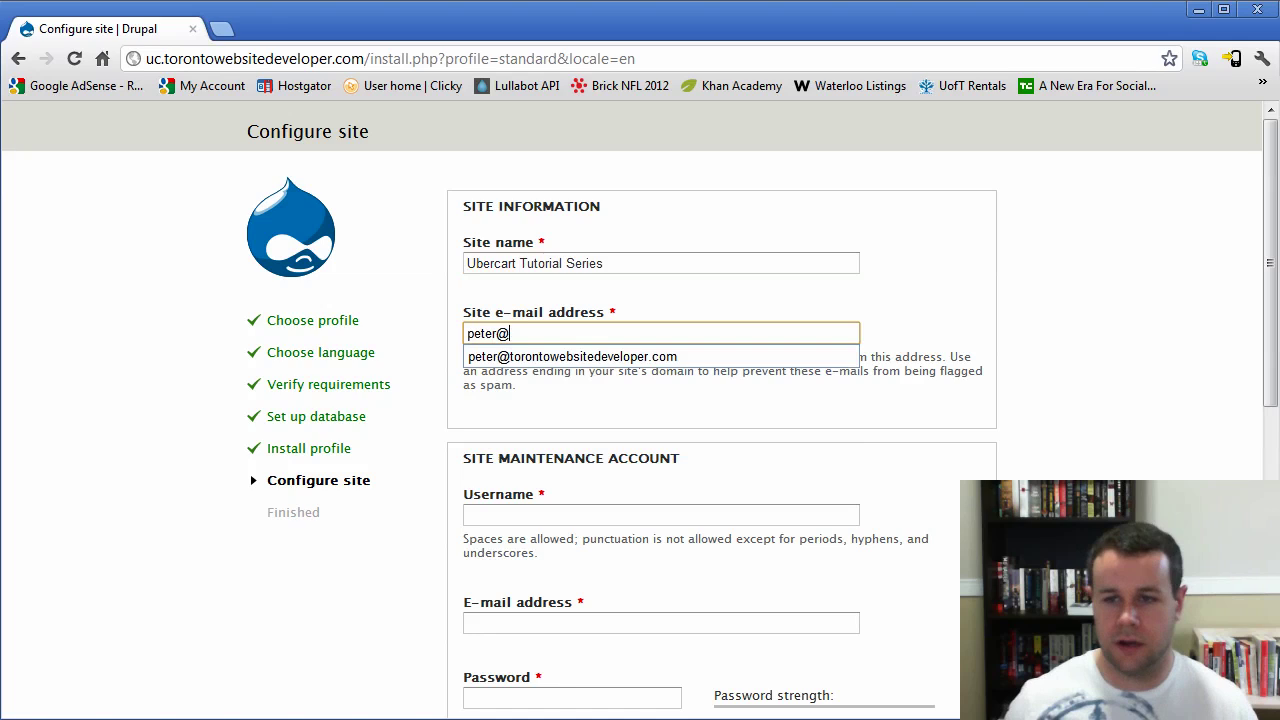
{"action": "key", "text": "Down"}
{"action": "key", "text": "Tab"}
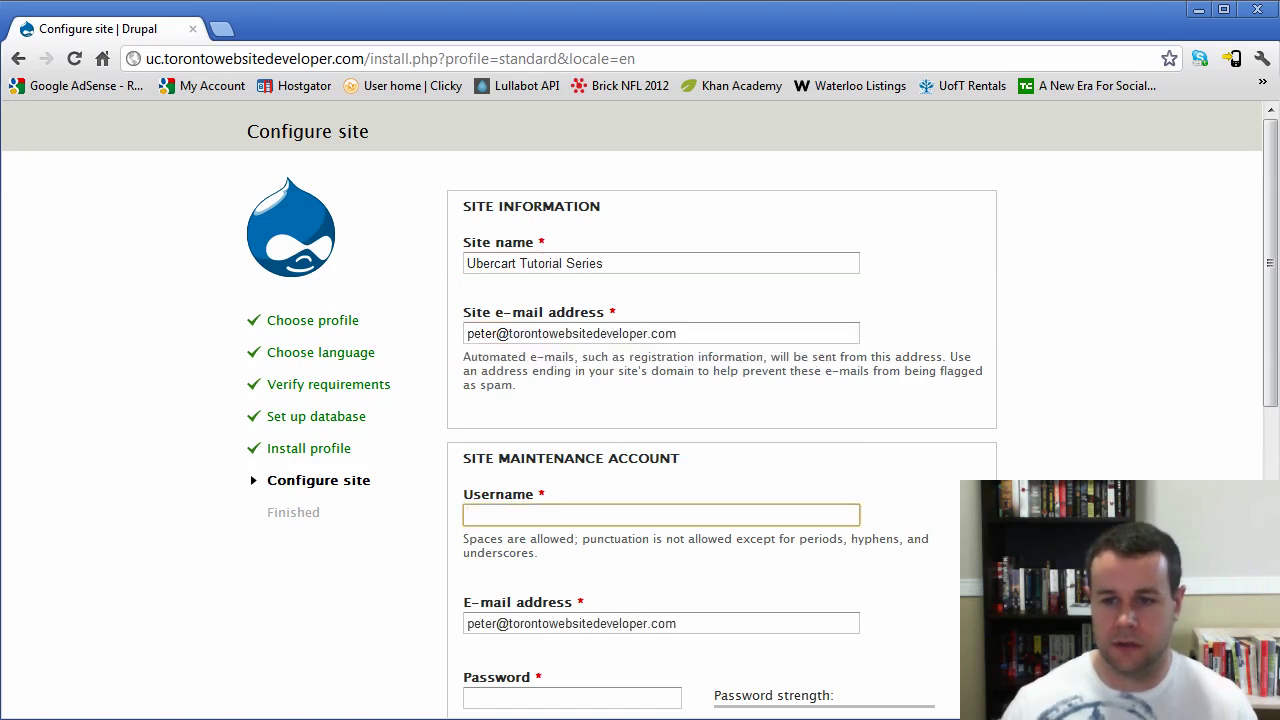
Step: Enter the maintenance account username and type its password twice
{"action": "scroll", "coordinate": [640, 408], "scroll_direction": "down", "scroll_amount": 2}
{"action": "type", "text": "ya"}
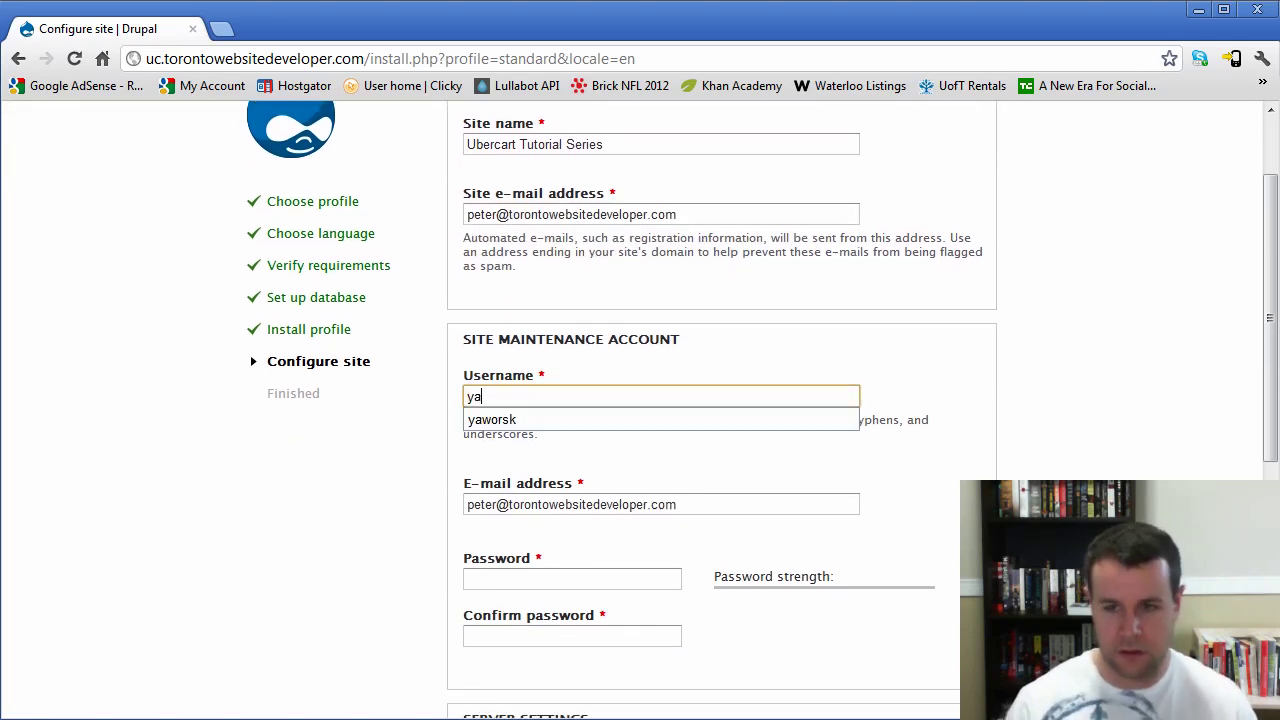
{"action": "key", "text": "Down"}
{"action": "key", "text": "Tab"}
{"action": "scroll", "coordinate": [640, 408], "scroll_direction": "down", "scroll_amount": 1}
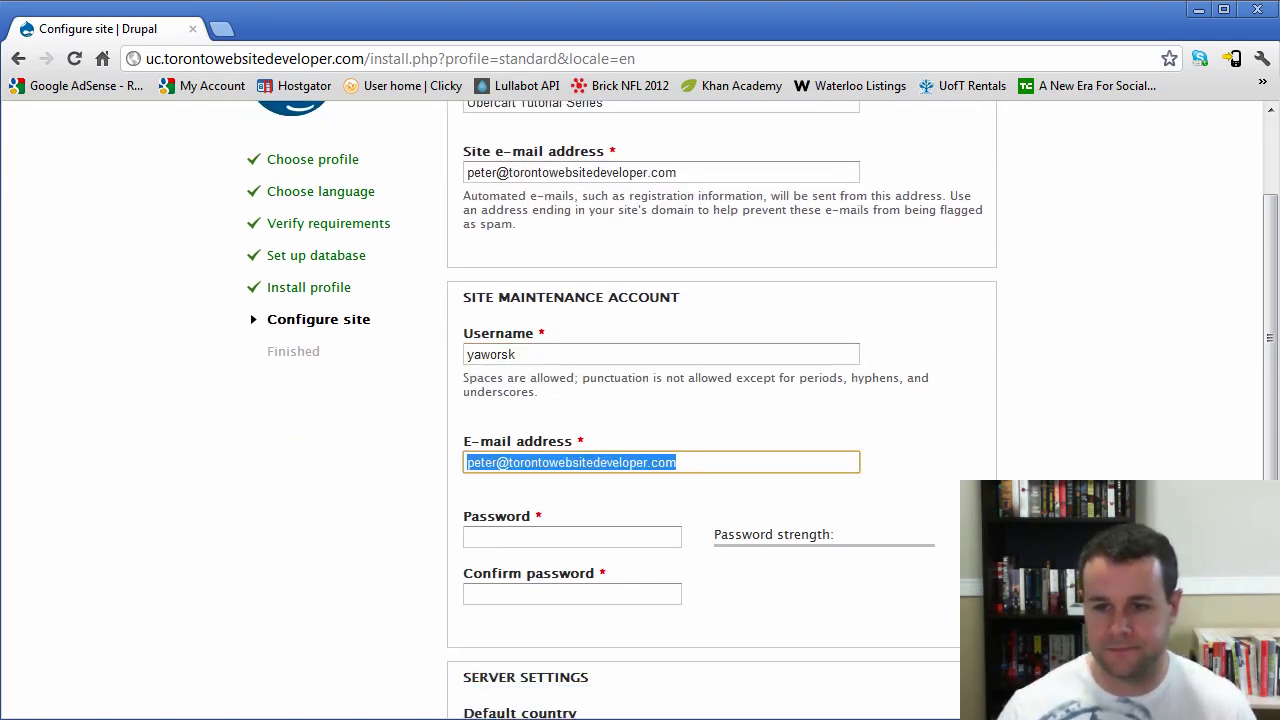
{"action": "key", "text": "Tab"}
{"action": "type", "text": "password"}
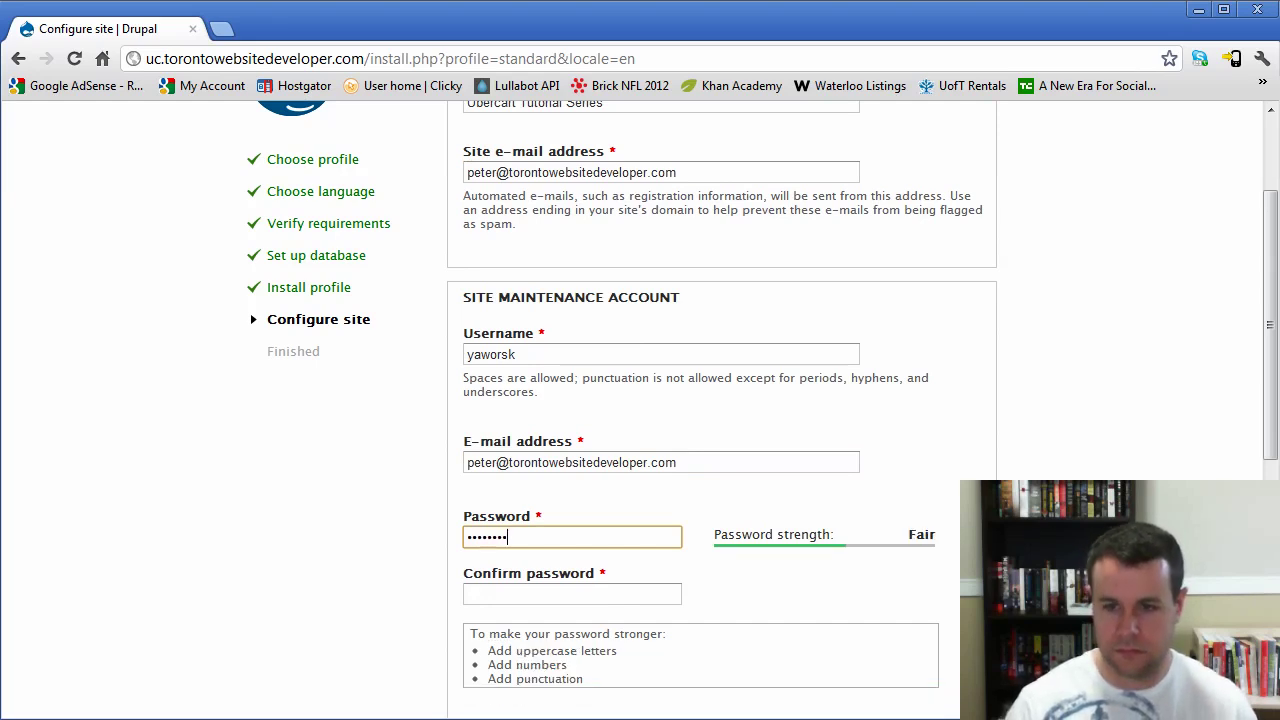
{"action": "key", "text": "Tab"}
{"action": "type", "text": "password"}
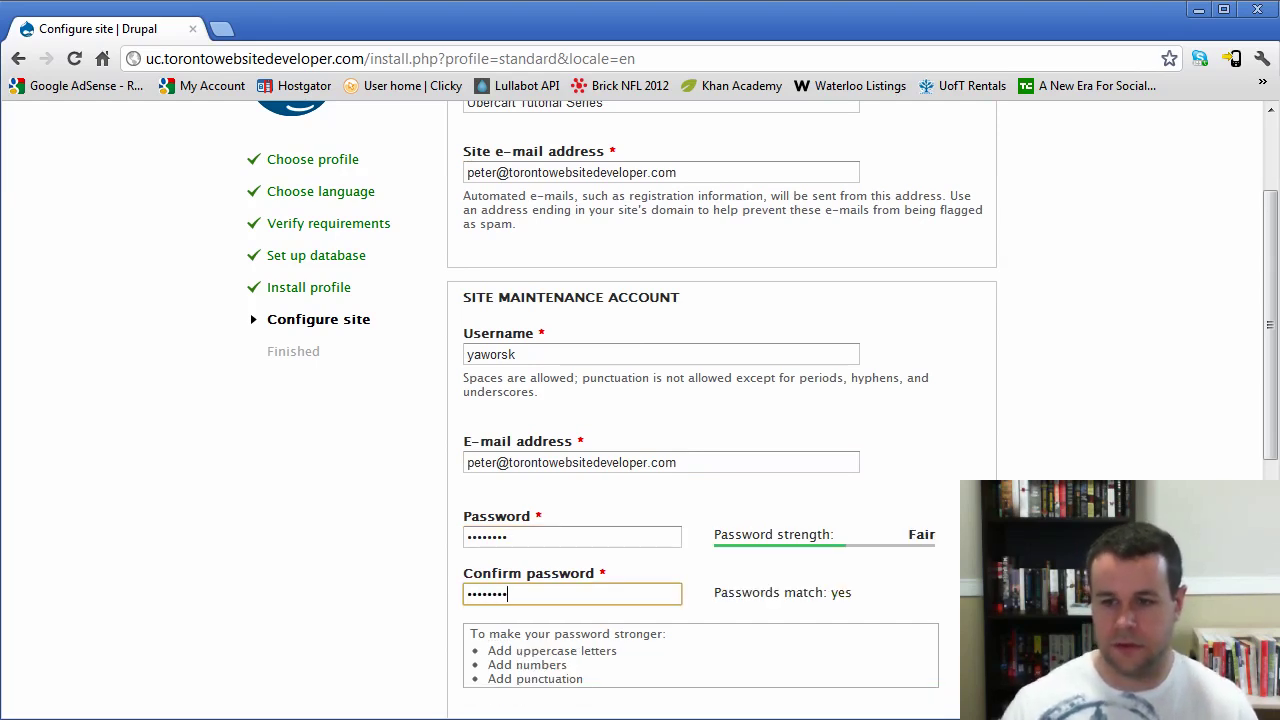
Step: Choose Canada as the default country and highlight the automatic update check option
{"action": "scroll", "coordinate": [640, 408], "scroll_direction": "down", "scroll_amount": 1}
{"action": "scroll", "coordinate": [640, 408], "scroll_direction": "down", "scroll_amount": 3}
{"action": "key", "text": "Tab"}
{"action": "key", "text": "alt+Down"}
{"action": "key", "text": "Down"}
{"action": "key", "text": "Down"}
{"action": "key", "text": "Down"}
{"action": "key", "text": "Down"}
{"action": "key", "text": "Down"}
{"action": "key", "text": "Down"}
{"action": "key", "text": "Down"}
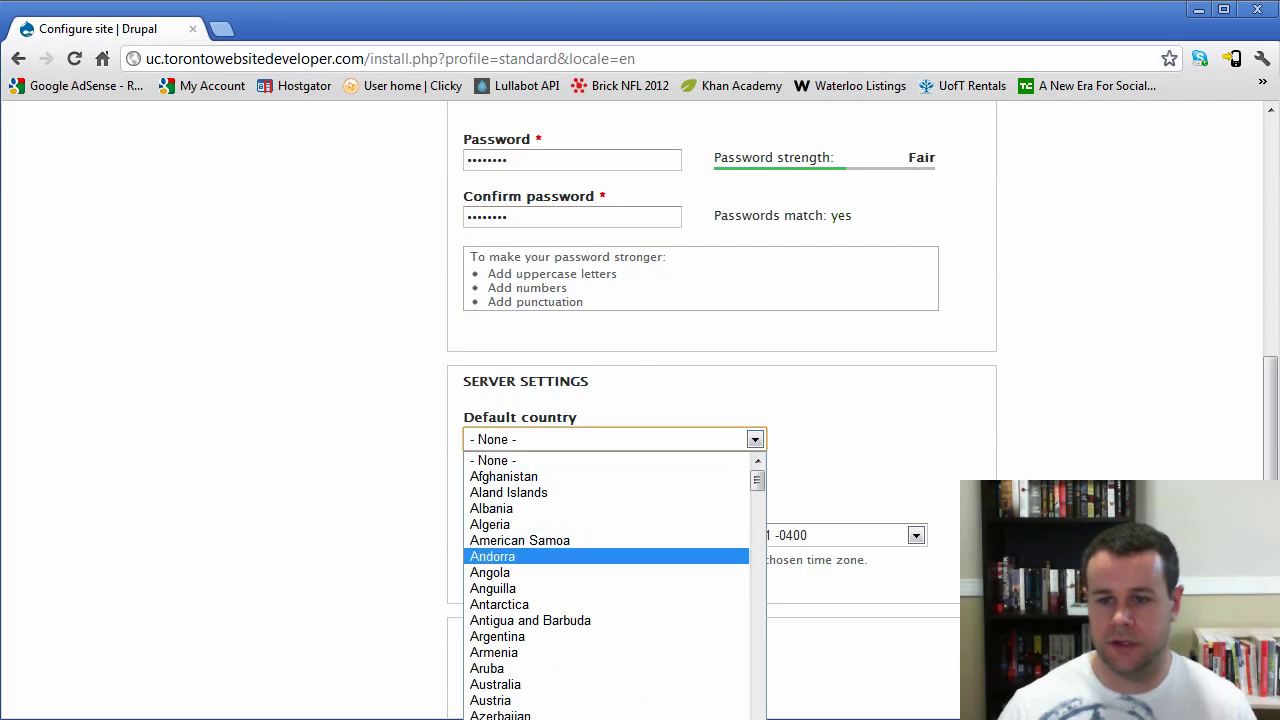
{"action": "key", "text": "Down"}
{"action": "key", "text": "Down"}
{"action": "key", "text": "Down"}
{"action": "key", "text": "Down"}
{"action": "key", "text": "Down"}
{"action": "key", "text": "Down"}
{"action": "key", "text": "Down"}
{"action": "key", "text": "Down"}
{"action": "key", "text": "Down"}
{"action": "key", "text": "Down"}
{"action": "key", "text": "Down"}
{"action": "key", "text": "Down"}
{"action": "key", "text": "Down"}
{"action": "key", "text": "Down"}
{"action": "key", "text": "Down"}
{"action": "key", "text": "Down"}
{"action": "key", "text": "Down"}
{"action": "key", "text": "Down"}
{"action": "key", "text": "Down"}
{"action": "key", "text": "Down"}
{"action": "key", "text": "Up"}
{"action": "key", "text": "Up"}
{"action": "key", "text": "Up"}
{"action": "key", "text": "Up"}
{"action": "key", "text": "Up"}
{"action": "key", "text": "Up"}
{"action": "key", "text": "Up"}
{"action": "key", "text": "Up"}
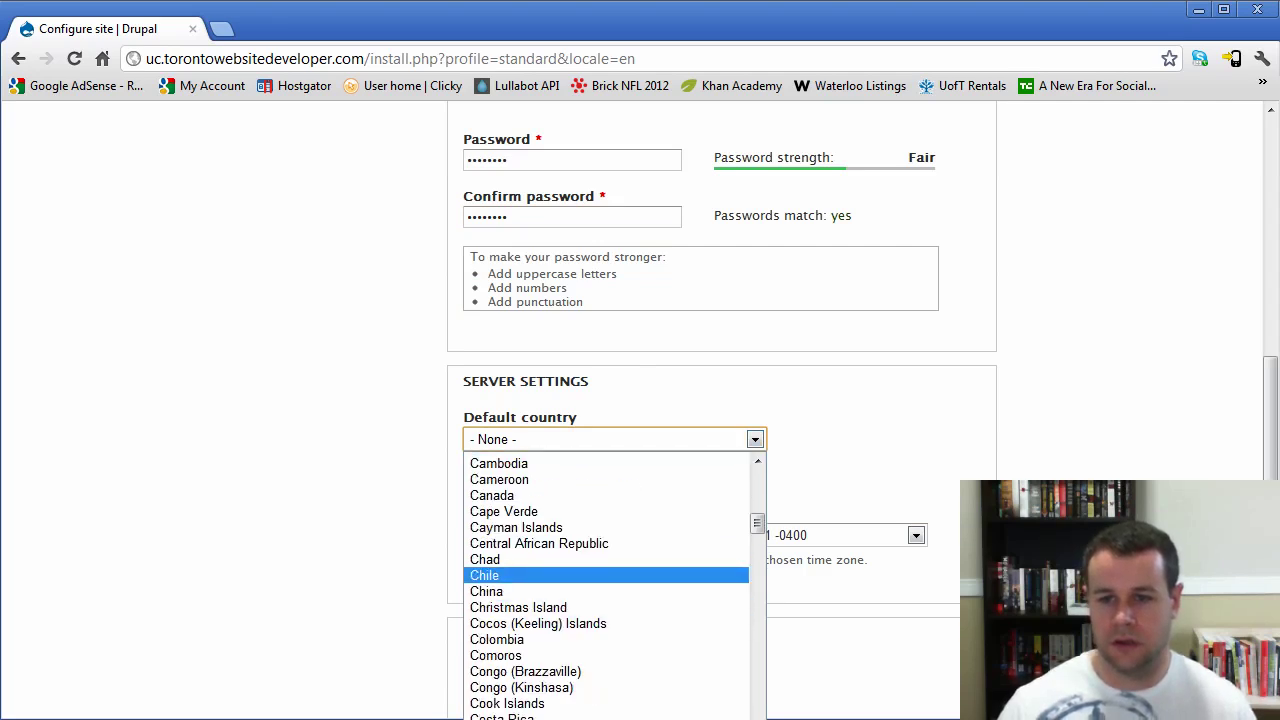
{"action": "key", "text": "Return"}
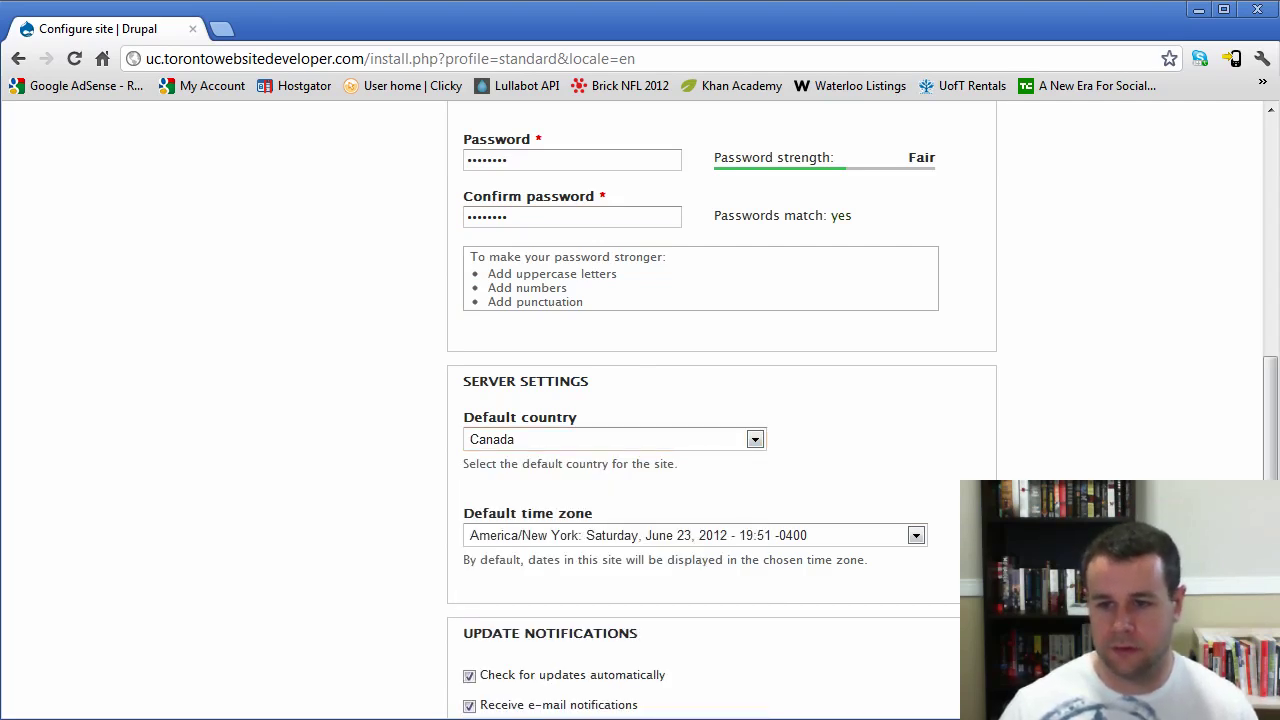
{"action": "scroll", "coordinate": [640, 408], "scroll_direction": "down", "scroll_amount": 2}
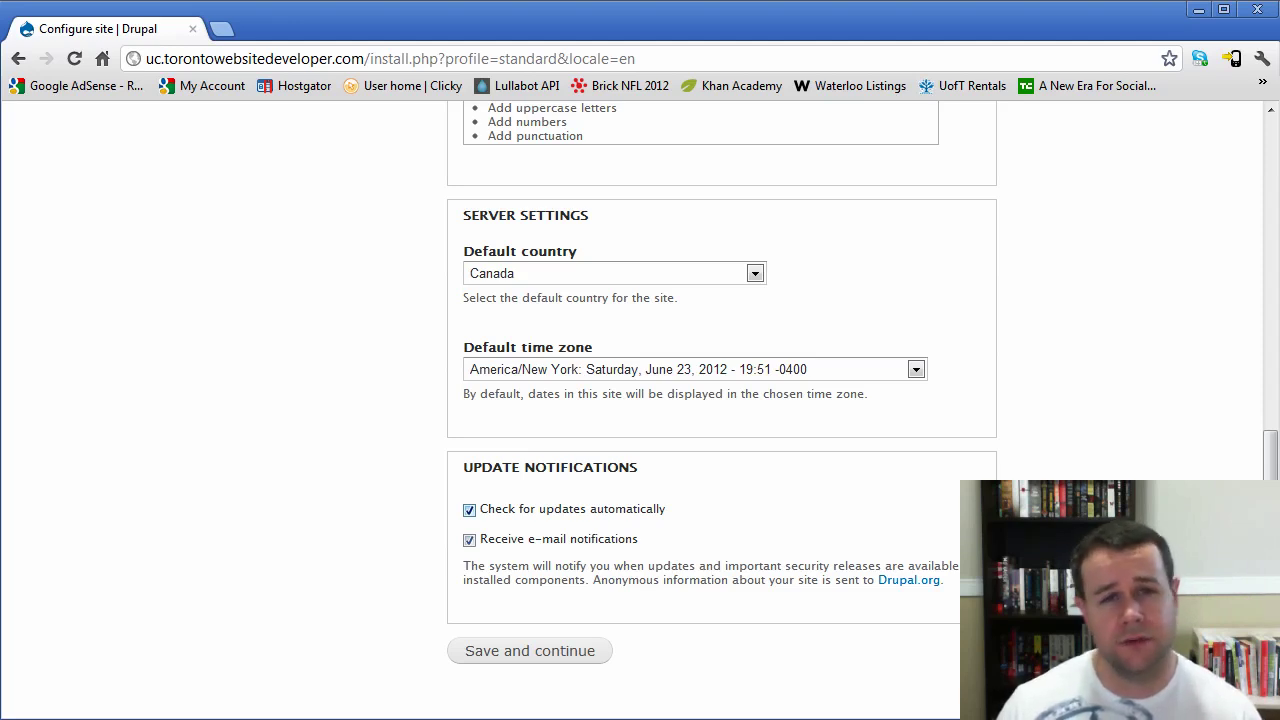
{"action": "left_click_drag", "start_coordinate": [481, 509], "coordinate": [666, 509]}
{"action": "left_click", "coordinate": [666, 509]}
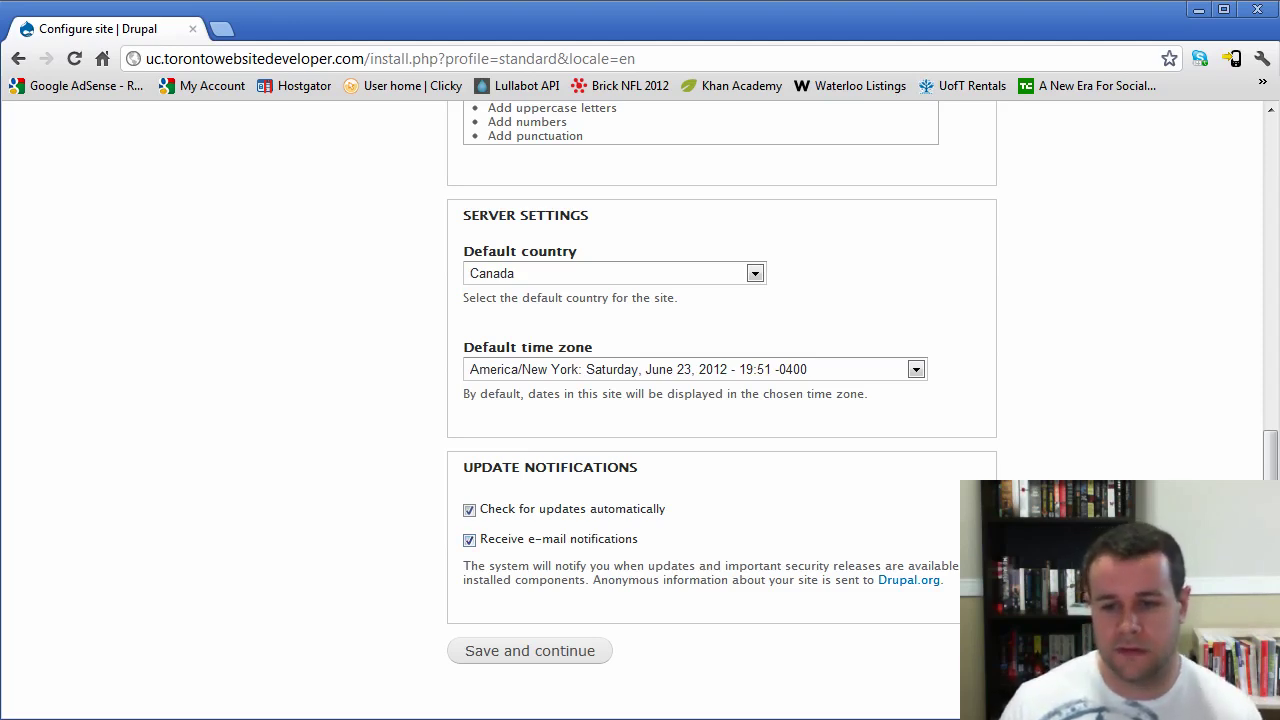
Step: Save the site configuration to finish installing, then visit the new Ubercart Tutorial Series site
{"action": "left_click", "coordinate": [529, 650]}
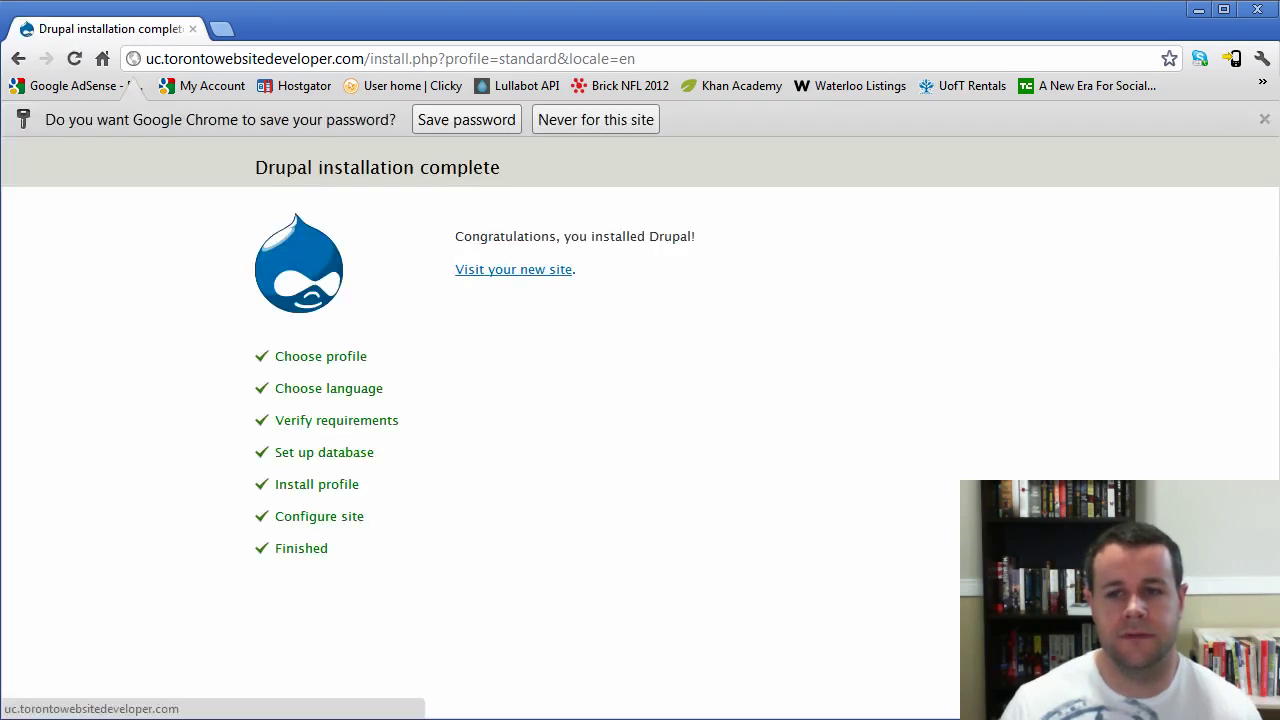
{"action": "left_click", "coordinate": [513, 268]}
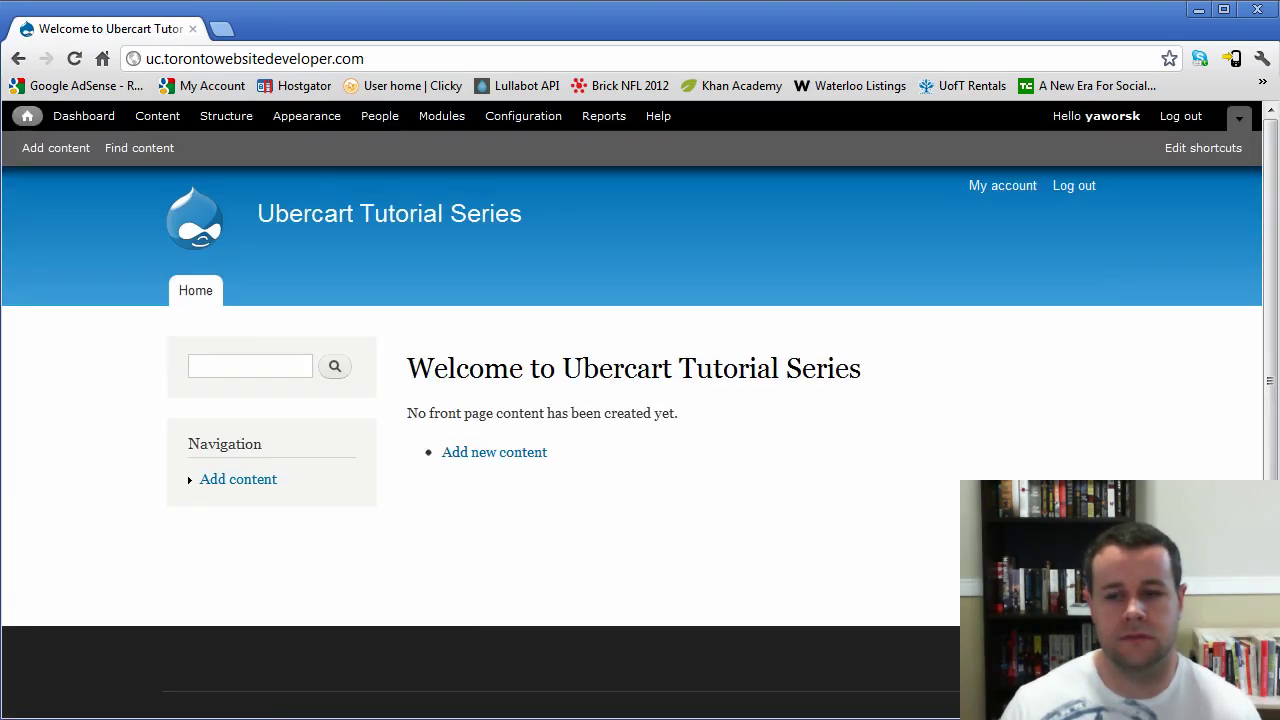